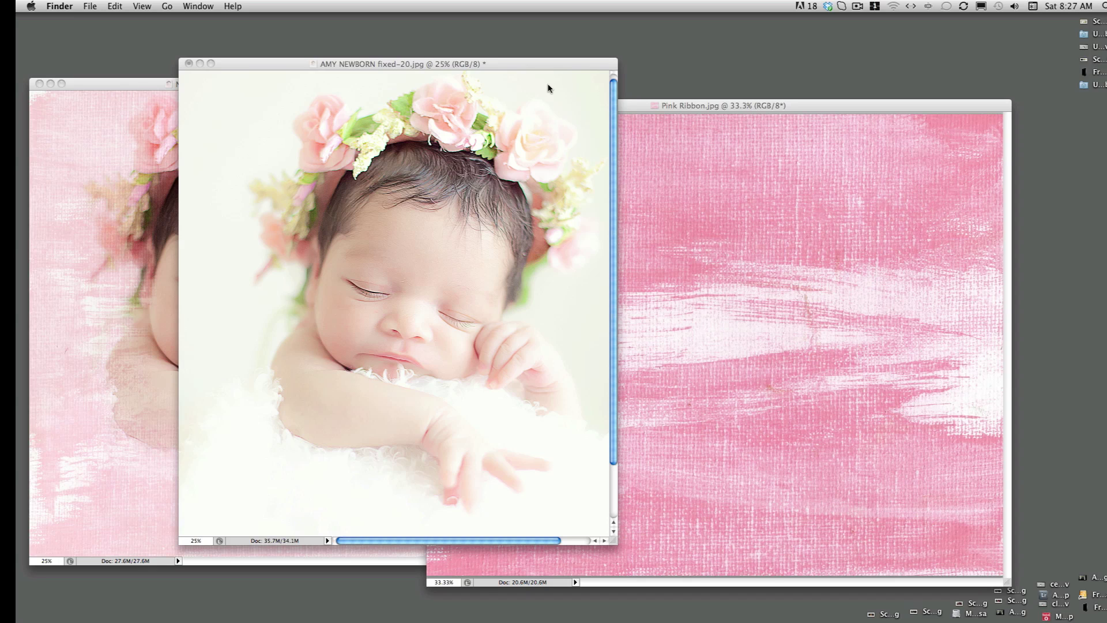
Arrange the windows so the AMY NEWBORN photo sits front-left with the Pink Ribbon texture behind
{"action": "left_click_drag", "start_coordinate": [274, 62], "coordinate": [320, 81]}
{"action": "left_click_drag", "start_coordinate": [125, 87], "coordinate": [171, 77]}
{"action": "left_click_drag", "start_coordinate": [419, 75], "coordinate": [409, 72]}
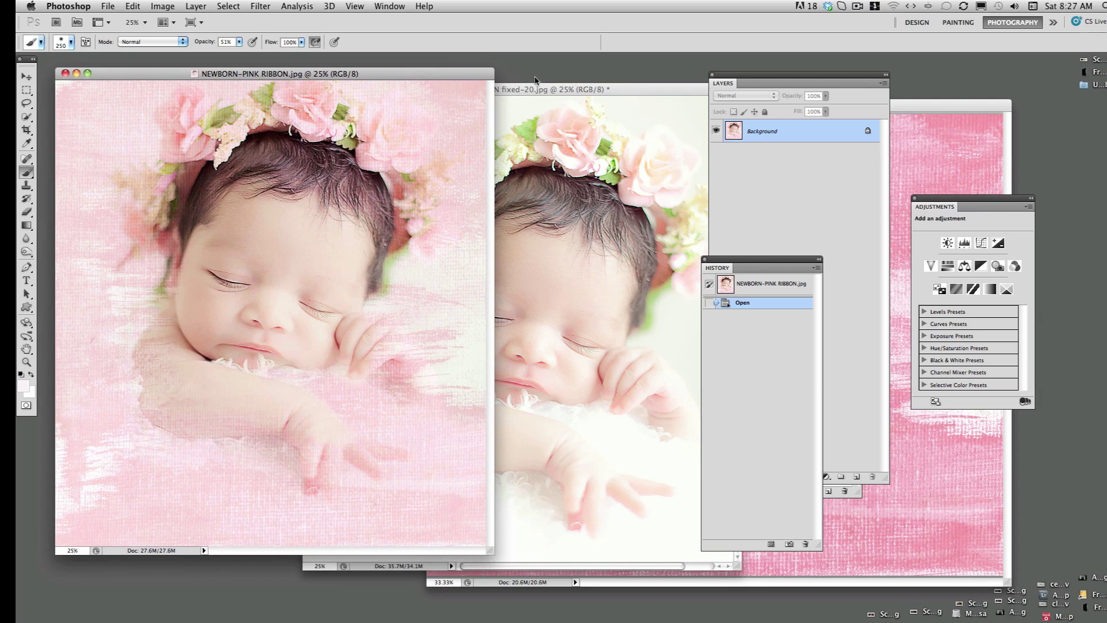
{"action": "left_click_drag", "start_coordinate": [636, 90], "coordinate": [459, 68]}
{"action": "left_click_drag", "start_coordinate": [534, 93], "coordinate": [503, 68]}
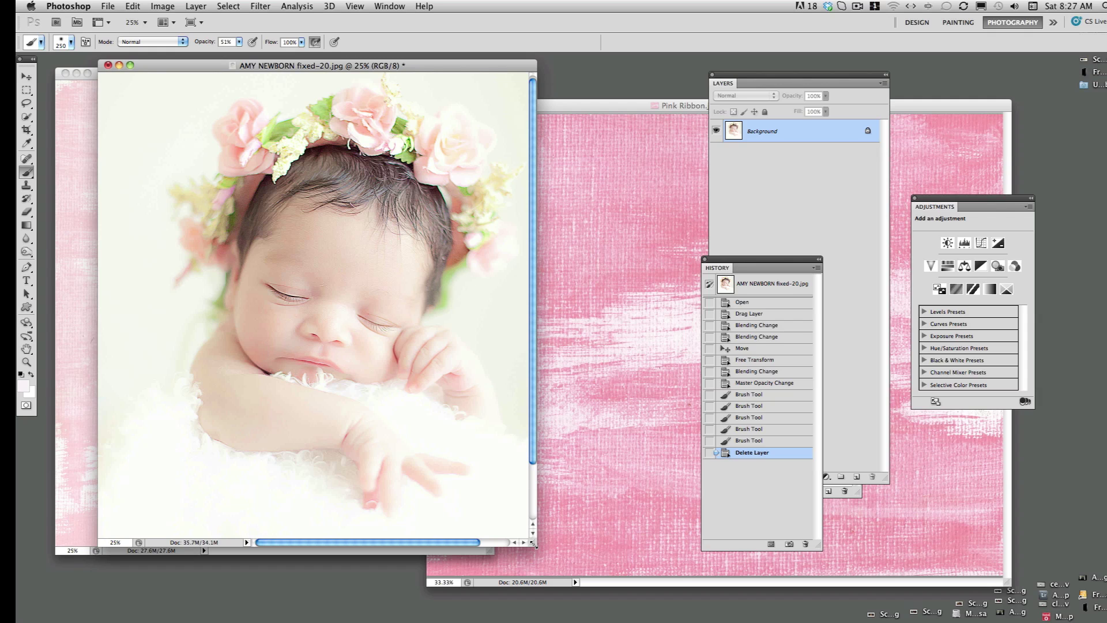
Zoom the newborn photo out to 16.7%, enlarge its window, and bring Pink Ribbon forward
{"action": "left_click_drag", "start_coordinate": [533, 543], "coordinate": [600, 569]}
{"action": "key", "text": "super+minus"}
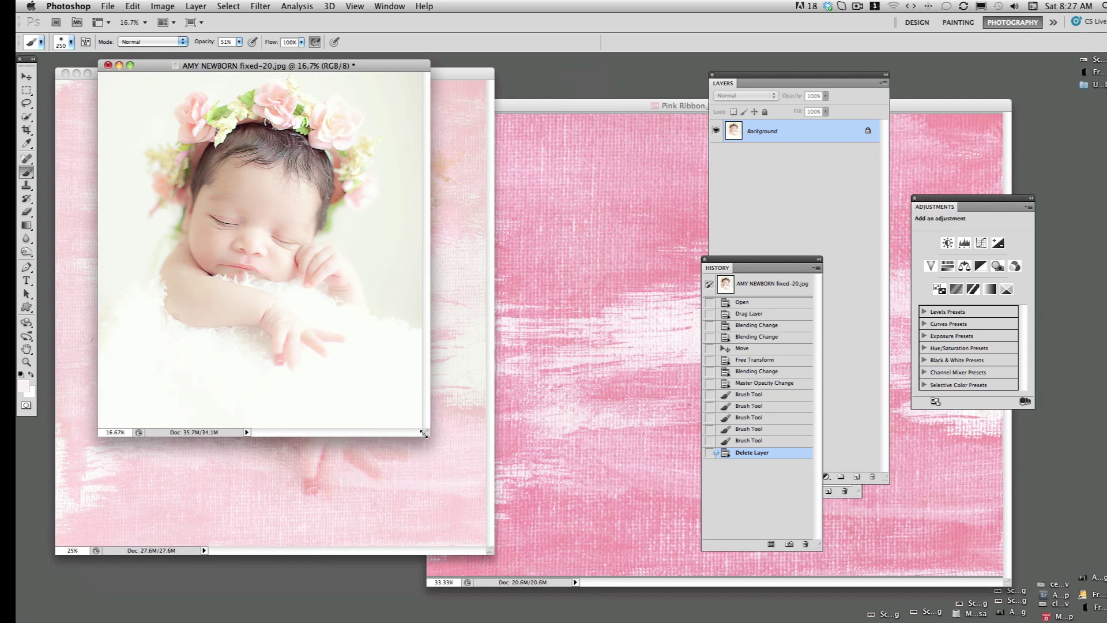
{"action": "left_click_drag", "start_coordinate": [425, 434], "coordinate": [520, 534]}
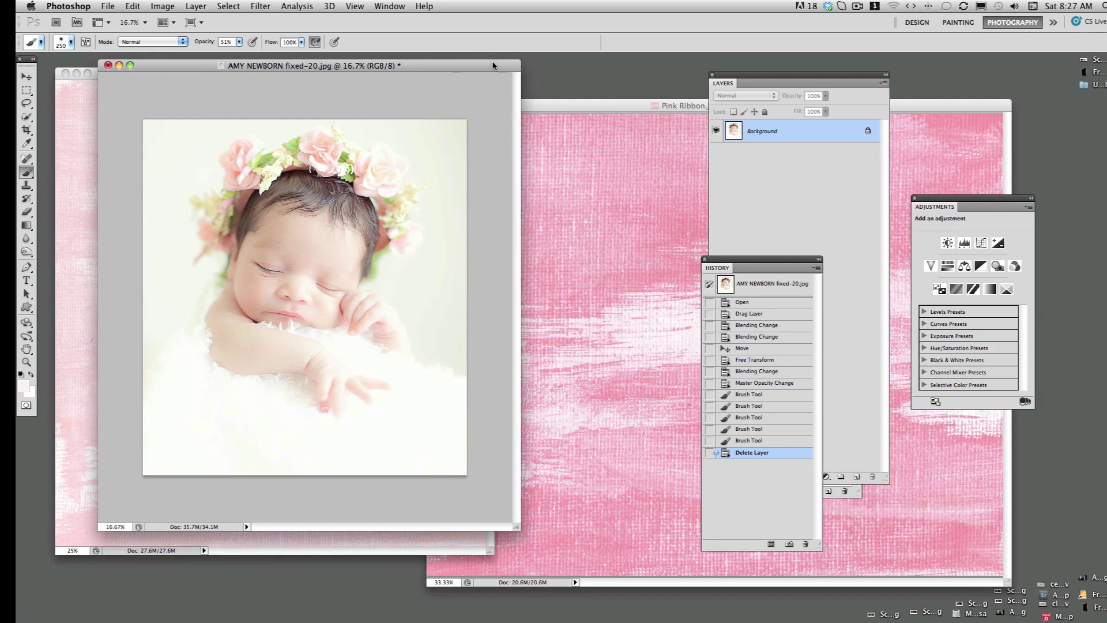
{"action": "left_click_drag", "start_coordinate": [486, 66], "coordinate": [487, 71]}
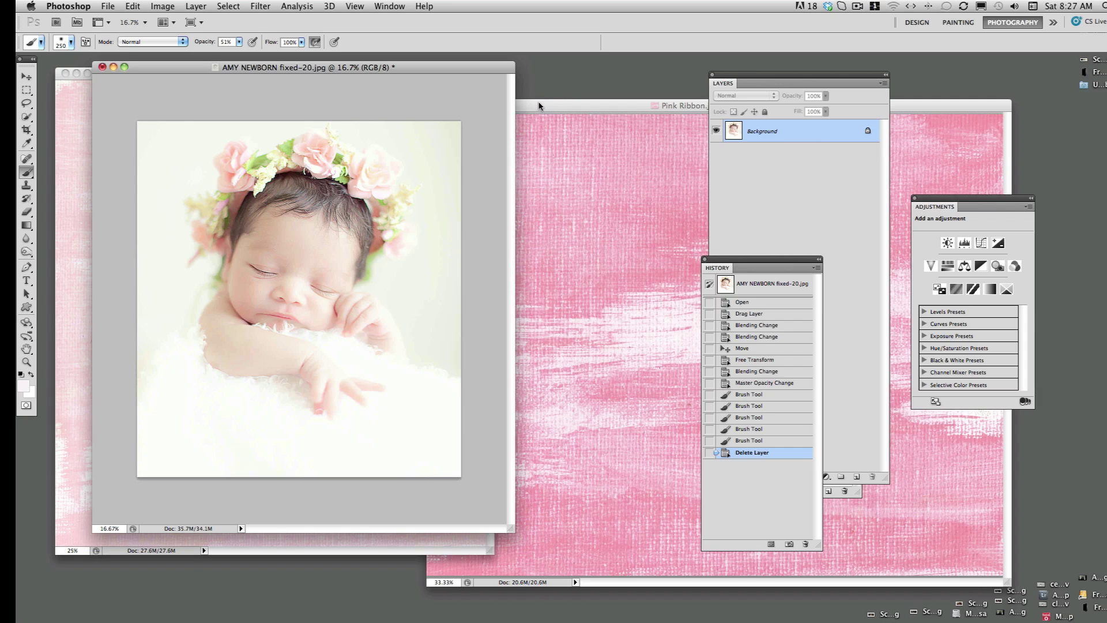
{"action": "left_click_drag", "start_coordinate": [541, 107], "coordinate": [561, 86]}
Drag the Pink Ribbon texture into the newborn photo as Layer 1 and stretch it over every edge
{"action": "left_click", "coordinate": [26, 78]}
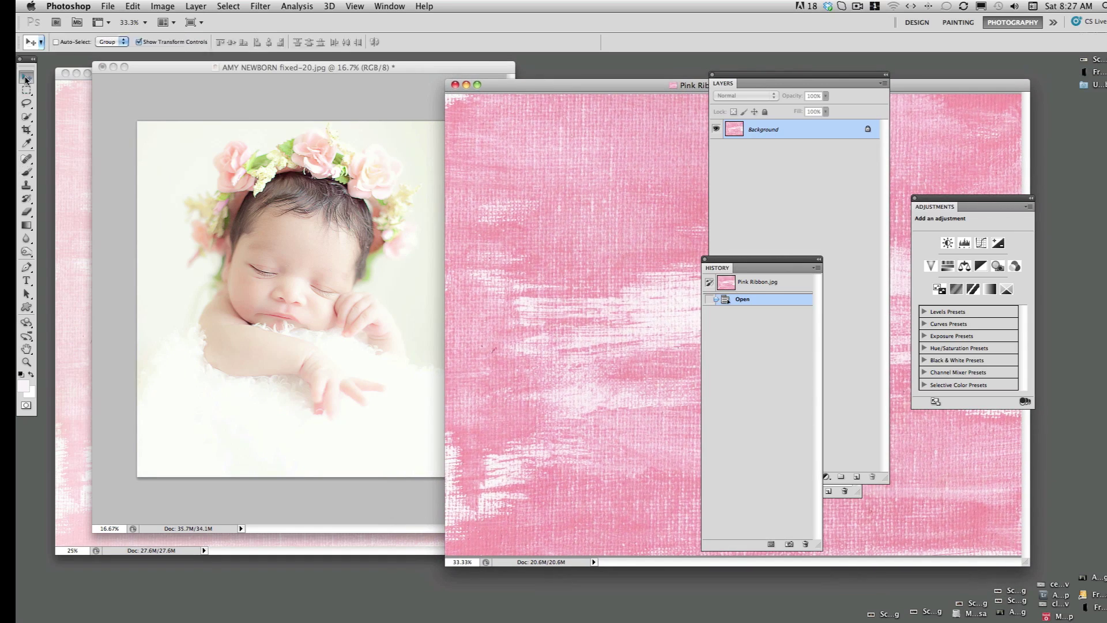
{"action": "left_click_drag", "start_coordinate": [487, 263], "coordinate": [273, 247]}
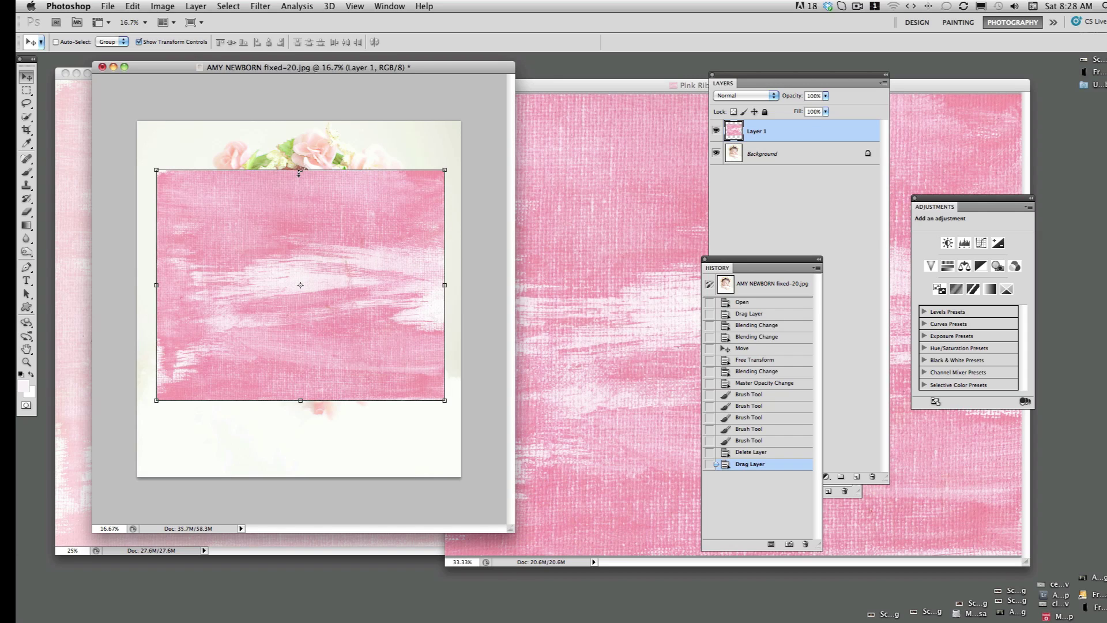
{"action": "left_click_drag", "start_coordinate": [300, 169], "coordinate": [300, 120]}
{"action": "left_click_drag", "start_coordinate": [156, 260], "coordinate": [132, 260]}
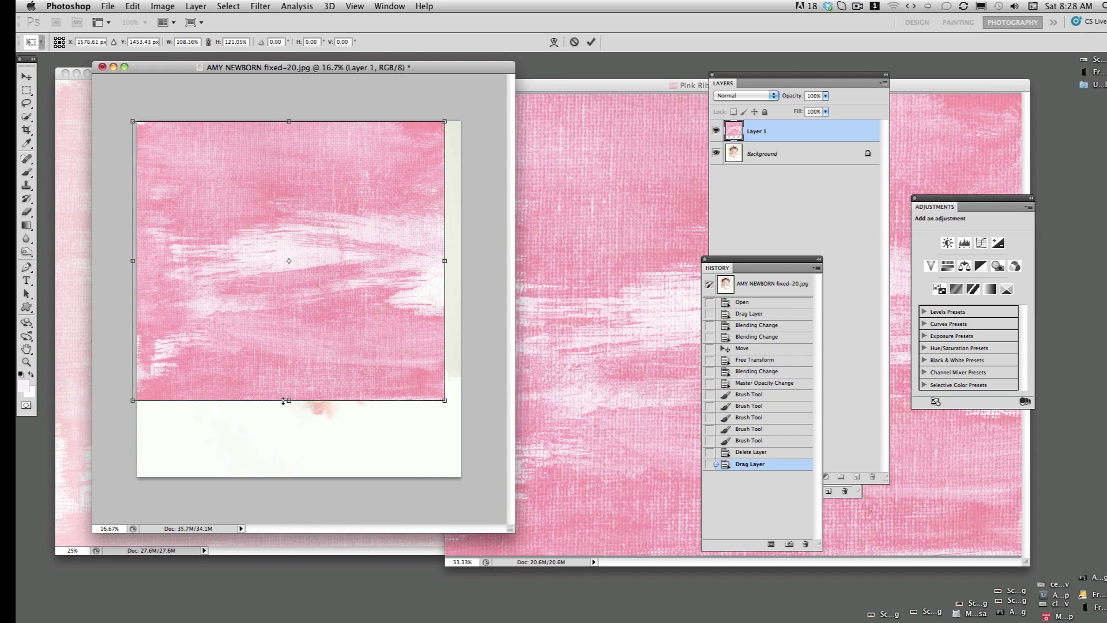
{"action": "left_click_drag", "start_coordinate": [289, 402], "coordinate": [292, 478]}
{"action": "left_click_drag", "start_coordinate": [442, 299], "coordinate": [464, 295]}
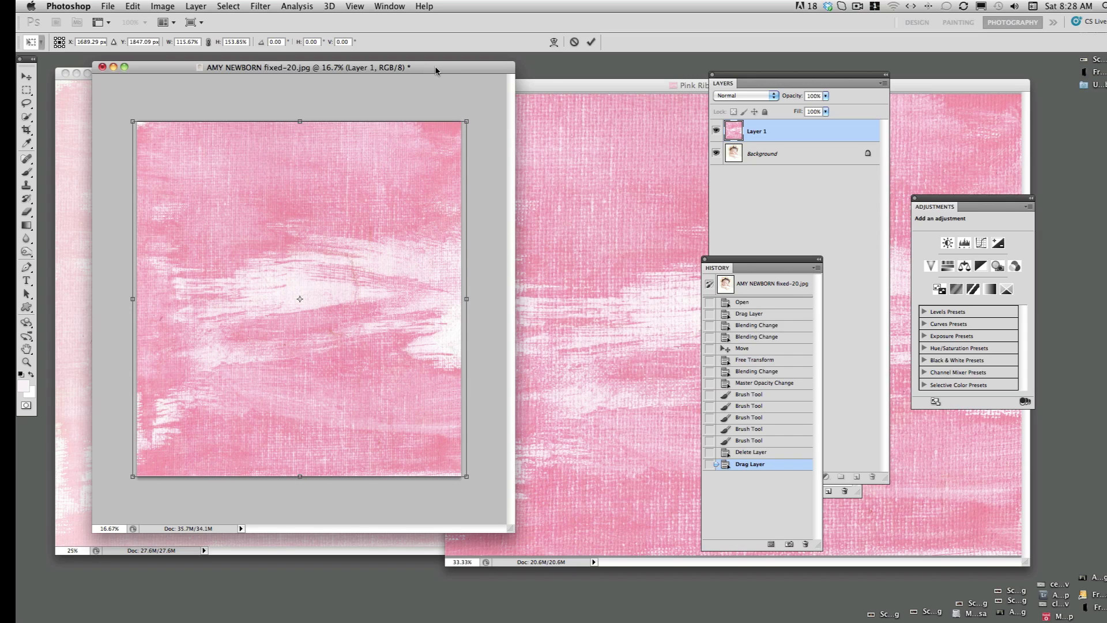
{"action": "left_click_drag", "start_coordinate": [440, 69], "coordinate": [458, 64]}
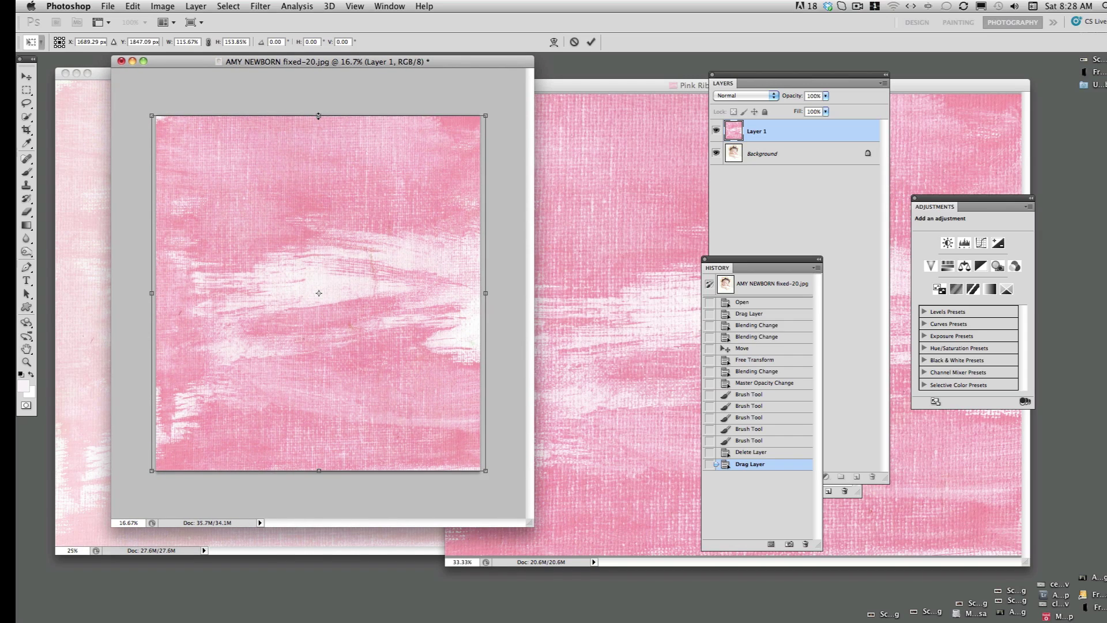
{"action": "left_click_drag", "start_coordinate": [318, 115], "coordinate": [319, 111]}
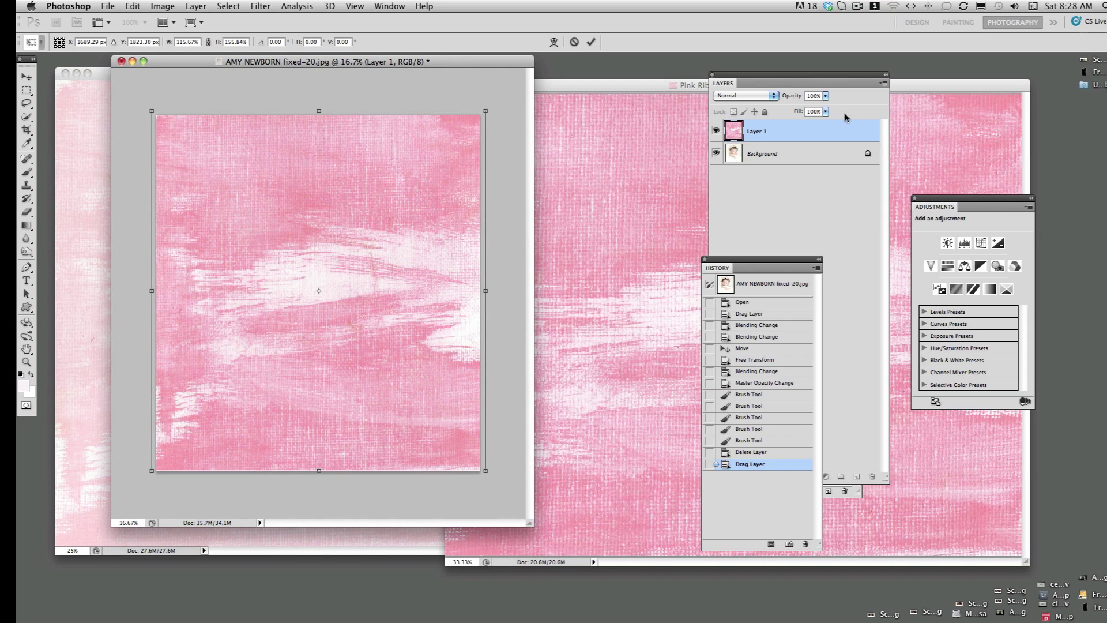
Lower Layer 1's opacity to 49% so the baby shows through the texture
{"action": "left_click", "coordinate": [827, 96]}
{"action": "left_click_drag", "start_coordinate": [827, 108], "coordinate": [806, 110]}
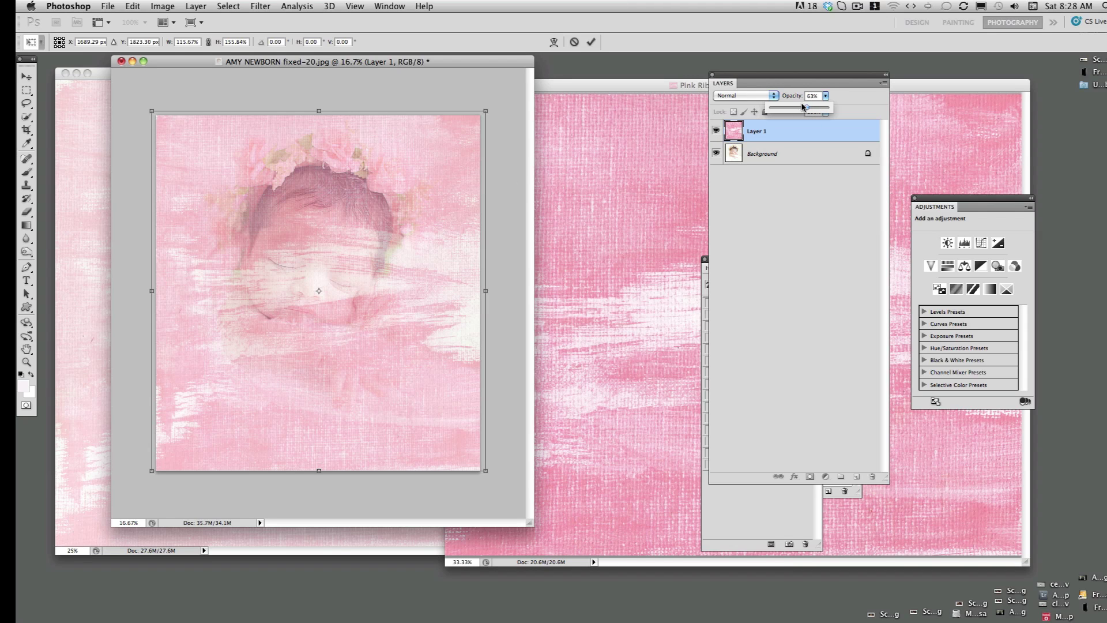
{"action": "left_click_drag", "start_coordinate": [806, 108], "coordinate": [793, 106]}
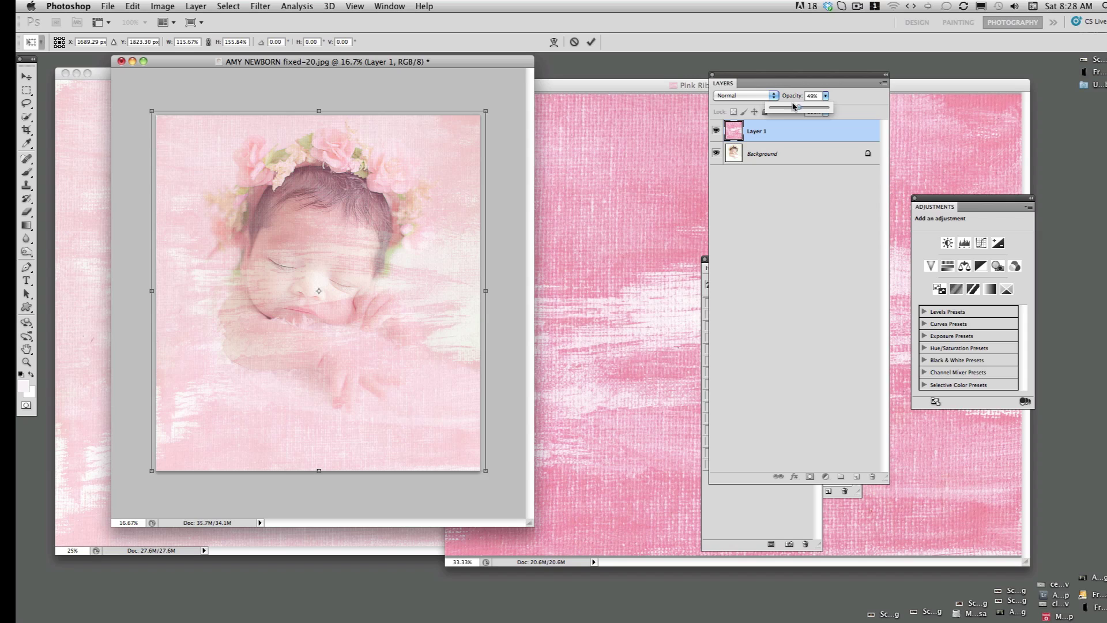
{"action": "left_click", "coordinate": [458, 171]}
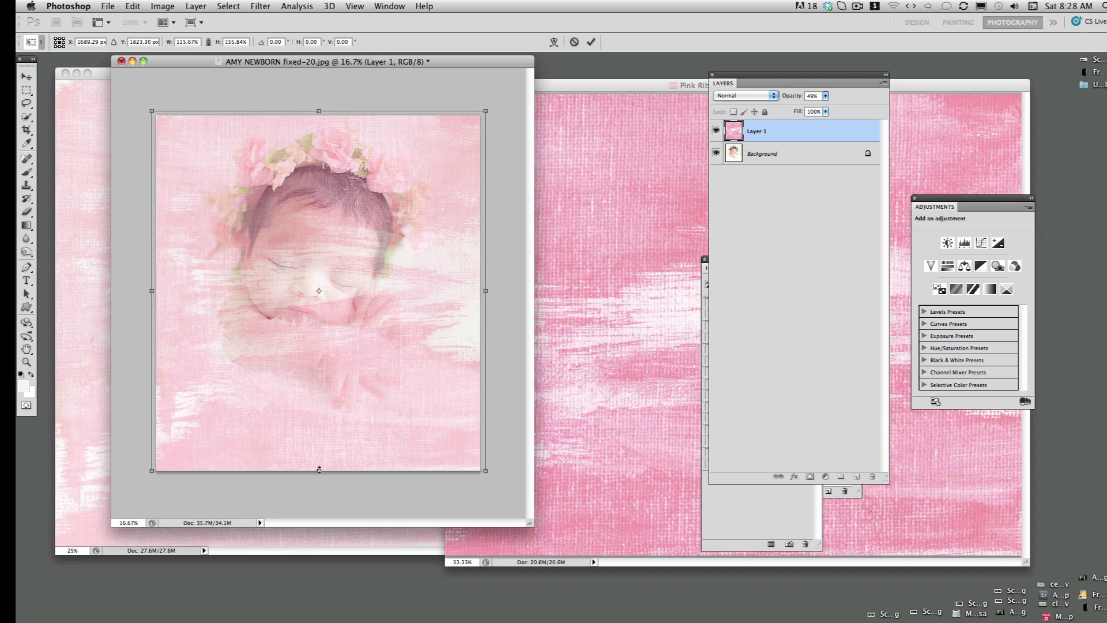
Extend the texture slightly at the bottom and commit the Free Transform
{"action": "left_click_drag", "start_coordinate": [318, 470], "coordinate": [319, 479]}
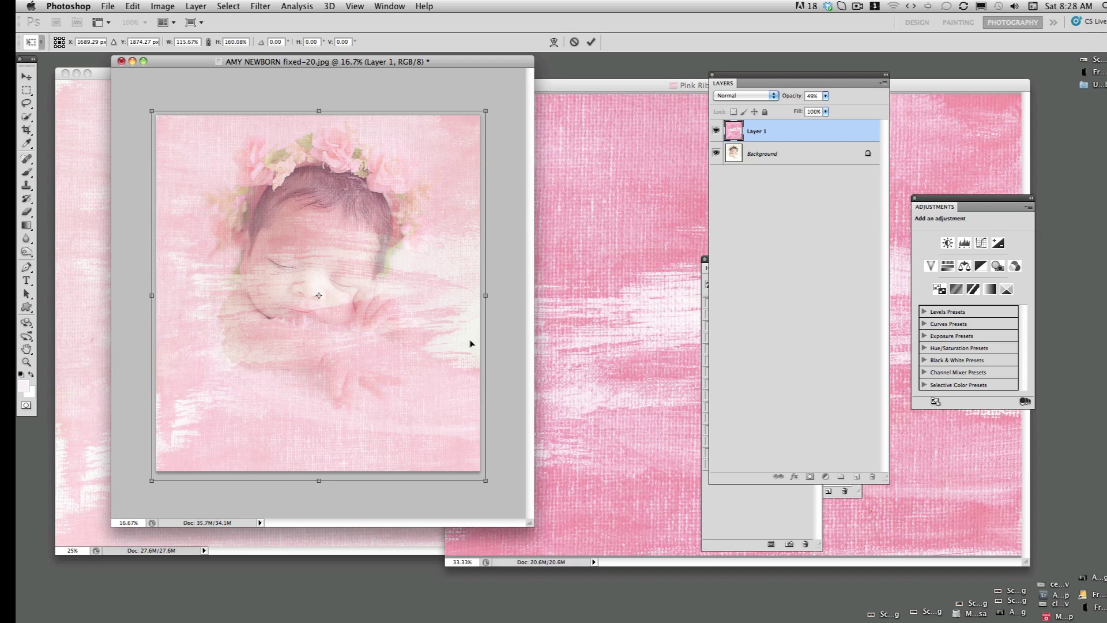
{"action": "key", "text": "Return"}
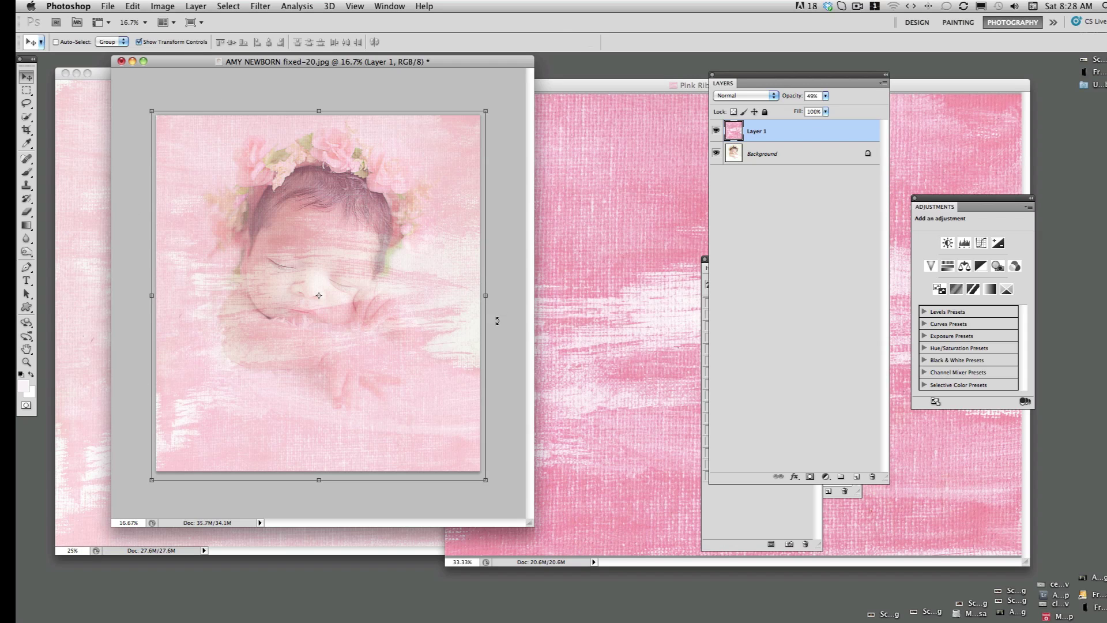
{"action": "left_click_drag", "start_coordinate": [462, 60], "coordinate": [442, 64]}
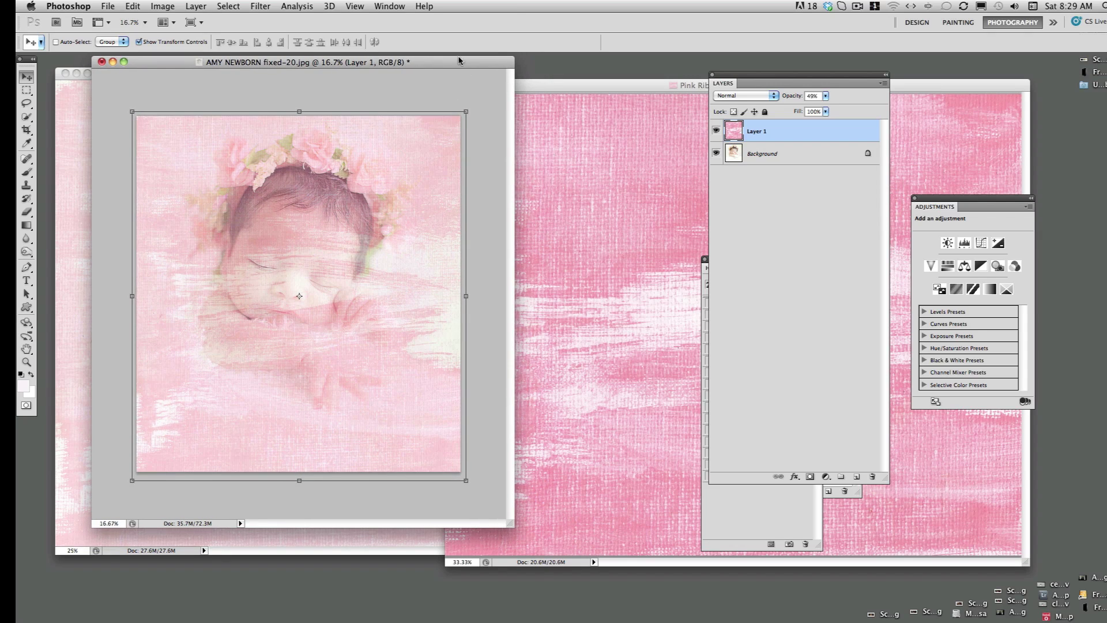
Restore Layer 1 to full opacity, then try Multiply blending at about half opacity
{"action": "left_click_drag", "start_coordinate": [462, 63], "coordinate": [476, 63]}
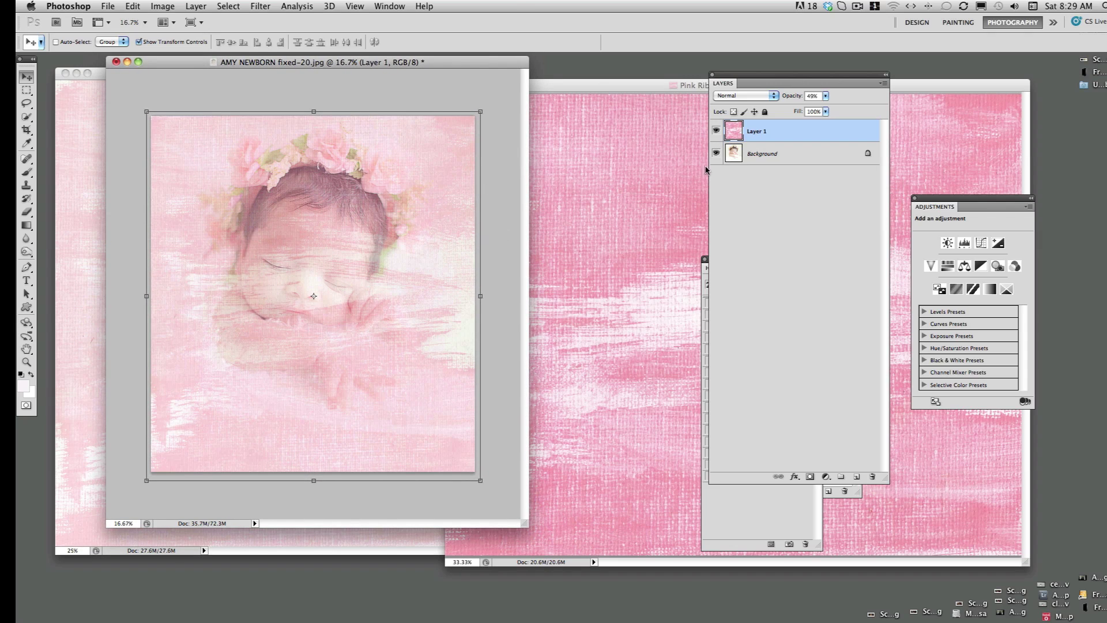
{"action": "left_click_drag", "start_coordinate": [827, 98], "coordinate": [859, 108]}
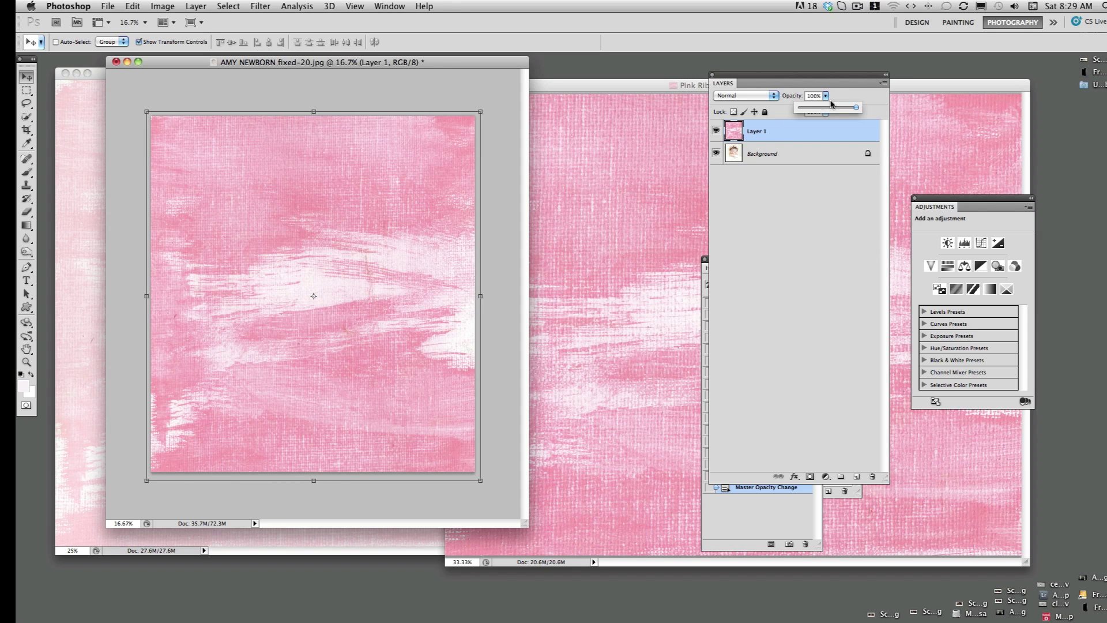
{"action": "left_click", "coordinate": [772, 96]}
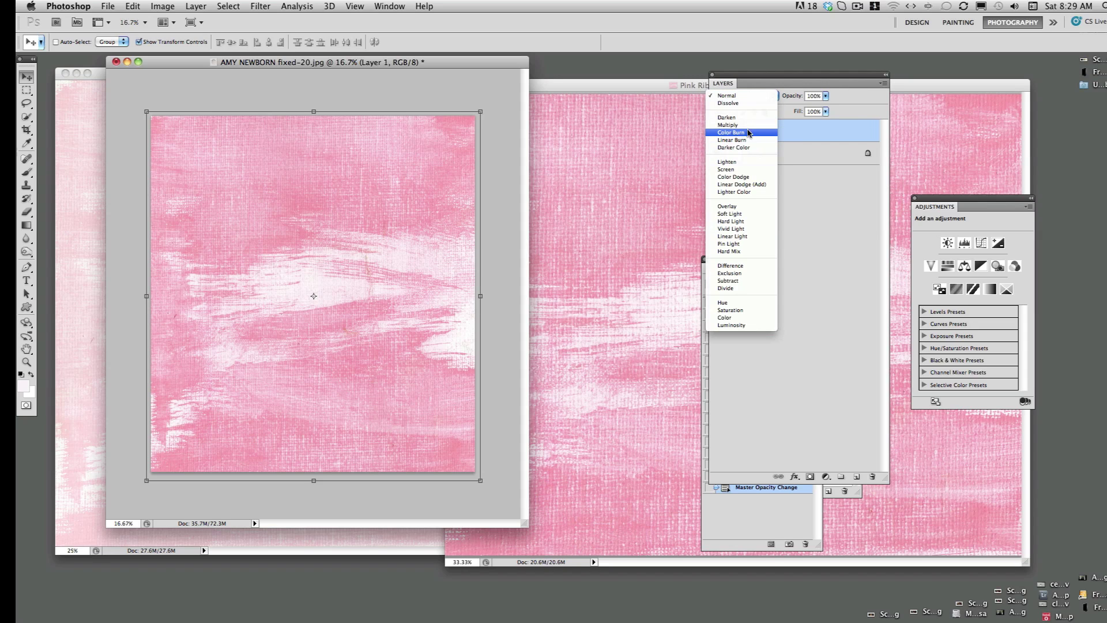
{"action": "key", "text": "Escape"}
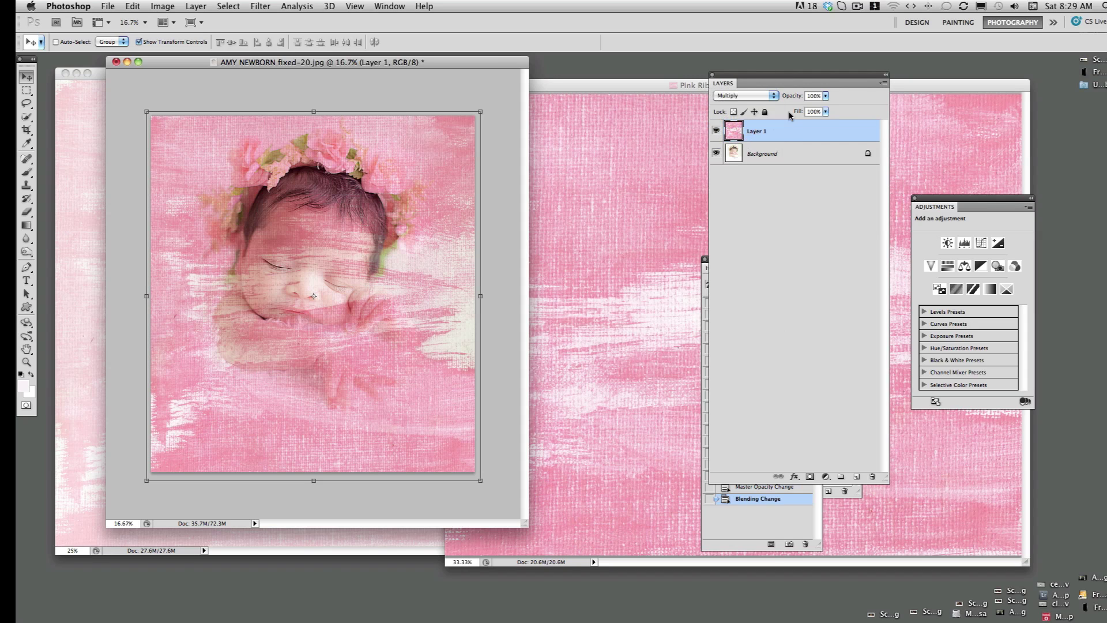
{"action": "left_click", "coordinate": [826, 96]}
{"action": "left_click_drag", "start_coordinate": [826, 97], "coordinate": [801, 118]}
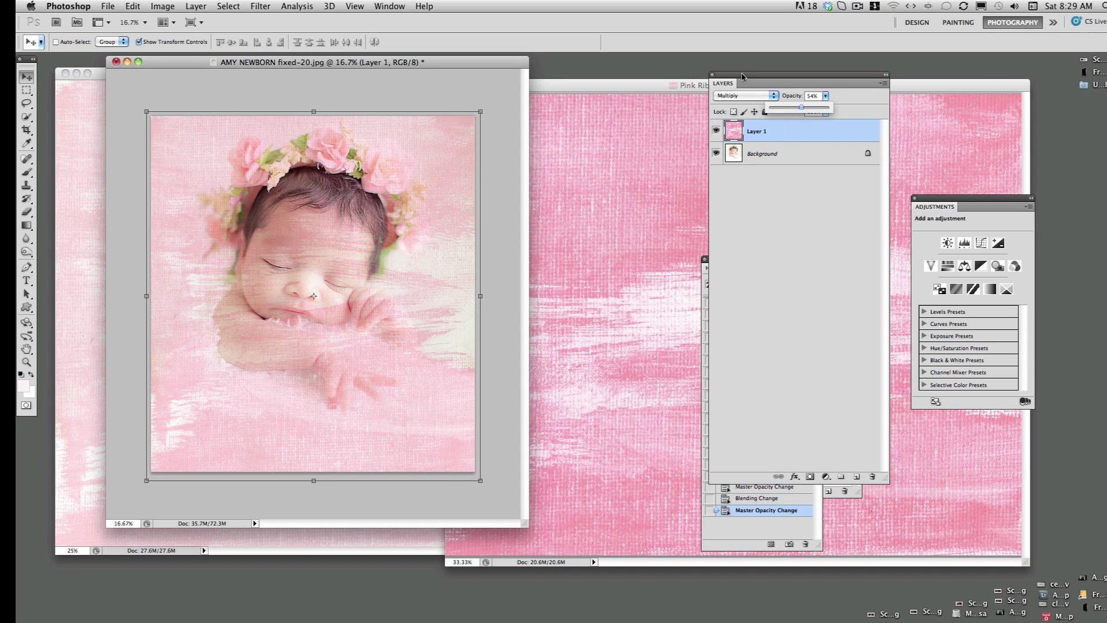
{"action": "left_click_drag", "start_coordinate": [741, 77], "coordinate": [589, 66]}
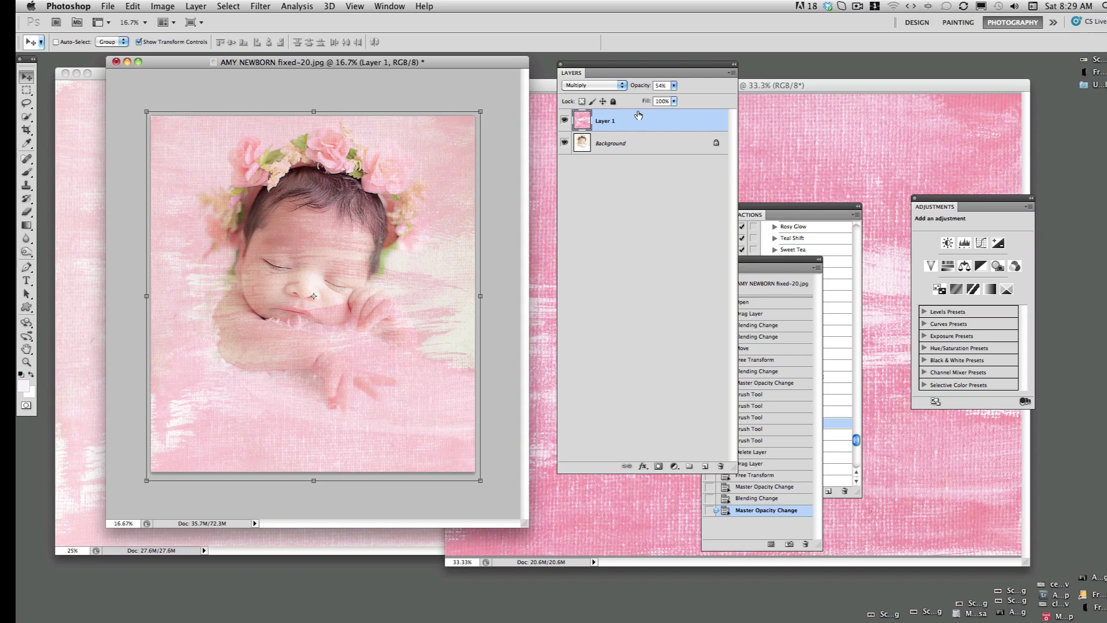
Try Overlay, then Soft Light blending on Layer 1 at full opacity
{"action": "left_click", "coordinate": [622, 86]}
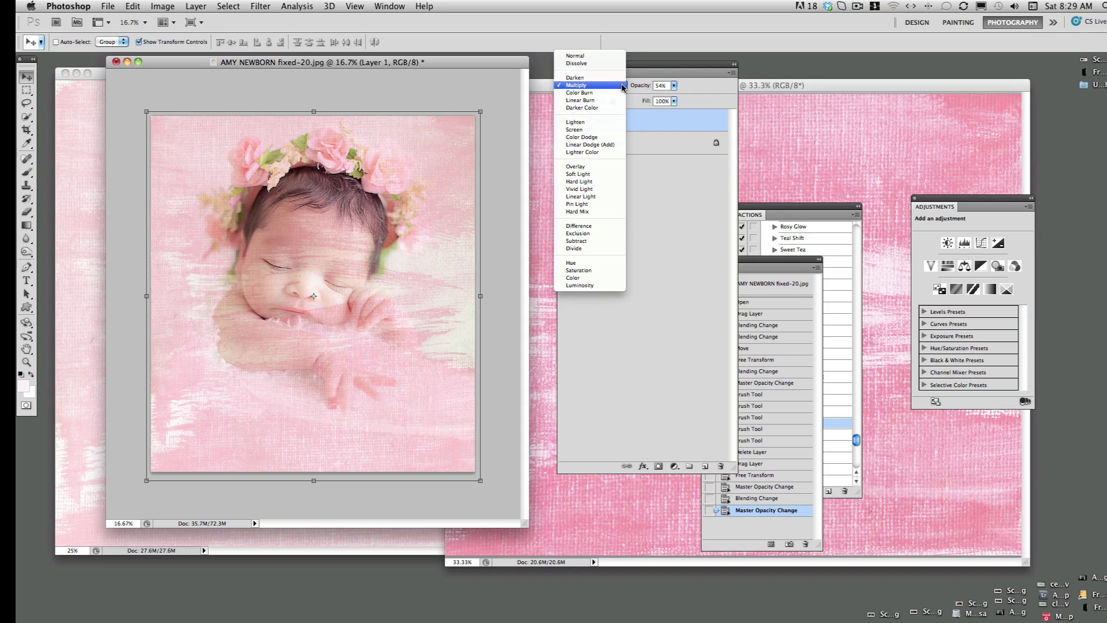
{"action": "left_click", "coordinate": [587, 167]}
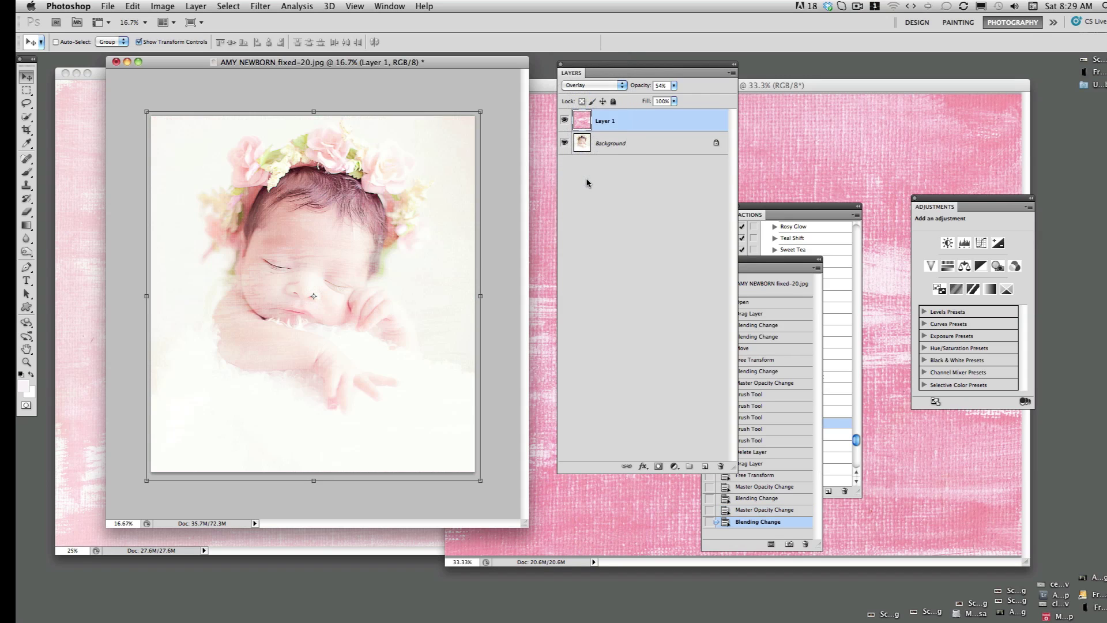
{"action": "left_click", "coordinate": [622, 85]}
{"action": "left_click", "coordinate": [606, 94]}
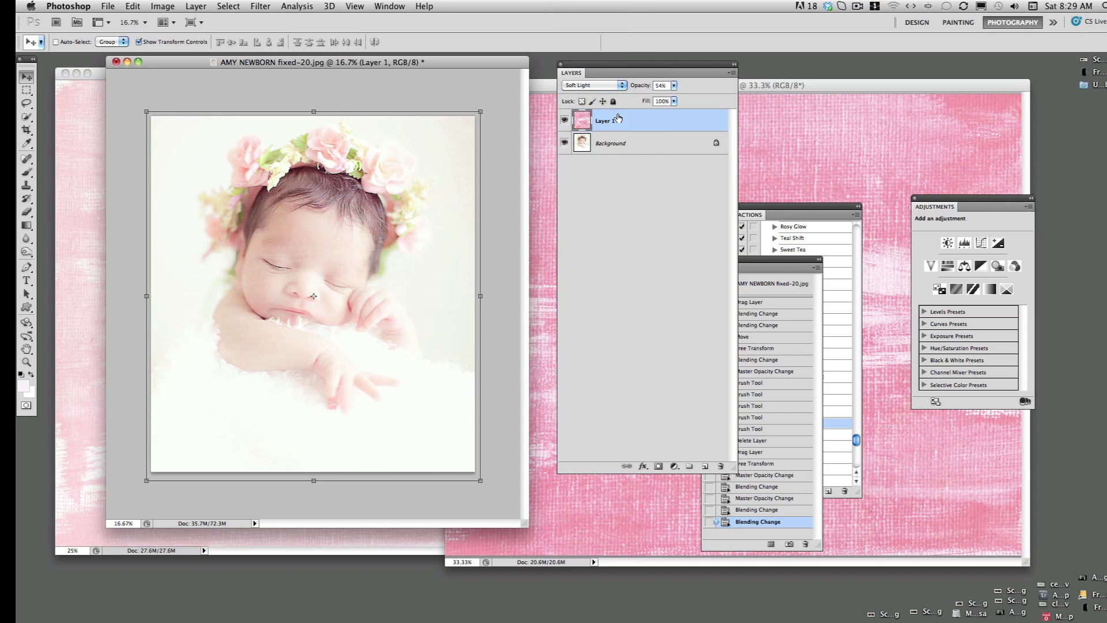
{"action": "left_click", "coordinate": [673, 85]}
{"action": "left_click_drag", "start_coordinate": [674, 97], "coordinate": [705, 97]}
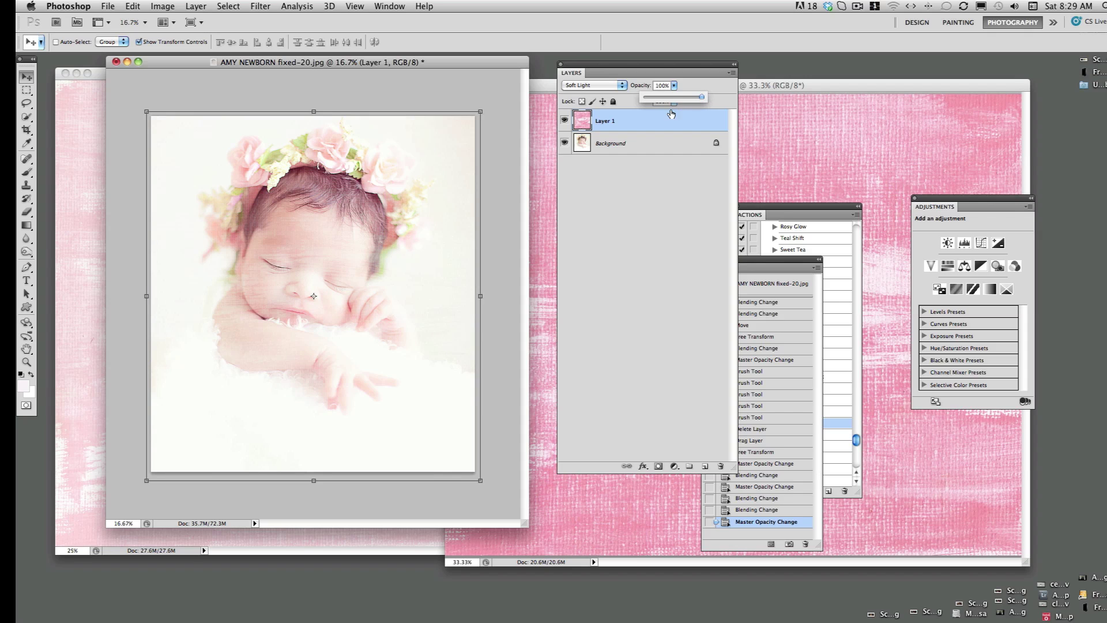
Switch Layer 1 to Hard Light, then settle on Multiply blending
{"action": "left_click", "coordinate": [623, 85]}
{"action": "left_click", "coordinate": [599, 93]}
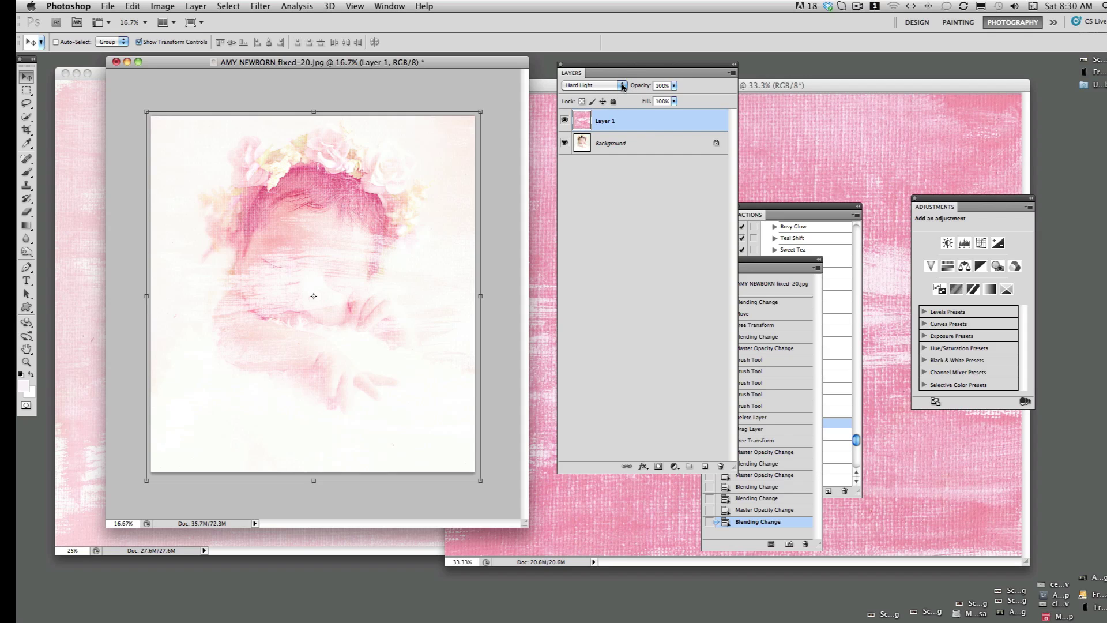
{"action": "left_click", "coordinate": [623, 87]}
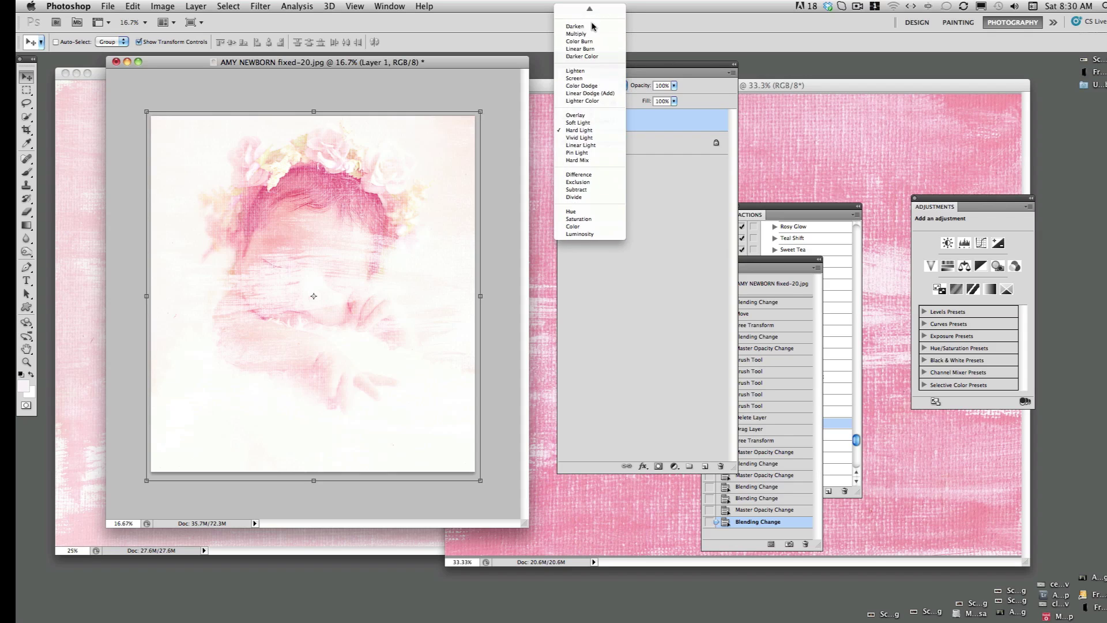
{"action": "left_click", "coordinate": [592, 34]}
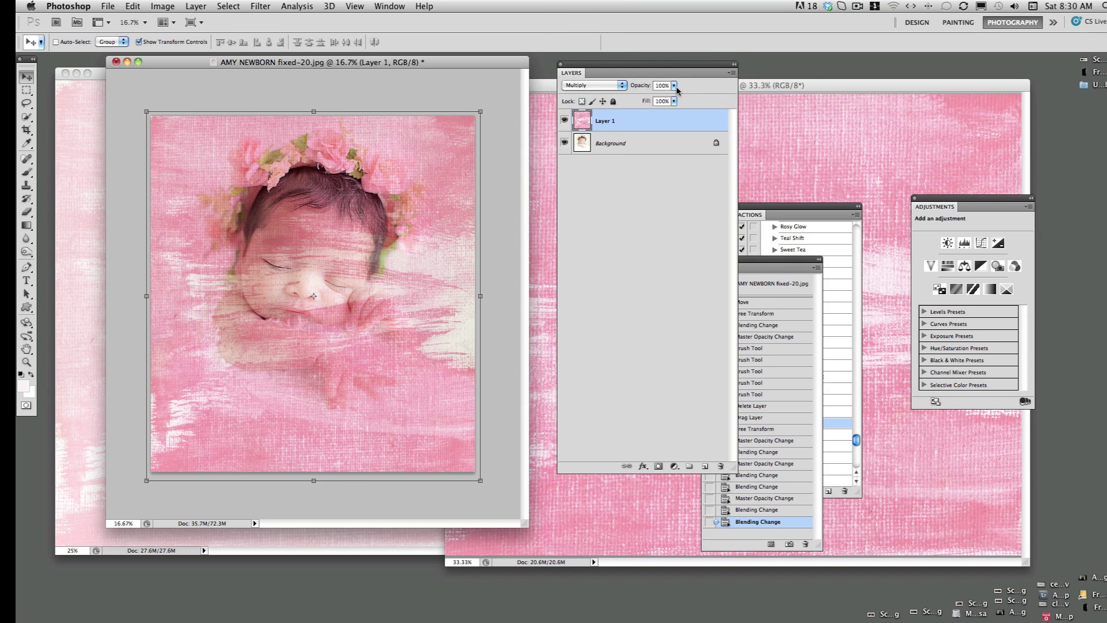
Fade the Multiply texture layer down to 46% opacity
{"action": "left_click", "coordinate": [678, 88]}
{"action": "left_click_drag", "start_coordinate": [675, 98], "coordinate": [644, 105]}
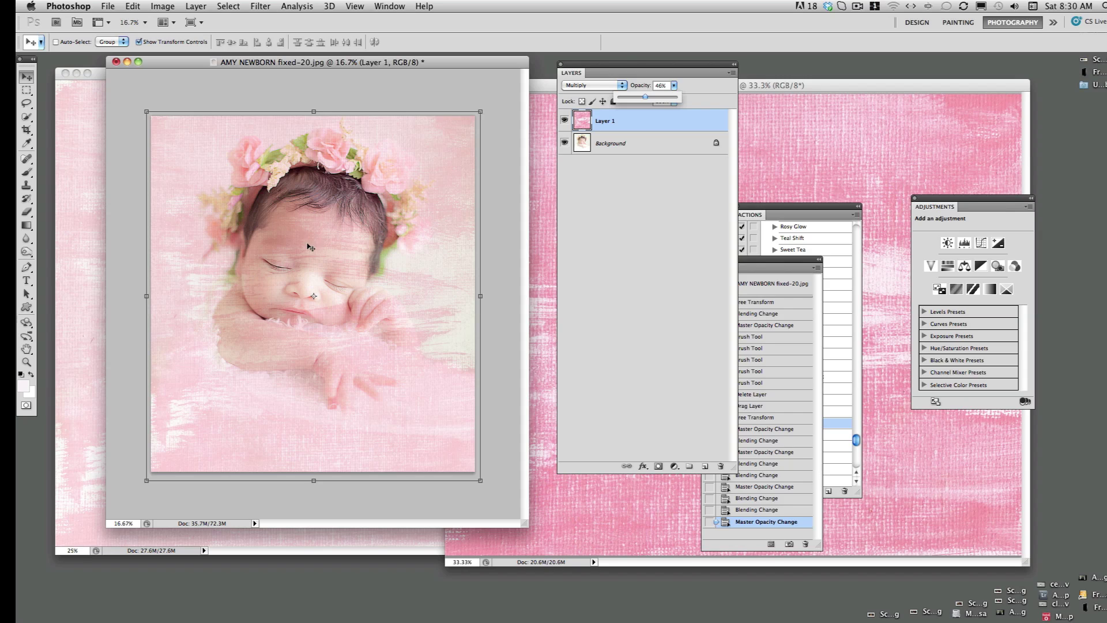
Return Layer 1 to Normal blending at 100% opacity
{"action": "left_click", "coordinate": [623, 87]}
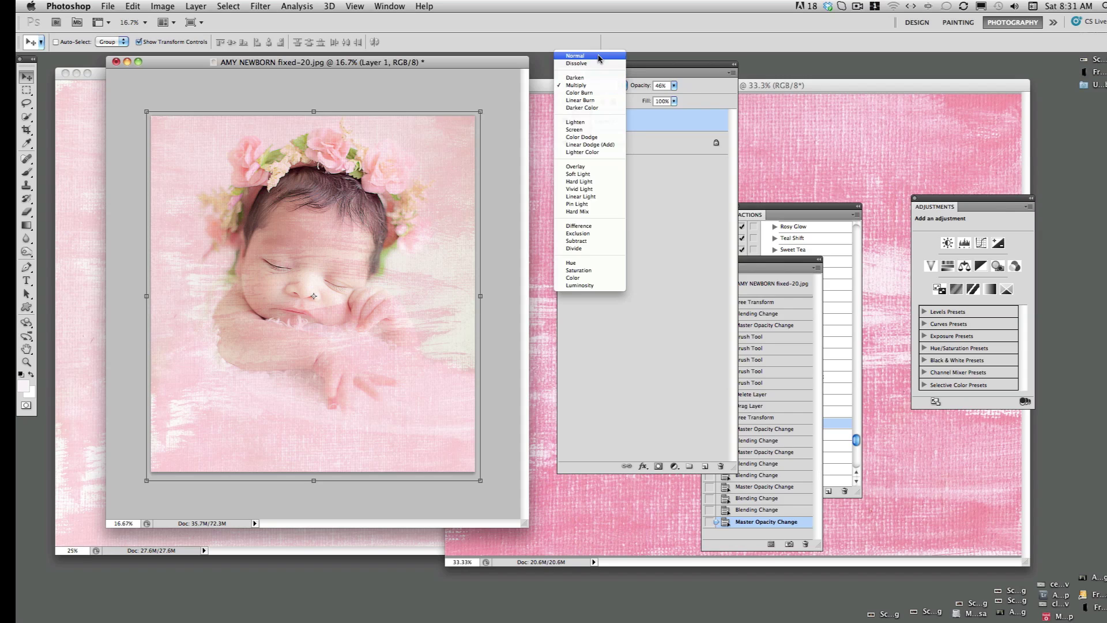
{"action": "left_click", "coordinate": [599, 56]}
{"action": "left_click", "coordinate": [674, 85]}
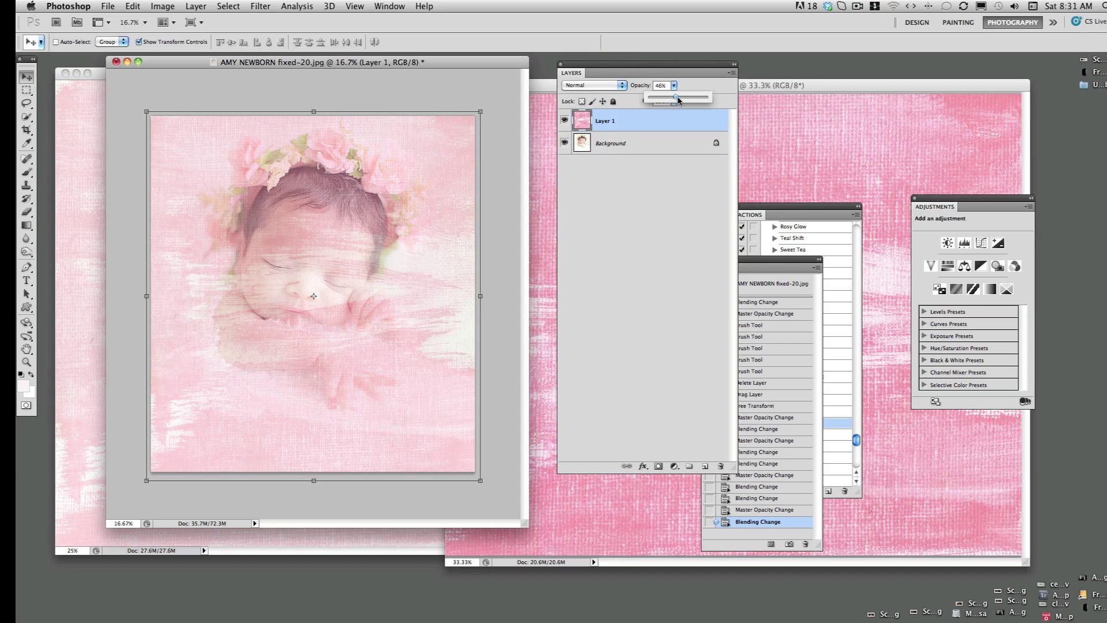
{"action": "left_click_drag", "start_coordinate": [677, 98], "coordinate": [706, 96]}
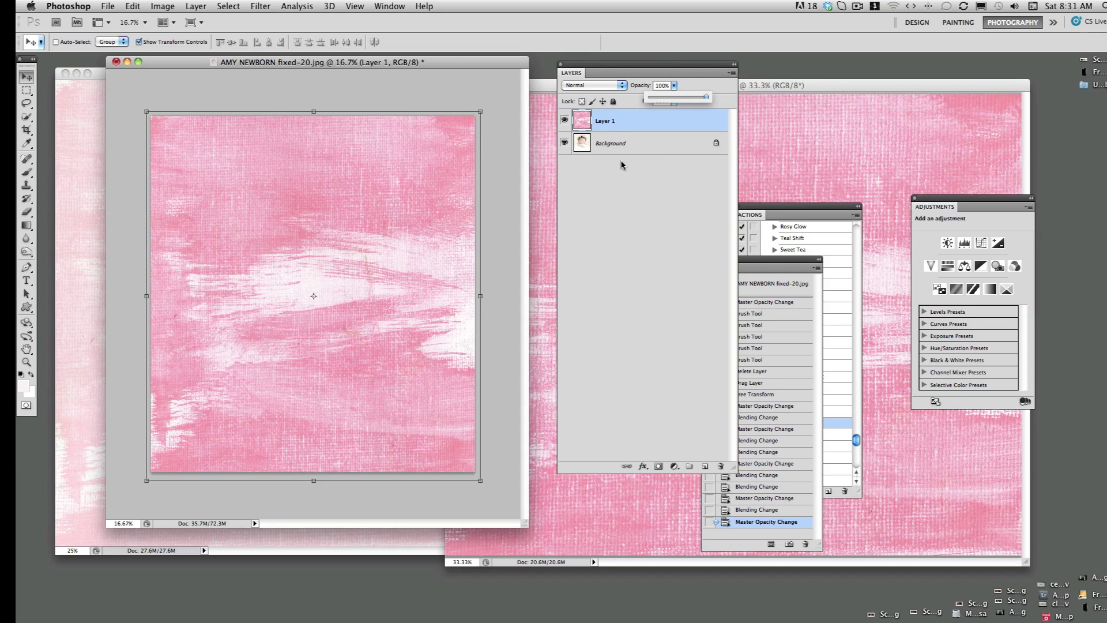
Set the foreground colour to a pale pink sampled from the canvas texture
{"action": "left_click", "coordinate": [23, 386]}
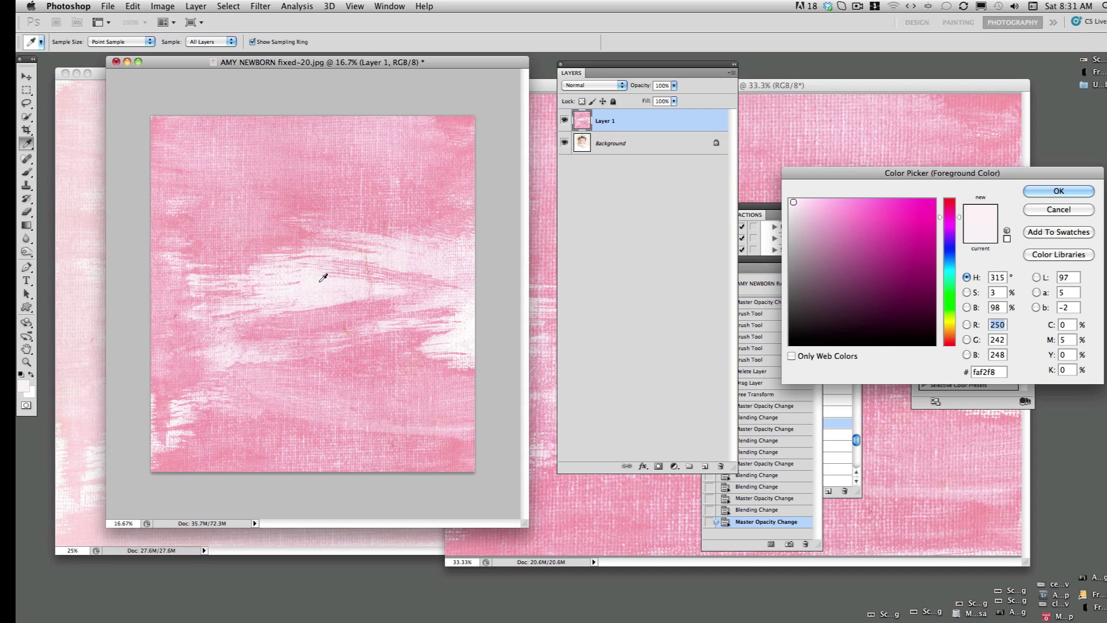
{"action": "left_click", "coordinate": [321, 281]}
{"action": "left_click", "coordinate": [1036, 192]}
{"action": "key", "text": "v"}
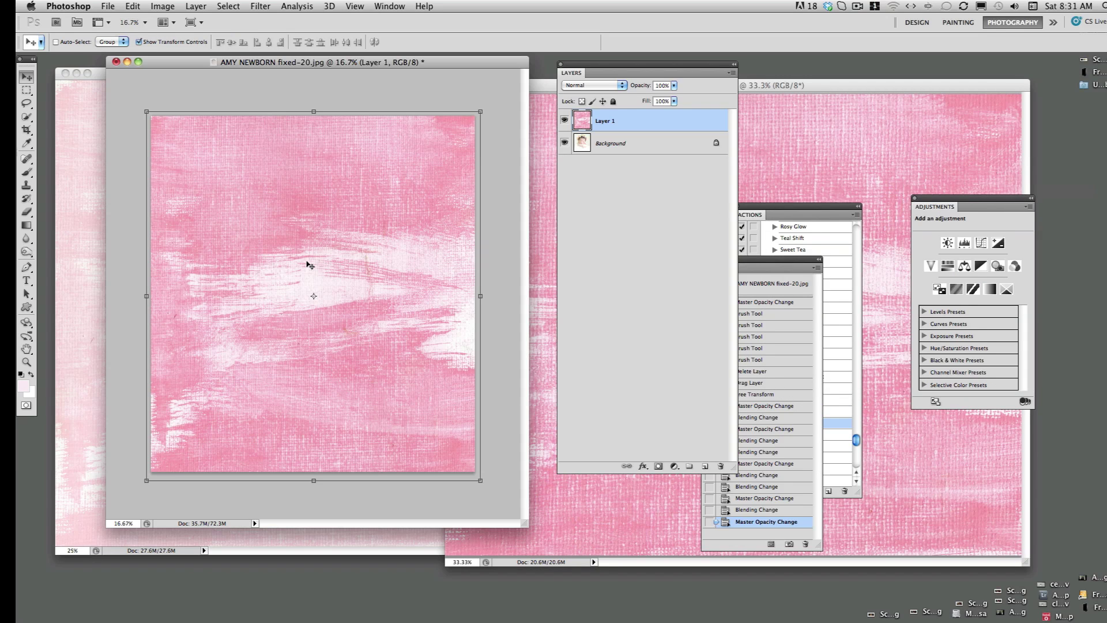
Choose the soft round brush preset and size it to 400 px
{"action": "key", "text": "b"}
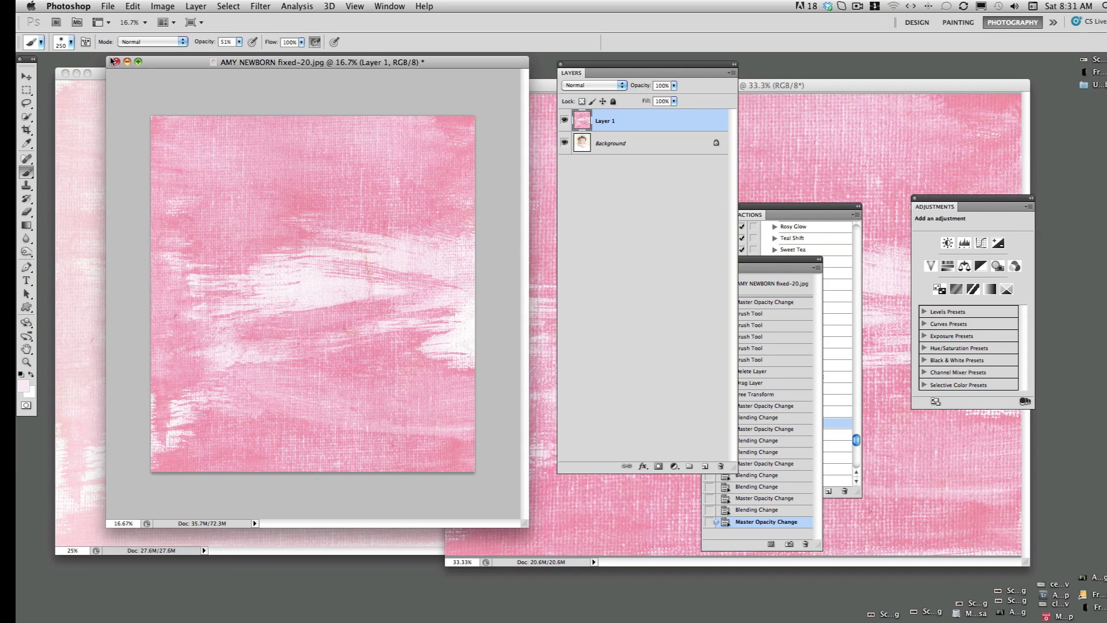
{"action": "left_click", "coordinate": [69, 46]}
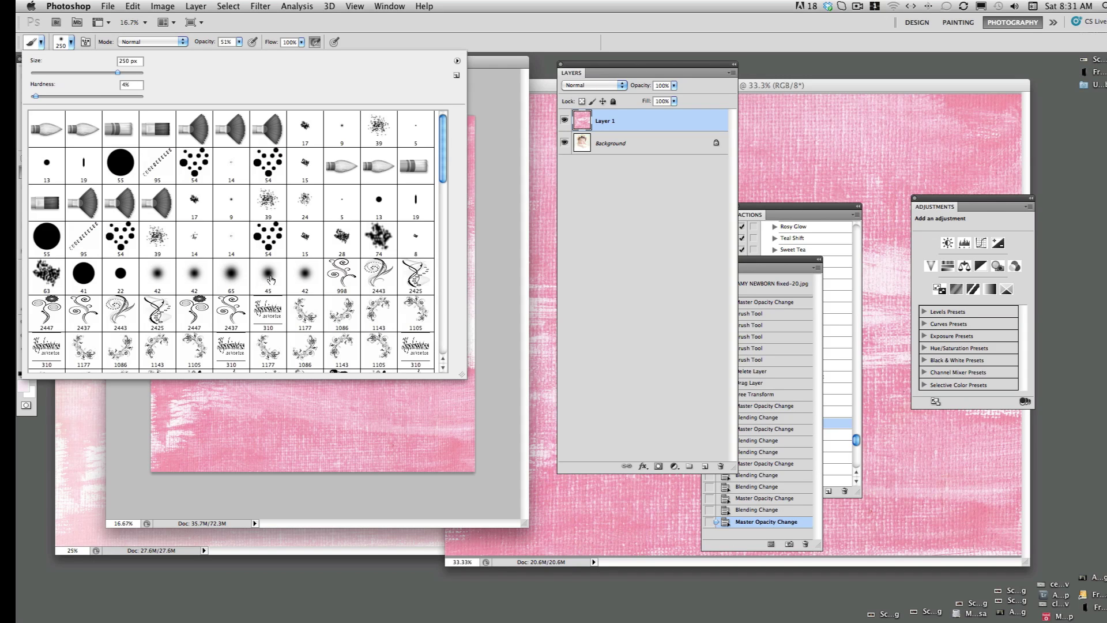
{"action": "left_click", "coordinate": [233, 280]}
{"action": "left_click", "coordinate": [464, 385]}
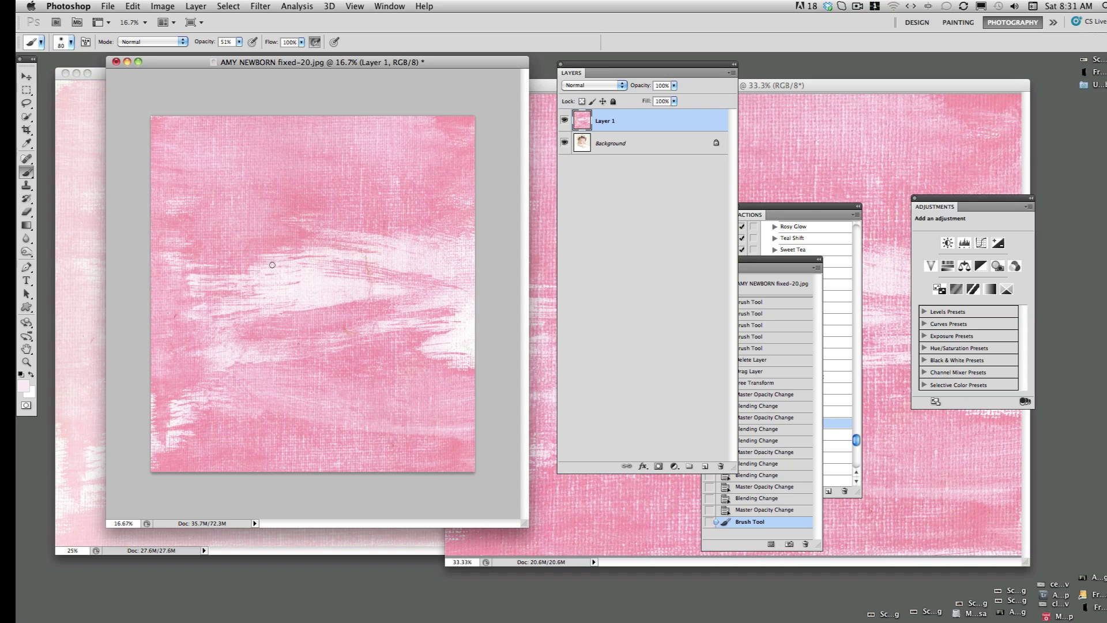
{"action": "key", "text": "bracketright"}
{"action": "key", "text": "bracketright"}
{"action": "key", "text": "bracketright"}
{"action": "key", "text": "bracketright"}
{"action": "key", "text": "bracketright"}
{"action": "key", "text": "bracketright"}
{"action": "key", "text": "bracketright"}
{"action": "key", "text": "bracketright"}
{"action": "key", "text": "bracketright"}
{"action": "key", "text": "bracketright"}
{"action": "key", "text": "bracketright"}
{"action": "key", "text": "bracketright"}
{"action": "key", "text": "bracketleft"}
{"action": "key", "text": "bracketleft"}
{"action": "key", "text": "bracketleft"}
Set Layer 1 to Multiply and fade its opacity from 71% down to 48%
{"action": "left_click_drag", "start_coordinate": [442, 64], "coordinate": [426, 66]}
{"action": "left_click_drag", "start_coordinate": [672, 88], "coordinate": [655, 105]}
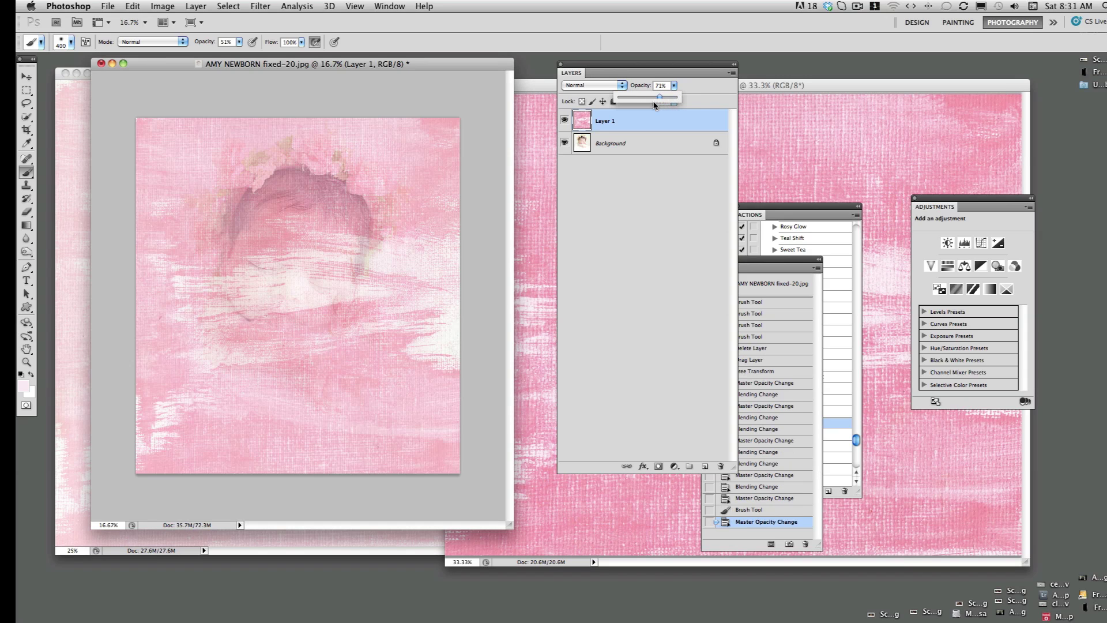
{"action": "left_click", "coordinate": [622, 85]}
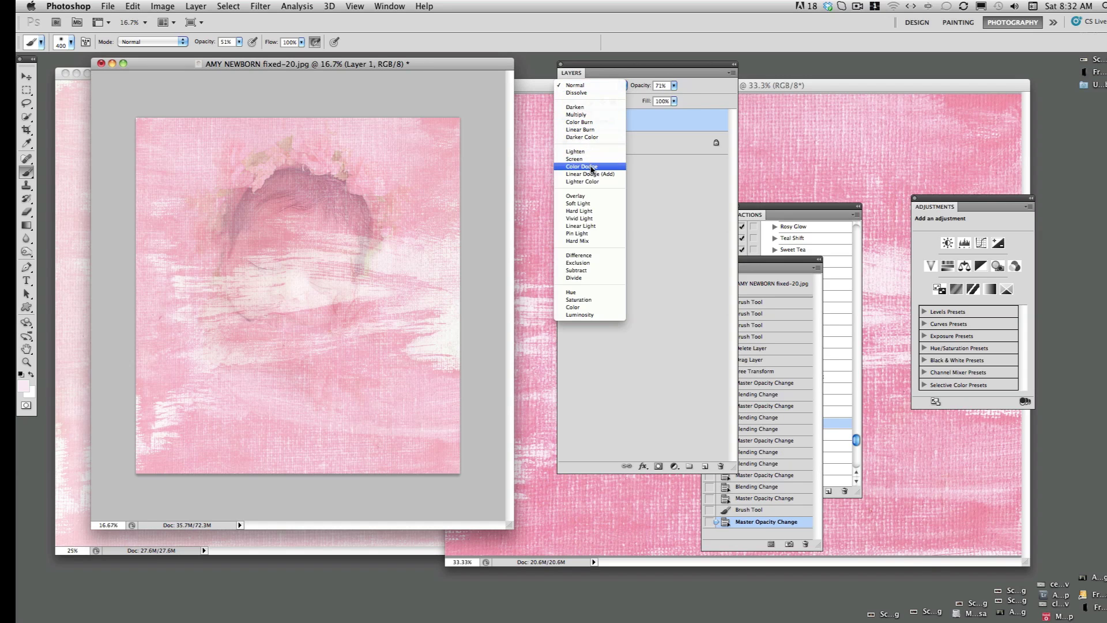
{"action": "left_click", "coordinate": [597, 116]}
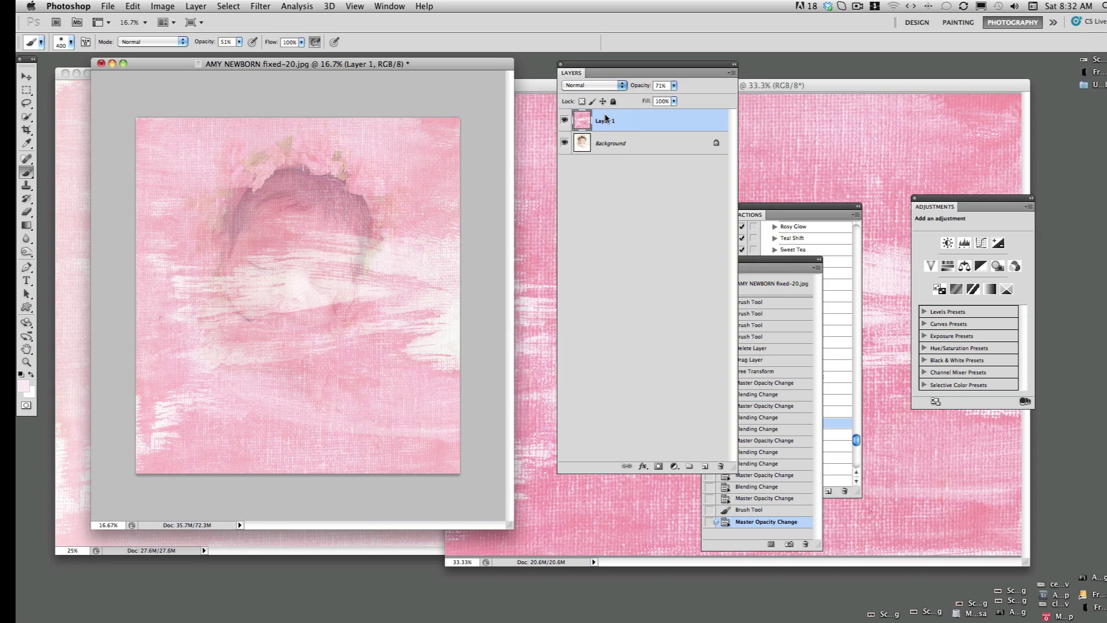
{"action": "left_click", "coordinate": [673, 86]}
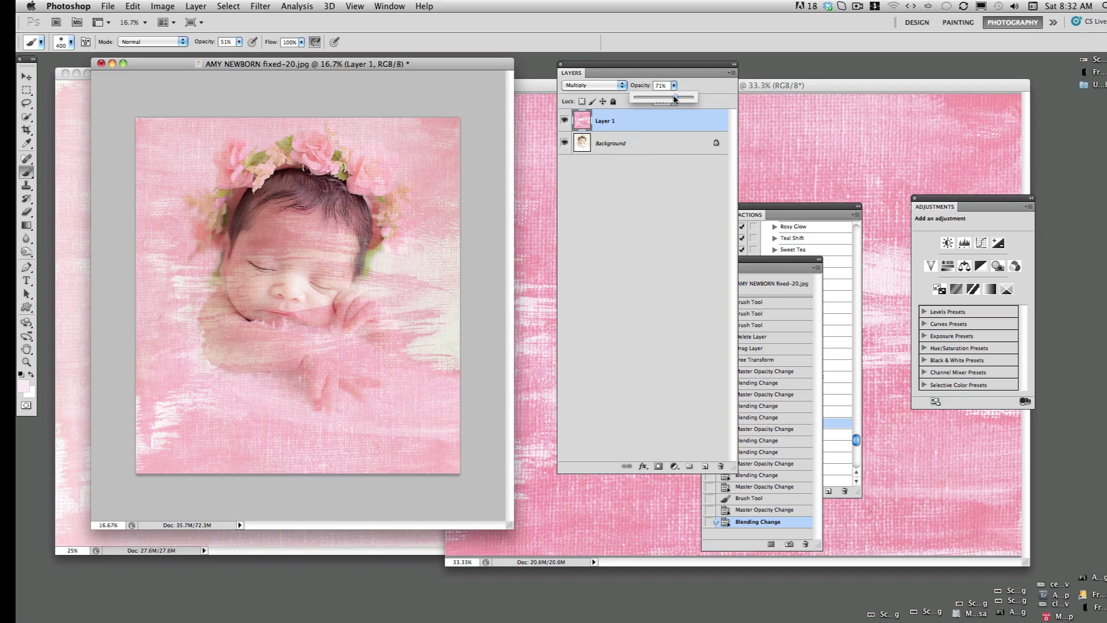
{"action": "left_click_drag", "start_coordinate": [674, 100], "coordinate": [665, 102]}
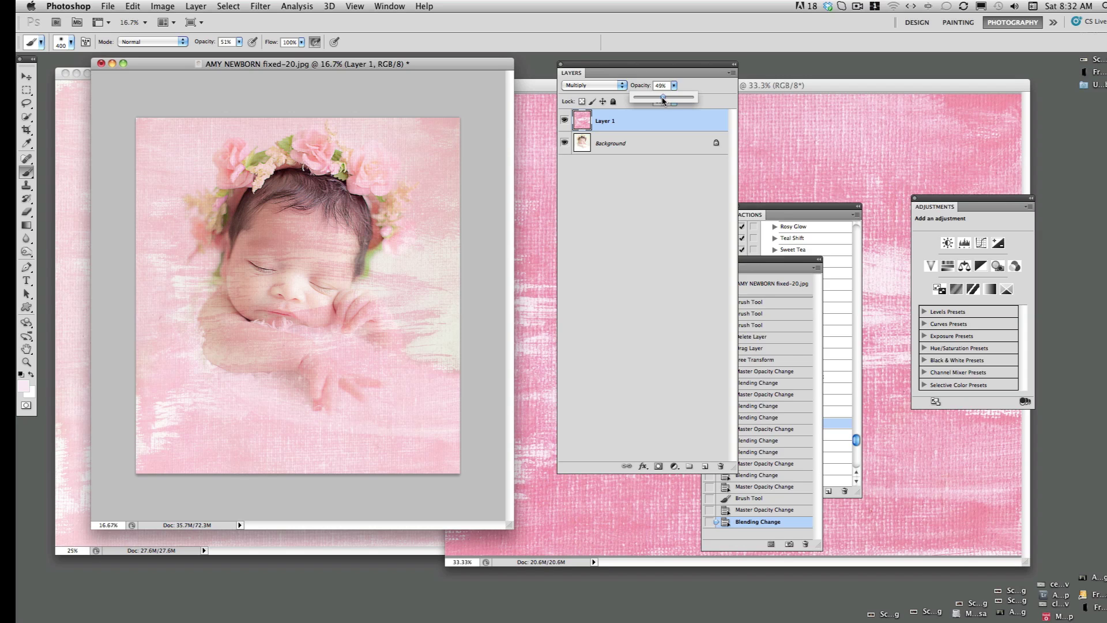
{"action": "left_click_drag", "start_coordinate": [662, 101], "coordinate": [663, 102]}
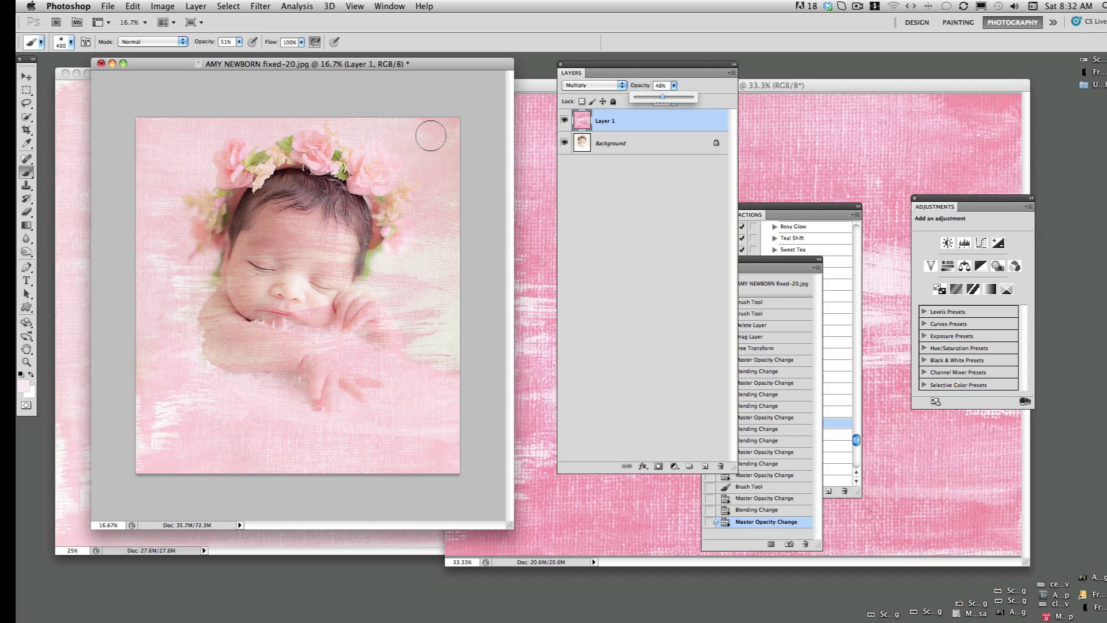
Set brush opacity to 100% and paint over the baby's forehead and face on Layer 1
{"action": "left_click", "coordinate": [240, 42]}
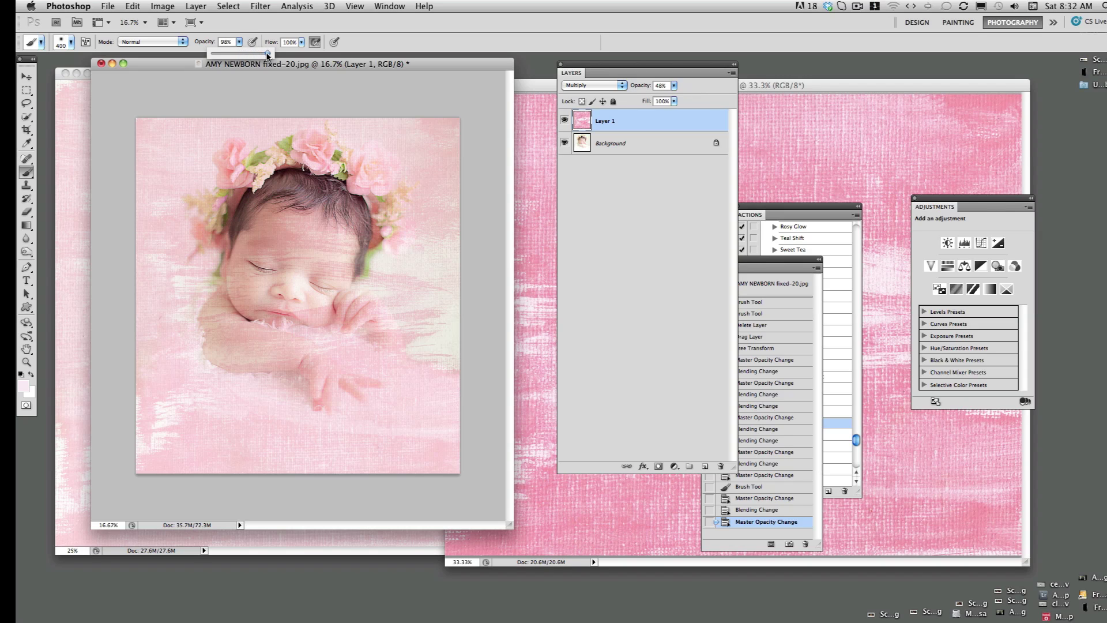
{"action": "left_click_drag", "start_coordinate": [267, 55], "coordinate": [273, 54]}
{"action": "left_click", "coordinate": [251, 265]}
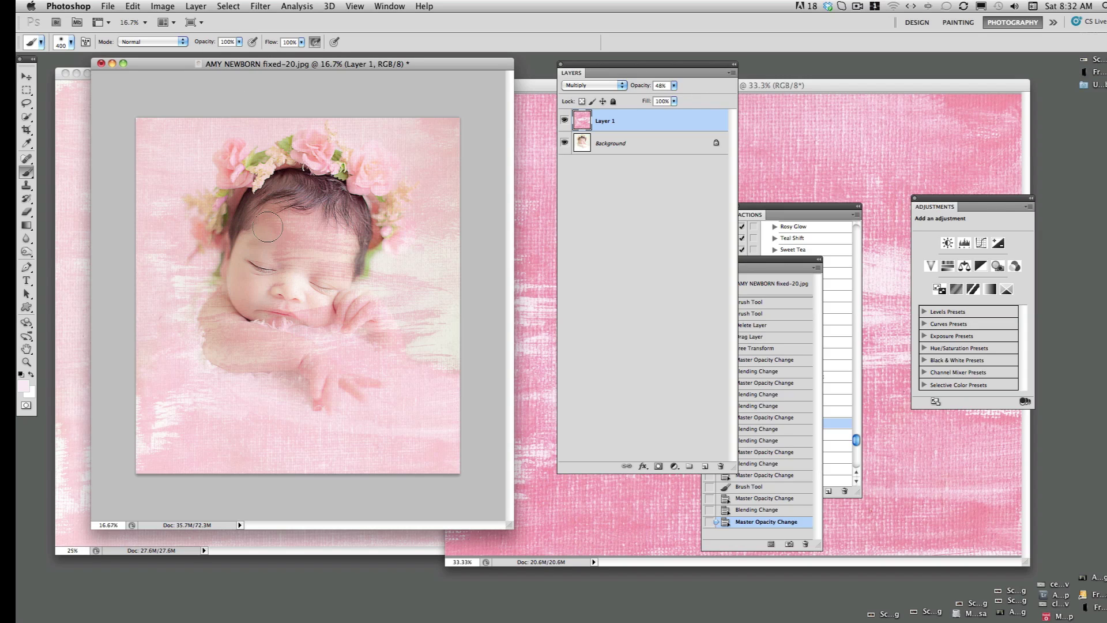
{"action": "mouse_move", "coordinate": [260, 237]}
{"action": "left_mouse_down"}
{"action": "mouse_move", "coordinate": [315, 226]}
{"action": "mouse_move", "coordinate": [306, 266]}
{"action": "mouse_move", "coordinate": [332, 277]}
{"action": "mouse_move", "coordinate": [343, 261]}
{"action": "mouse_move", "coordinate": [315, 303]}
{"action": "mouse_move", "coordinate": [262, 304]}
{"action": "mouse_move", "coordinate": [276, 311]}
{"action": "mouse_move", "coordinate": [307, 290]}
{"action": "mouse_move", "coordinate": [299, 296]}
{"action": "mouse_move", "coordinate": [319, 295]}
{"action": "mouse_move", "coordinate": [334, 320]}
{"action": "mouse_move", "coordinate": [318, 299]}
{"action": "mouse_move", "coordinate": [253, 300]}
{"action": "mouse_move", "coordinate": [250, 247]}
{"action": "mouse_move", "coordinate": [275, 286]}
{"action": "mouse_move", "coordinate": [322, 273]}
{"action": "mouse_move", "coordinate": [254, 302]}
{"action": "mouse_move", "coordinate": [313, 303]}
{"action": "mouse_move", "coordinate": [263, 286]}
{"action": "mouse_move", "coordinate": [260, 244]}
{"action": "mouse_move", "coordinate": [248, 291]}
{"action": "mouse_move", "coordinate": [273, 296]}
{"action": "left_mouse_up"}
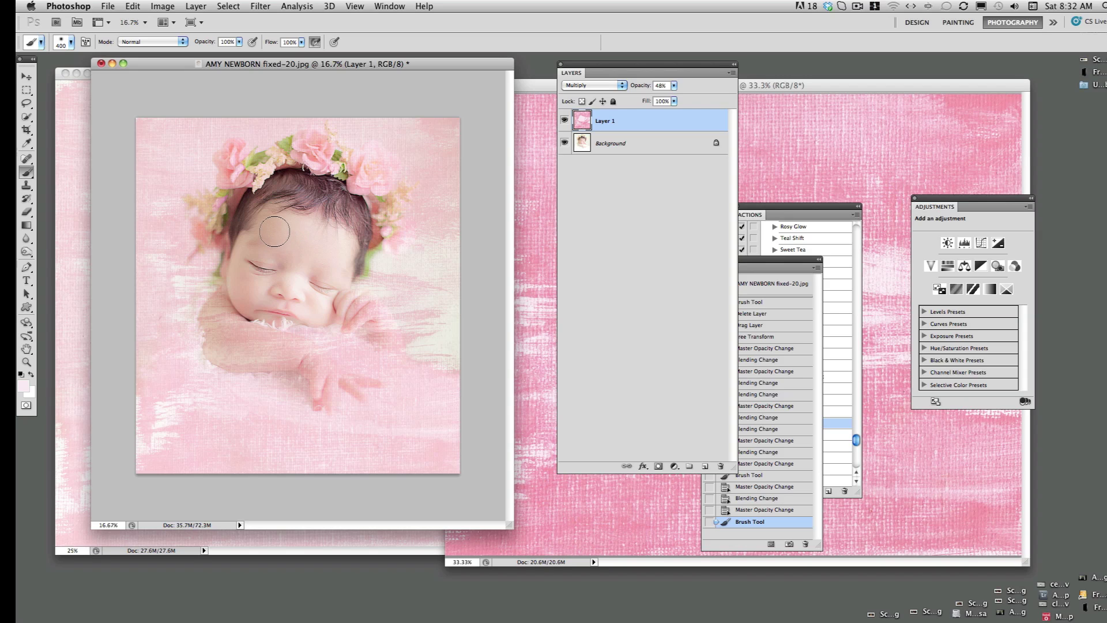
{"action": "mouse_move", "coordinate": [275, 231]}
{"action": "left_mouse_down"}
{"action": "mouse_move", "coordinate": [255, 269]}
{"action": "mouse_move", "coordinate": [296, 297]}
{"action": "left_mouse_up"}
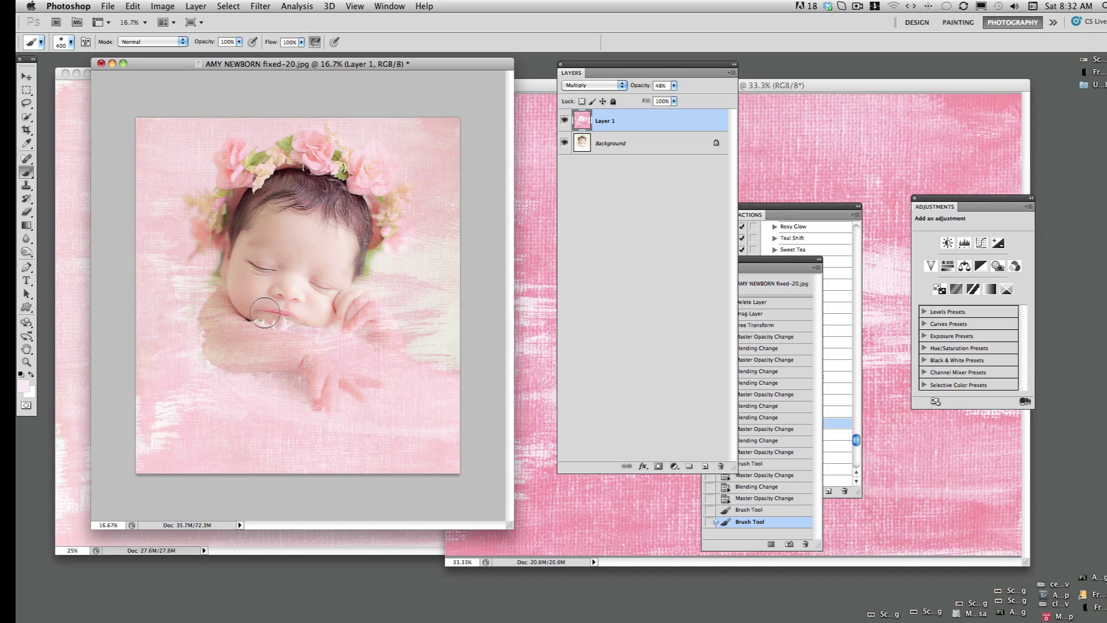
At about 50% brush opacity, paint over the baby's arm, hand, chin and face
{"action": "left_click", "coordinate": [238, 42]}
{"action": "left_click_drag", "start_coordinate": [237, 53], "coordinate": [213, 58]}
{"action": "left_click", "coordinate": [228, 314]}
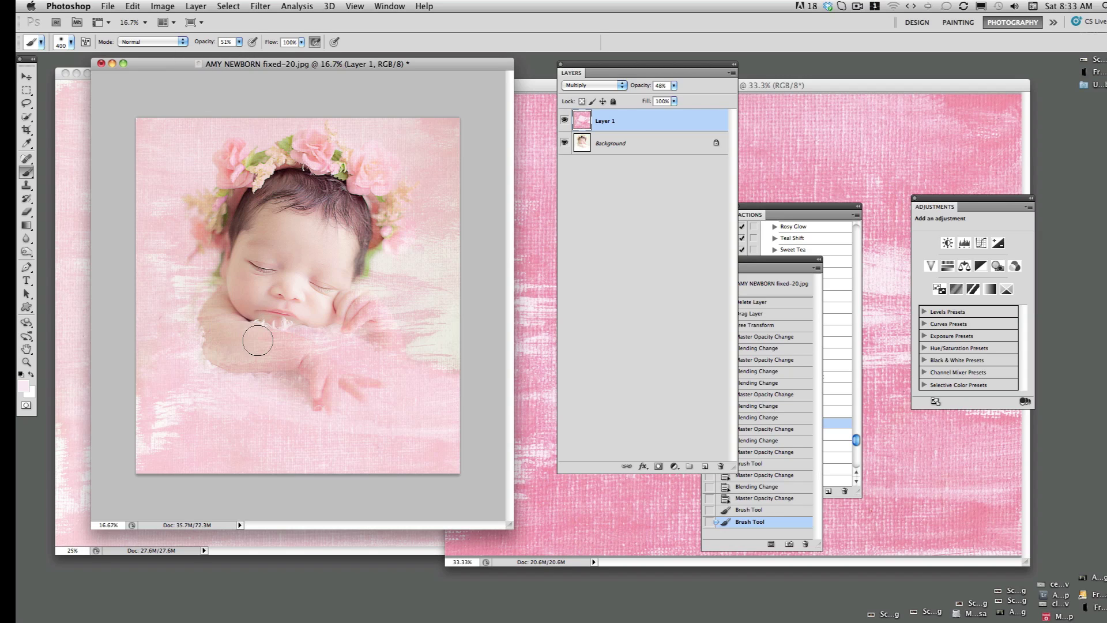
{"action": "mouse_move", "coordinate": [308, 348]}
{"action": "left_mouse_down"}
{"action": "mouse_move", "coordinate": [317, 361]}
{"action": "mouse_move", "coordinate": [285, 336]}
{"action": "left_mouse_up"}
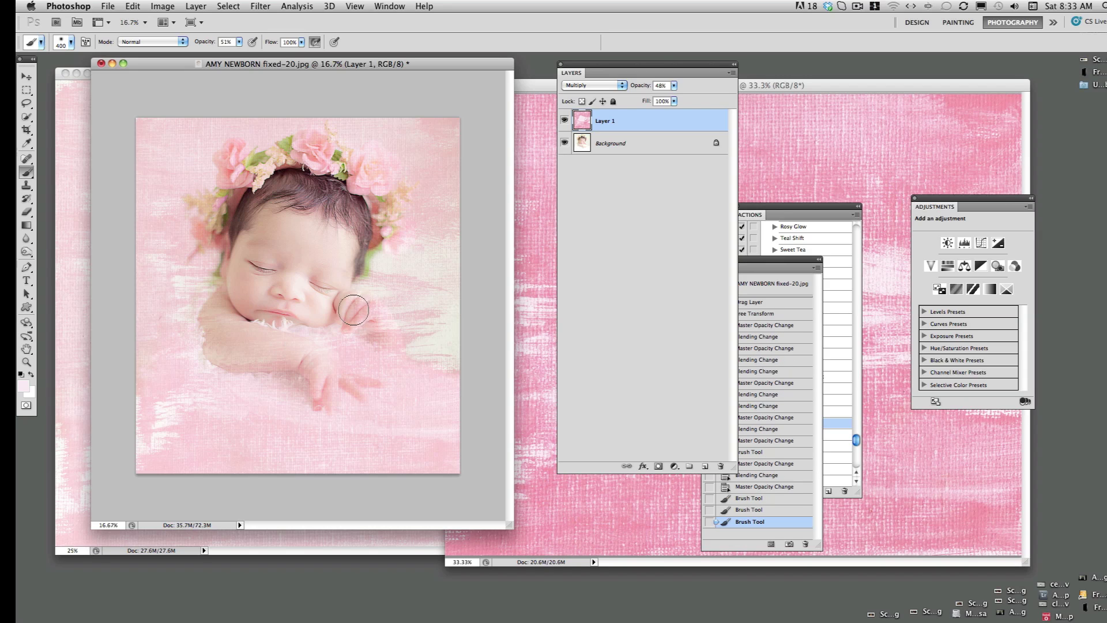
{"action": "left_click_drag", "start_coordinate": [351, 306], "coordinate": [347, 309]}
{"action": "mouse_move", "coordinate": [225, 306]}
{"action": "left_mouse_down"}
{"action": "mouse_move", "coordinate": [235, 280]}
{"action": "mouse_move", "coordinate": [220, 312]}
{"action": "mouse_move", "coordinate": [221, 295]}
{"action": "mouse_move", "coordinate": [250, 335]}
{"action": "mouse_move", "coordinate": [269, 336]}
{"action": "mouse_move", "coordinate": [234, 317]}
{"action": "mouse_move", "coordinate": [261, 282]}
{"action": "mouse_move", "coordinate": [230, 309]}
{"action": "left_mouse_up"}
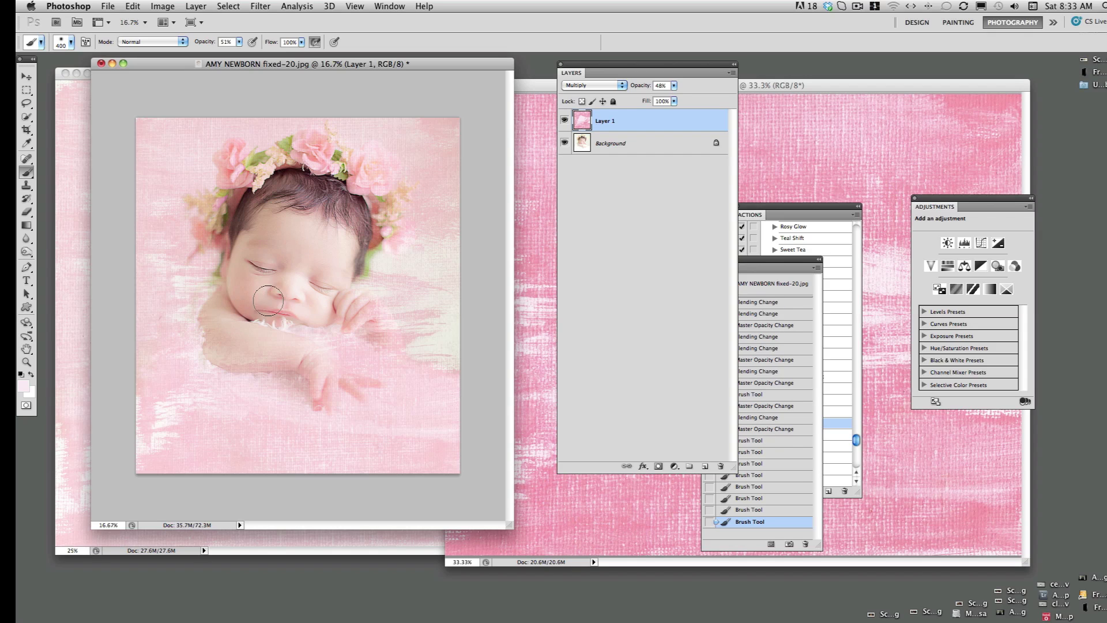
{"action": "left_click_drag", "start_coordinate": [313, 288], "coordinate": [305, 249]}
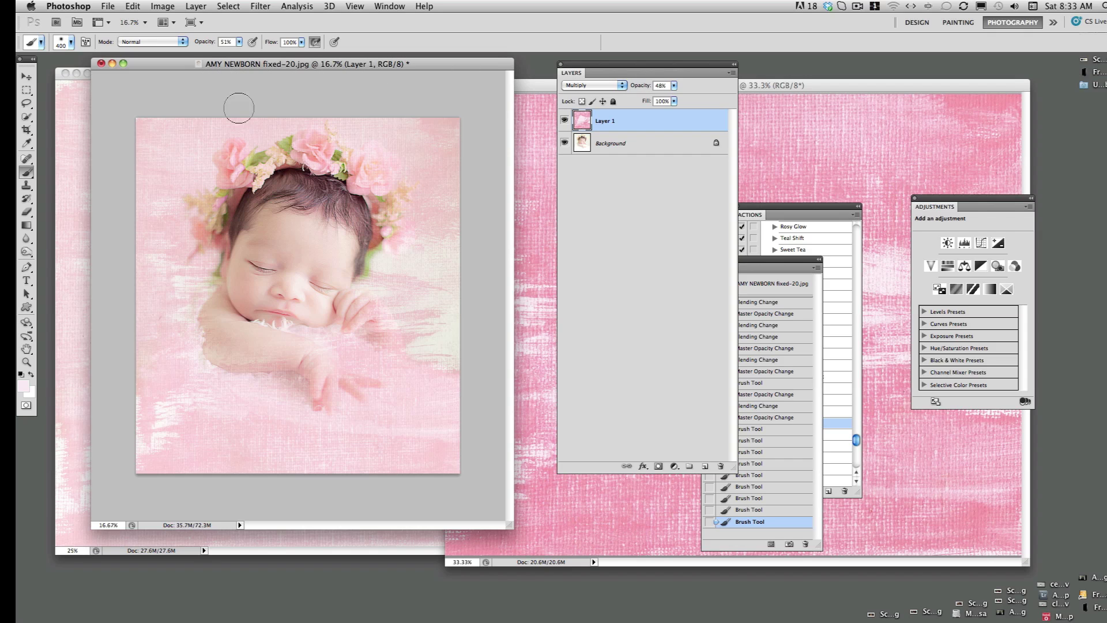
Flatten the newborn photo's layers into a single layer
{"action": "left_click_drag", "start_coordinate": [172, 66], "coordinate": [158, 66]}
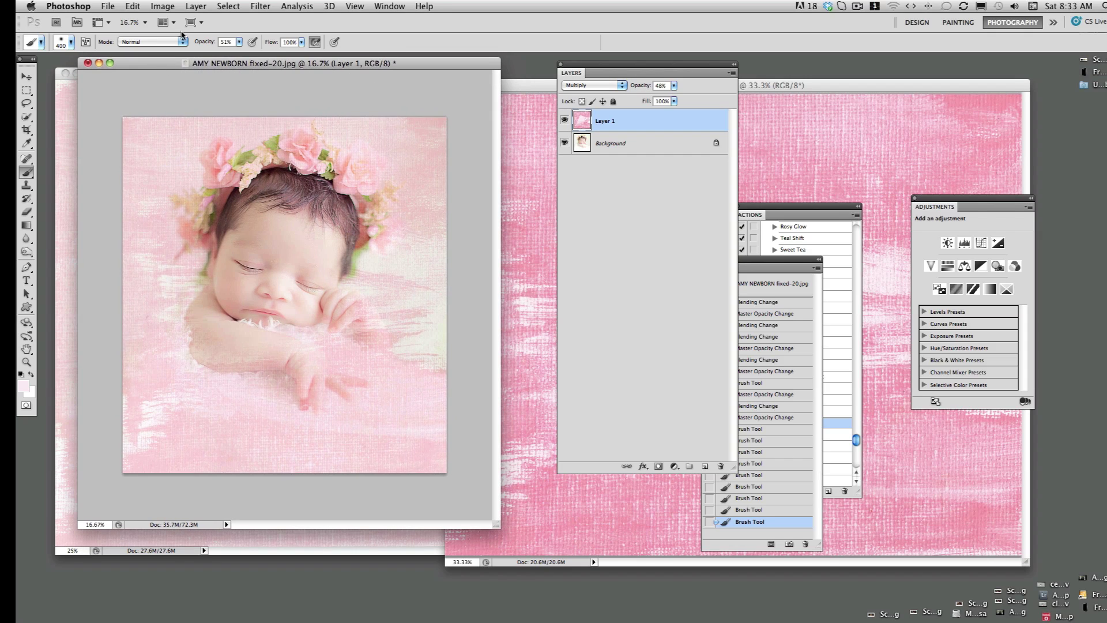
{"action": "left_click", "coordinate": [196, 6]}
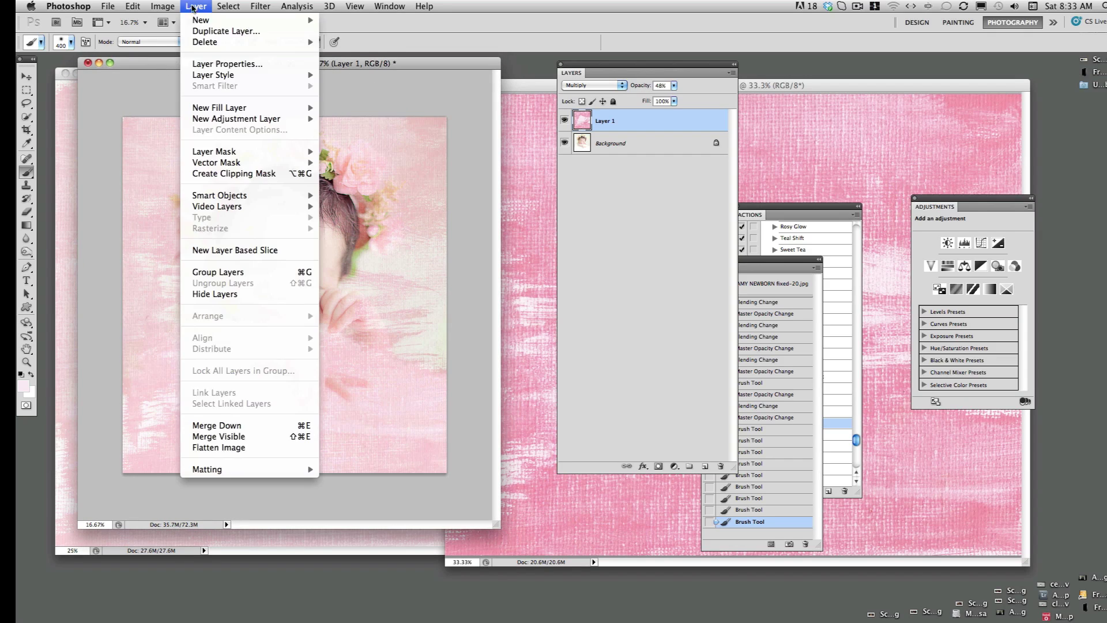
{"action": "left_click", "coordinate": [220, 448]}
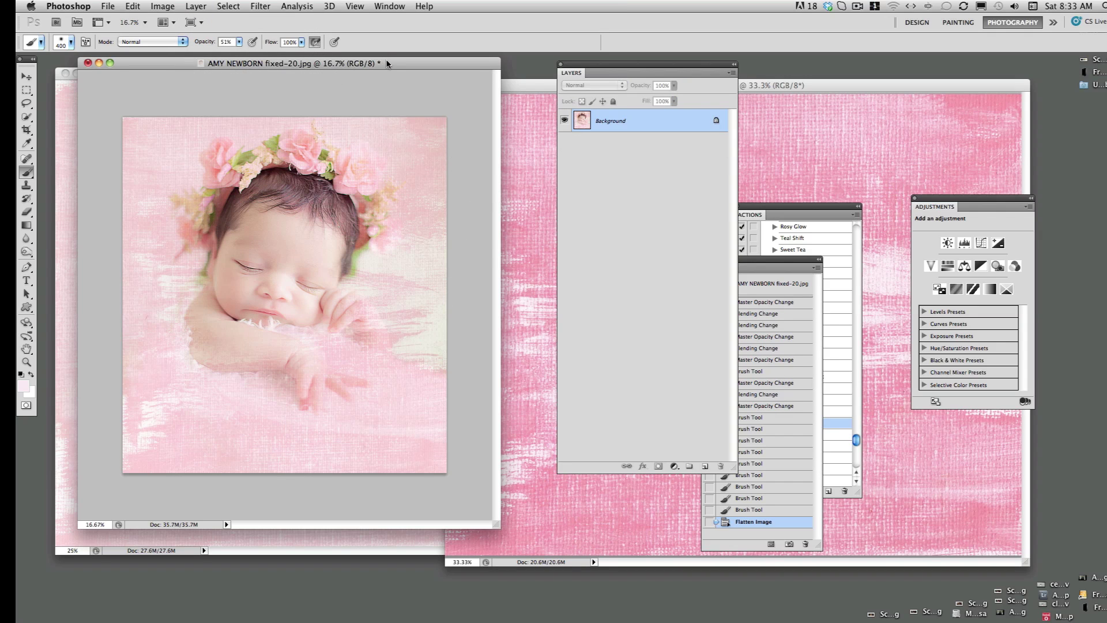
{"action": "mouse_move", "coordinate": [386, 64]}
{"action": "left_mouse_down"}
{"action": "mouse_move", "coordinate": [424, 67]}
{"action": "mouse_move", "coordinate": [393, 65]}
{"action": "left_mouse_up"}
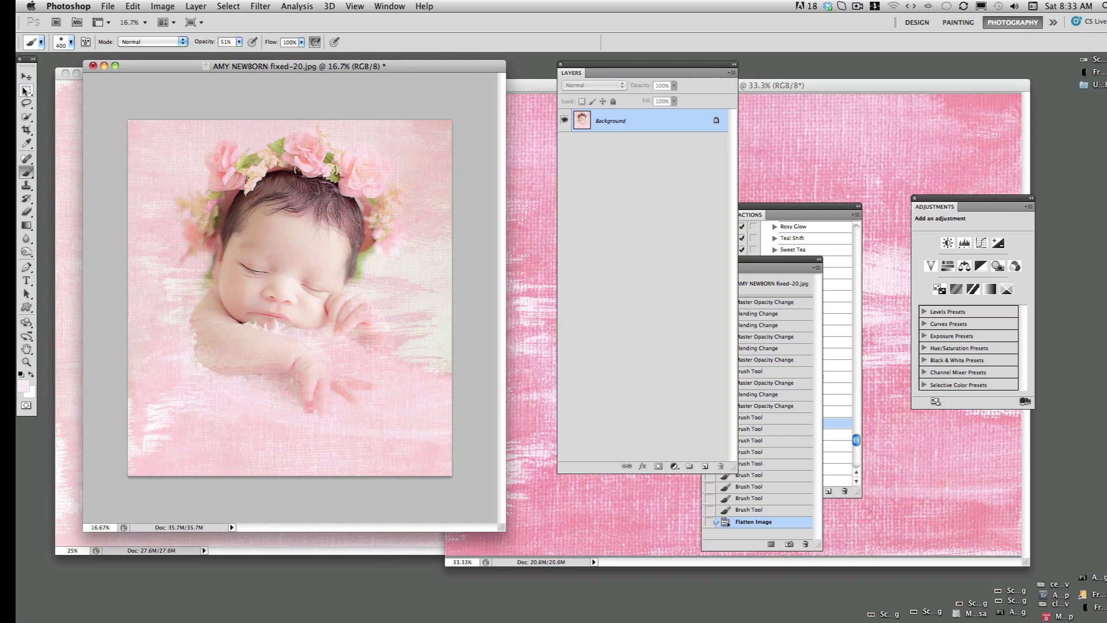
Crop the photo to a rectangle drawn just inside its edges, then deselect
{"action": "left_click_drag", "start_coordinate": [25, 91], "coordinate": [64, 93]}
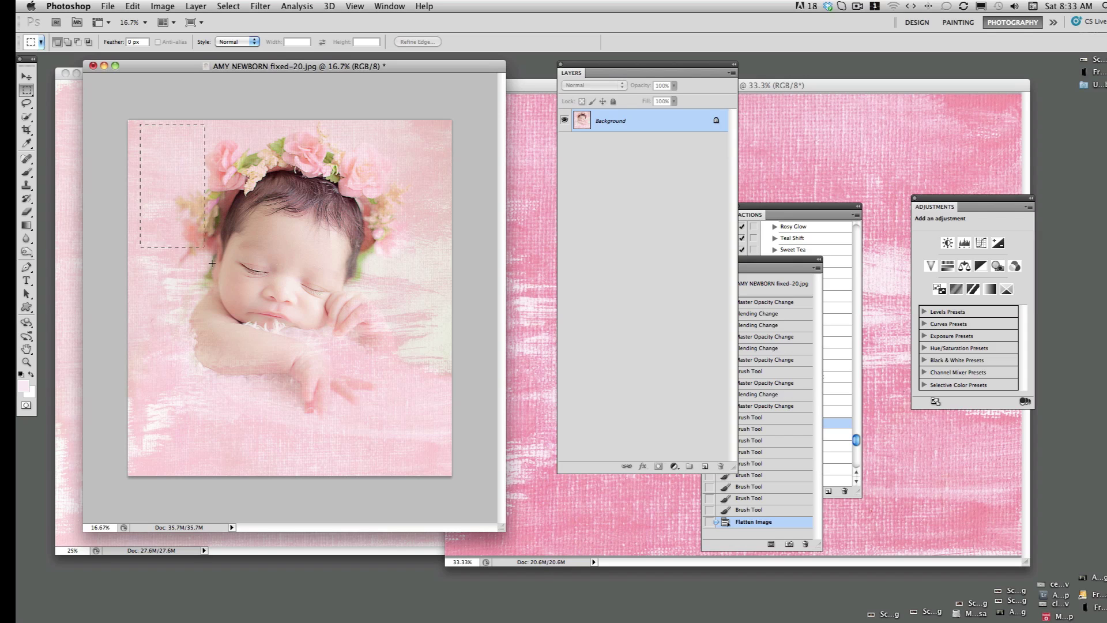
{"action": "left_click_drag", "start_coordinate": [216, 273], "coordinate": [444, 445]}
{"action": "left_click", "coordinate": [162, 7]}
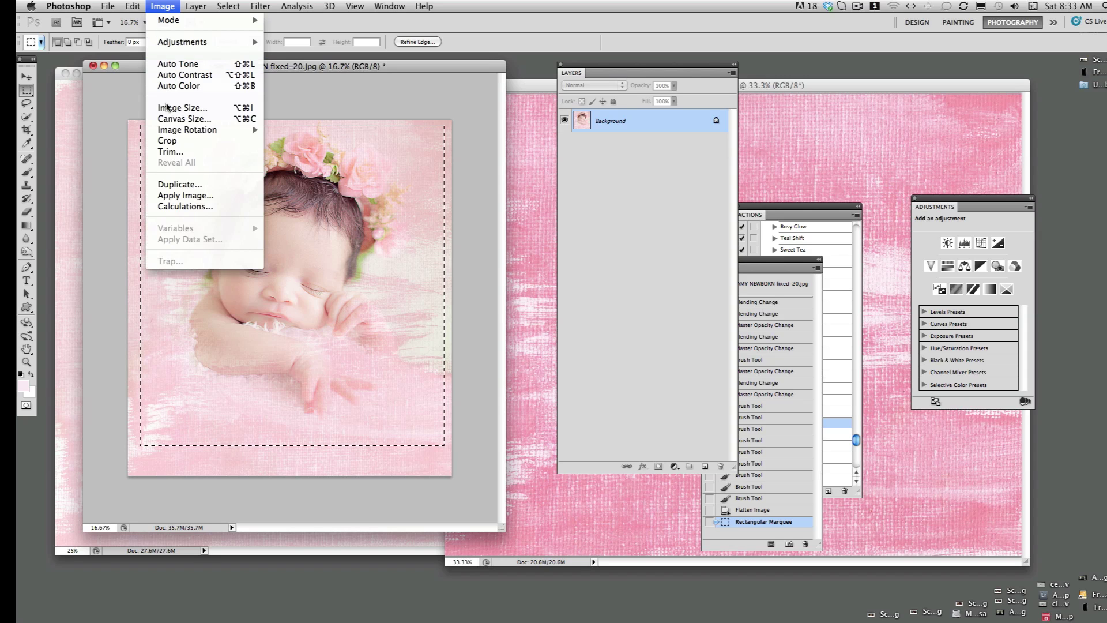
{"action": "left_click", "coordinate": [169, 141]}
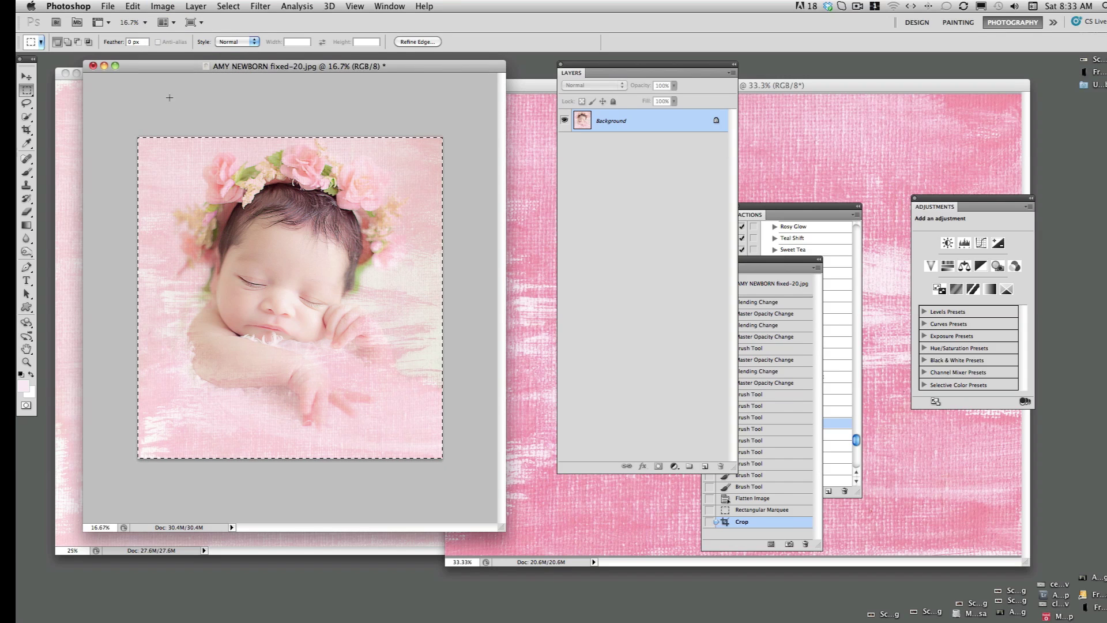
{"action": "key", "text": "super+d"}
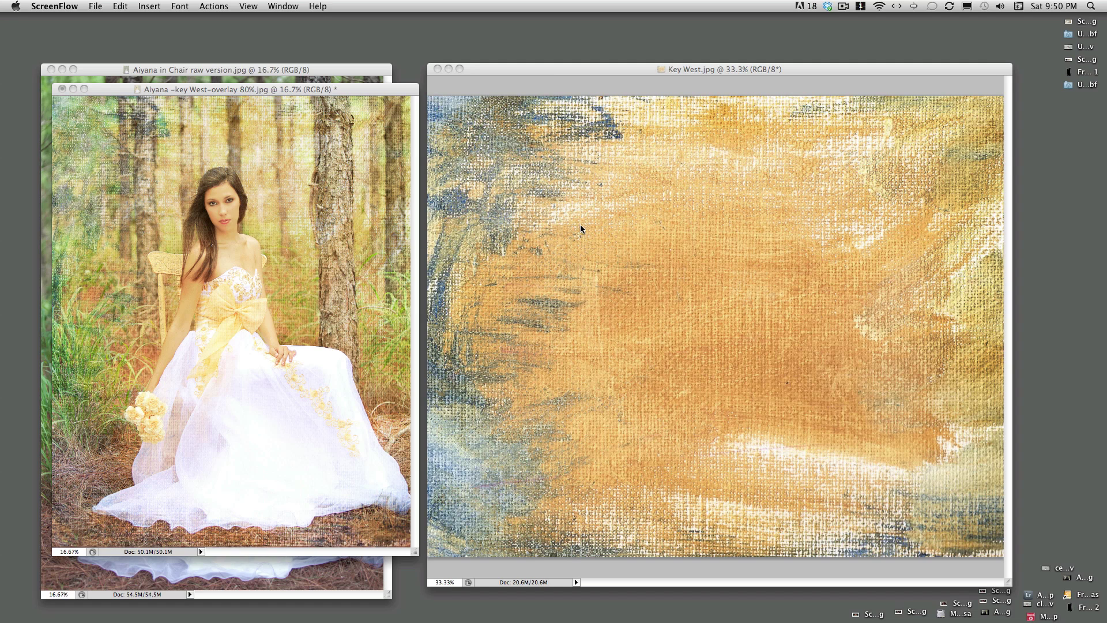
Arrange the Key West texture, overlay version and raw bride photo windows side by side
{"action": "left_click", "coordinate": [393, 86]}
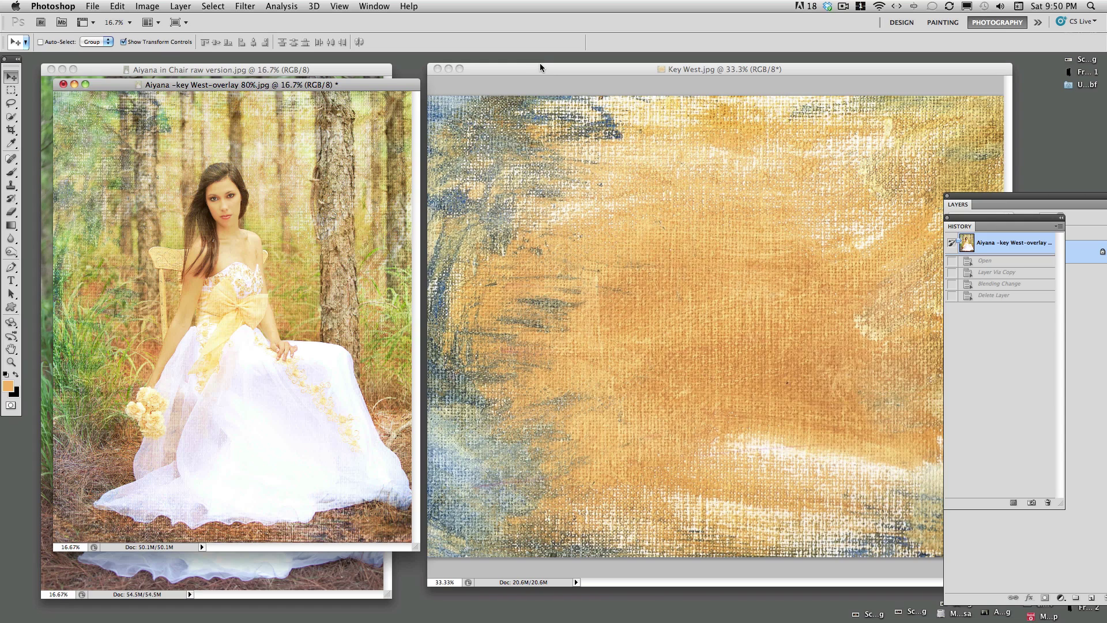
{"action": "left_click_drag", "start_coordinate": [549, 69], "coordinate": [554, 68]}
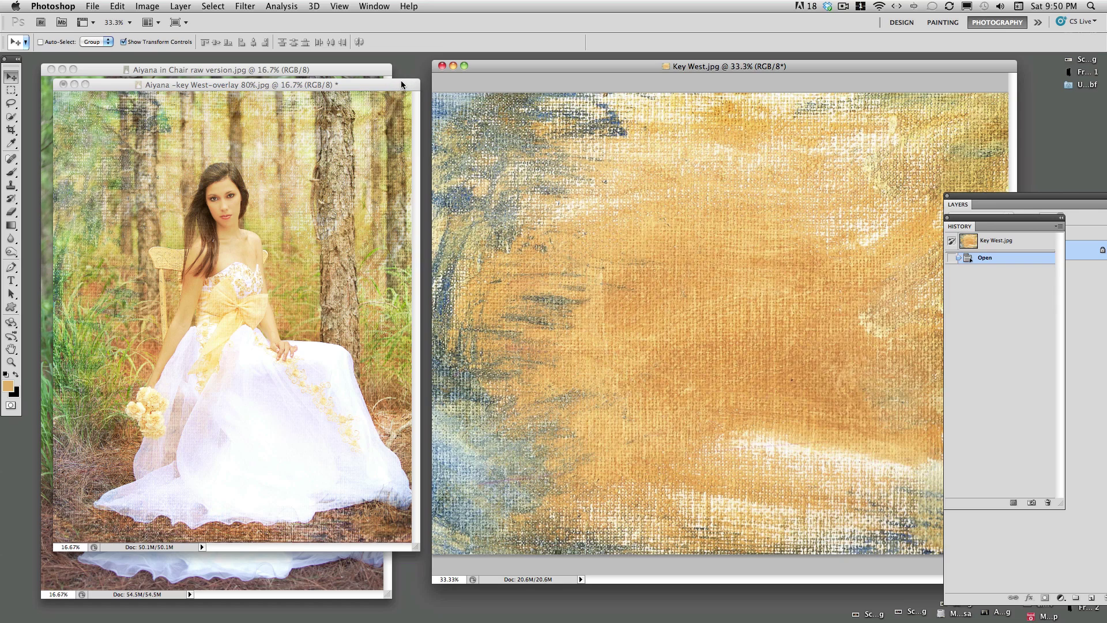
{"action": "left_click_drag", "start_coordinate": [400, 81], "coordinate": [737, 82]}
{"action": "left_click_drag", "start_coordinate": [353, 69], "coordinate": [352, 61]}
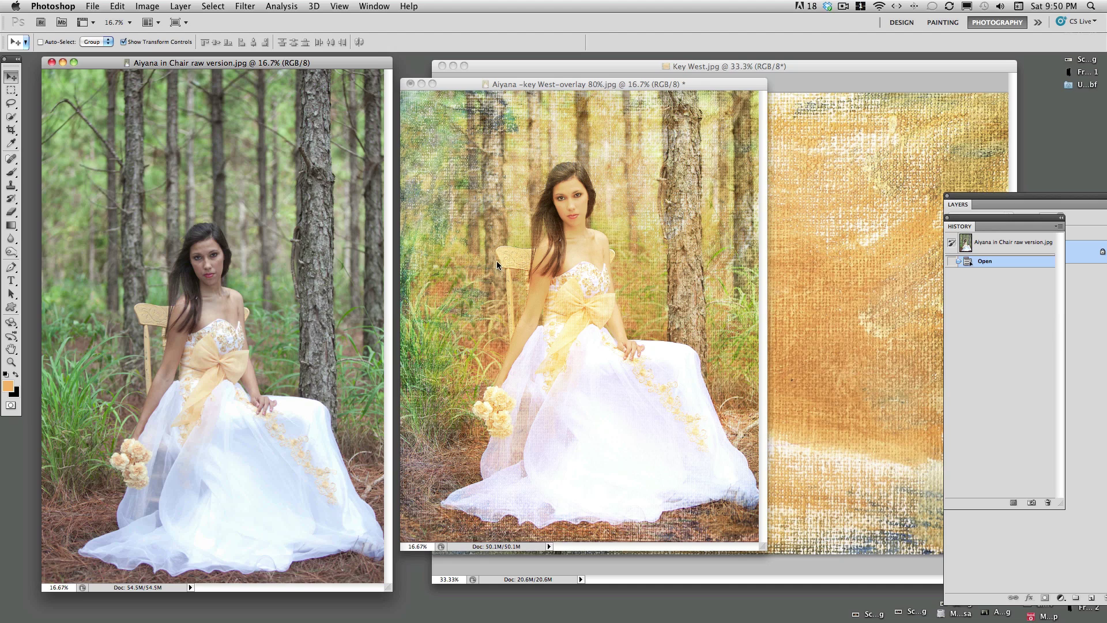
Minimize the overlay version and place Aiyana in Chair unedited-3.jpg beside the raw version
{"action": "left_click", "coordinate": [421, 83]}
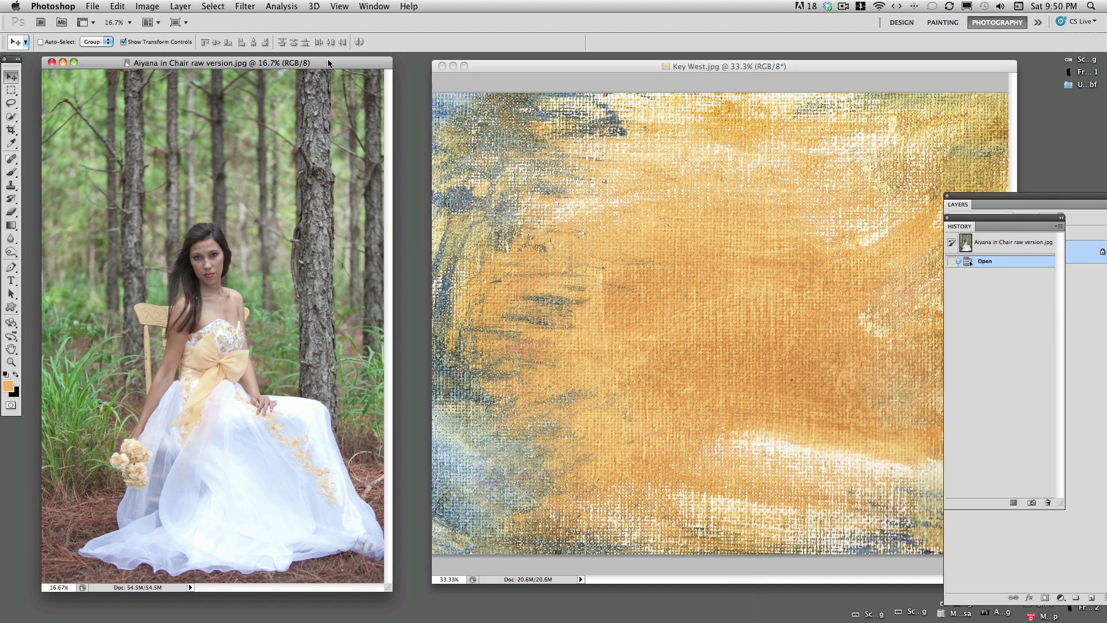
{"action": "left_click_drag", "start_coordinate": [329, 63], "coordinate": [324, 67]}
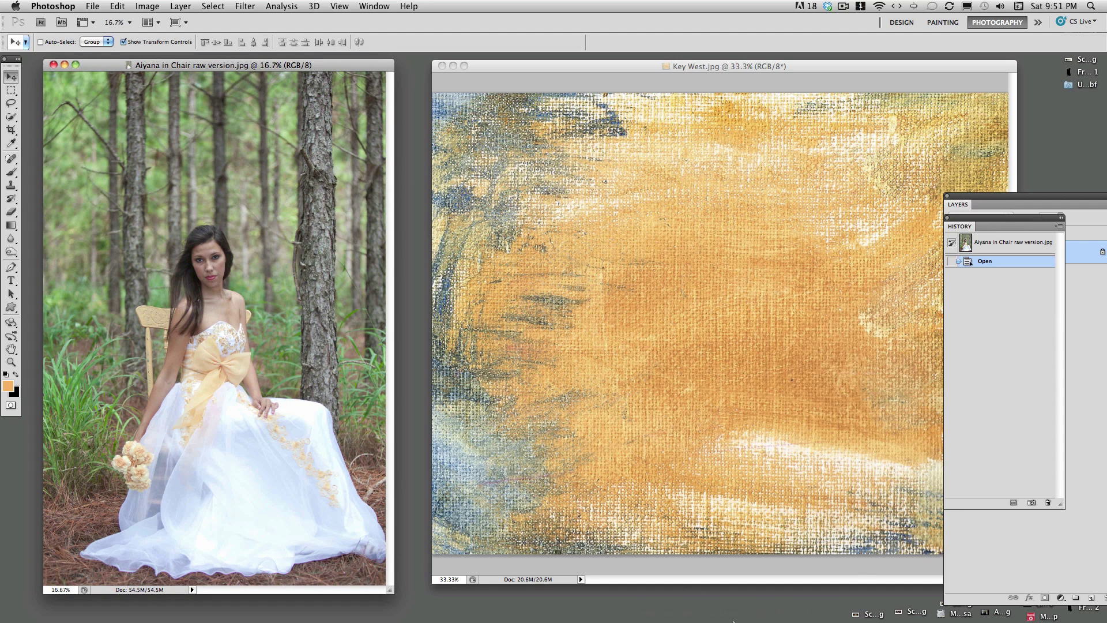
{"action": "left_click", "coordinate": [737, 586]}
{"action": "left_click_drag", "start_coordinate": [486, 71], "coordinate": [545, 67]}
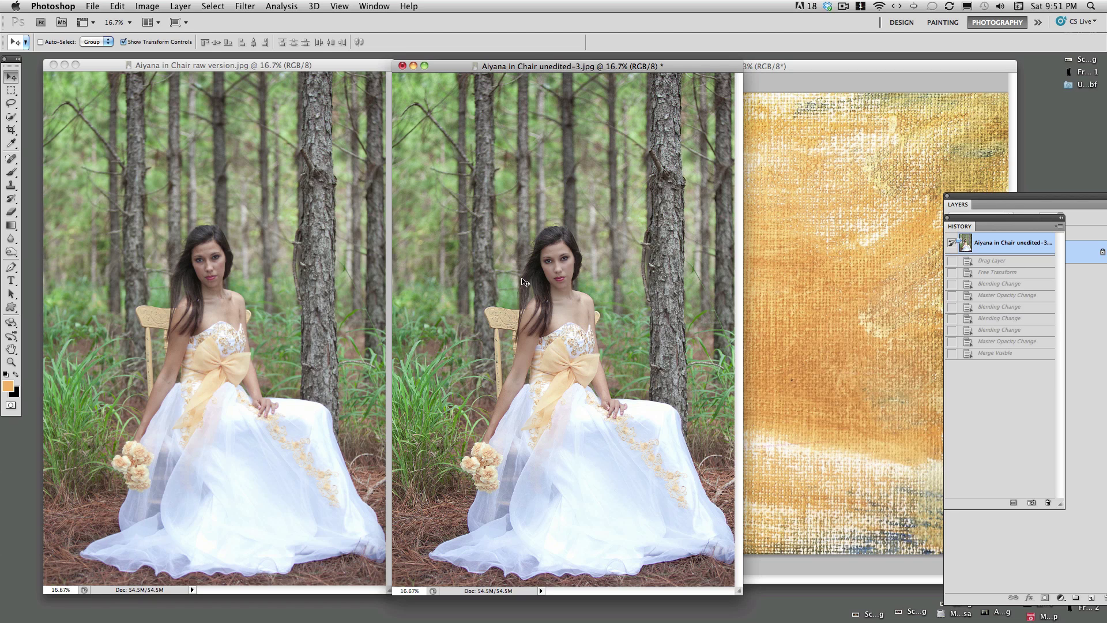
Drag the Key West texture onto the unedited bride photo as a new layer
{"action": "left_click", "coordinate": [65, 64]}
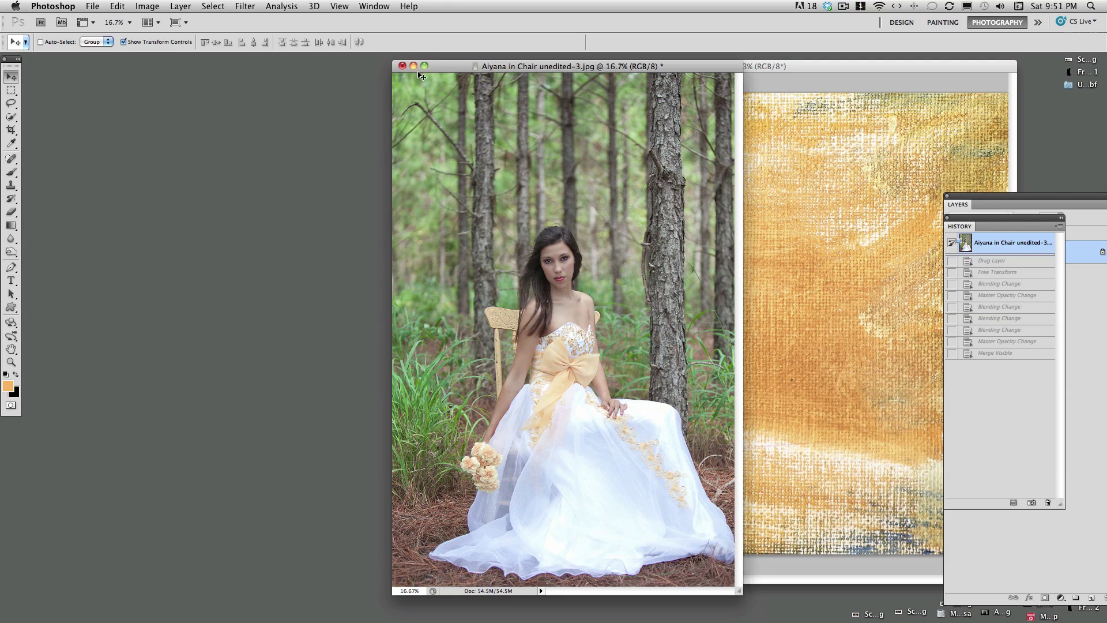
{"action": "left_click_drag", "start_coordinate": [437, 65], "coordinate": [117, 65]}
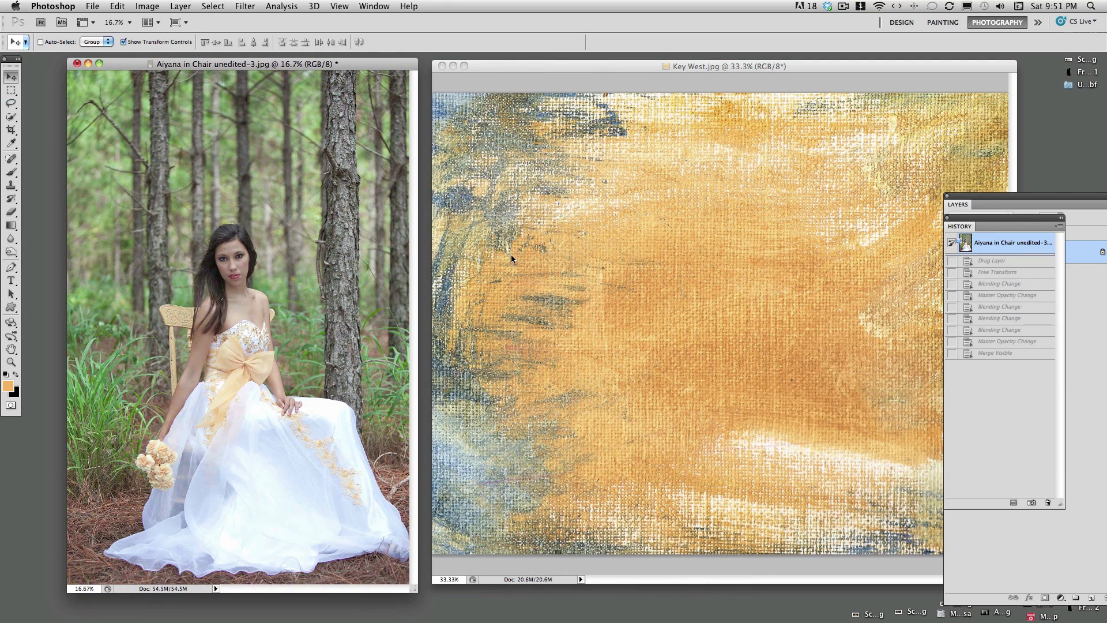
{"action": "left_click_drag", "start_coordinate": [510, 254], "coordinate": [141, 238]}
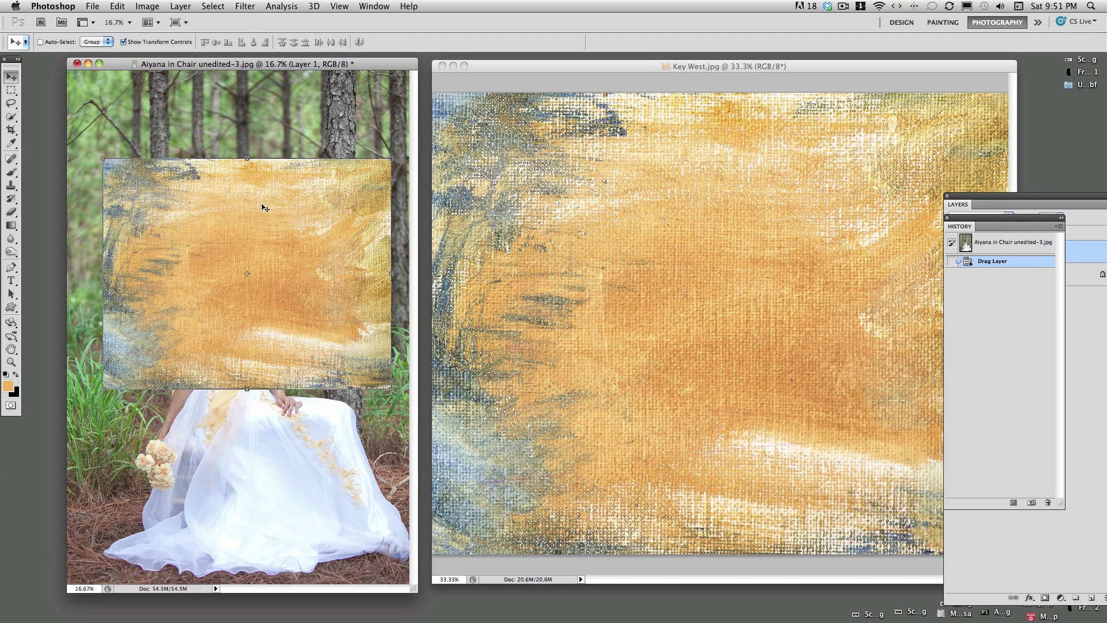
Stretch the texture to all four photo edges, apply the transform, and minimize Key West
{"action": "left_click_drag", "start_coordinate": [247, 156], "coordinate": [248, 67]}
{"action": "left_click_drag", "start_coordinate": [101, 228], "coordinate": [67, 228]}
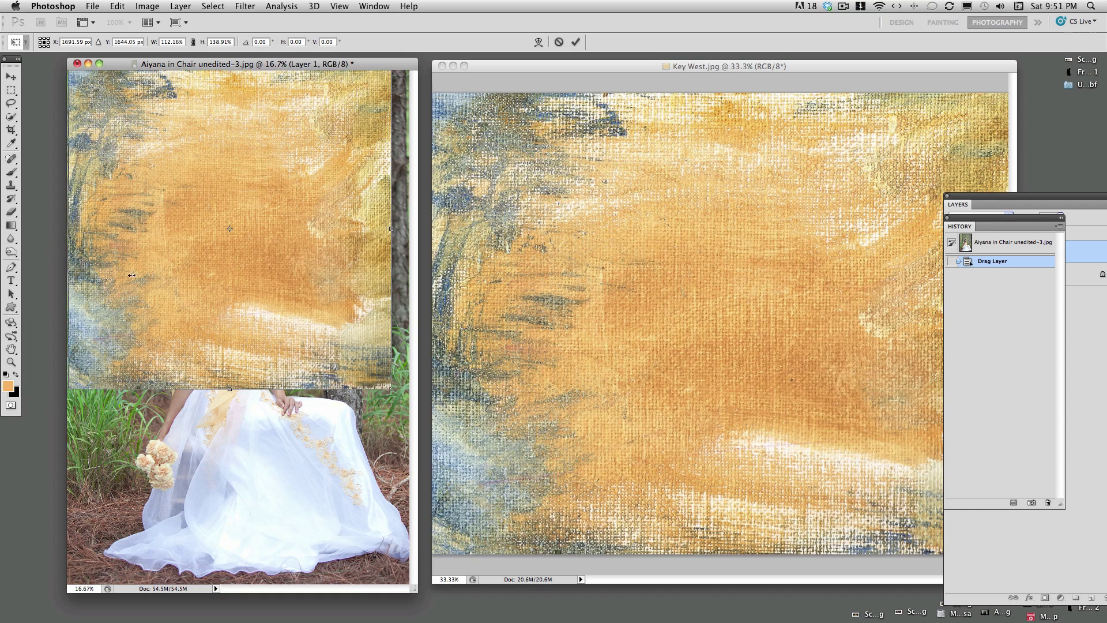
{"action": "left_click_drag", "start_coordinate": [228, 392], "coordinate": [228, 582]}
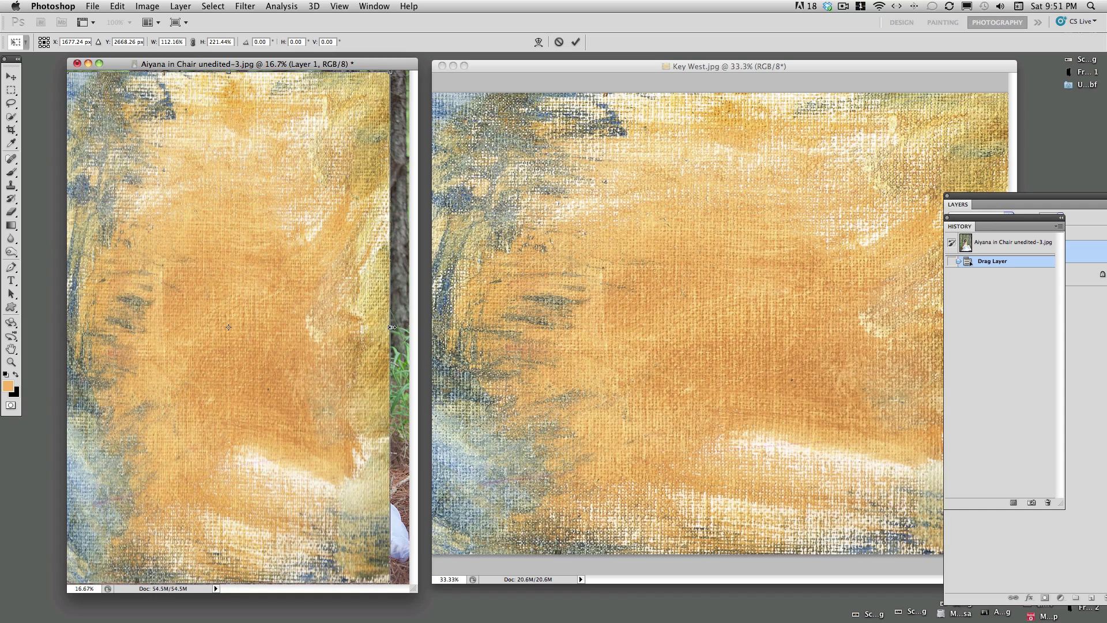
{"action": "left_click_drag", "start_coordinate": [395, 327], "coordinate": [415, 327]}
{"action": "left_click_drag", "start_coordinate": [244, 71], "coordinate": [244, 65]}
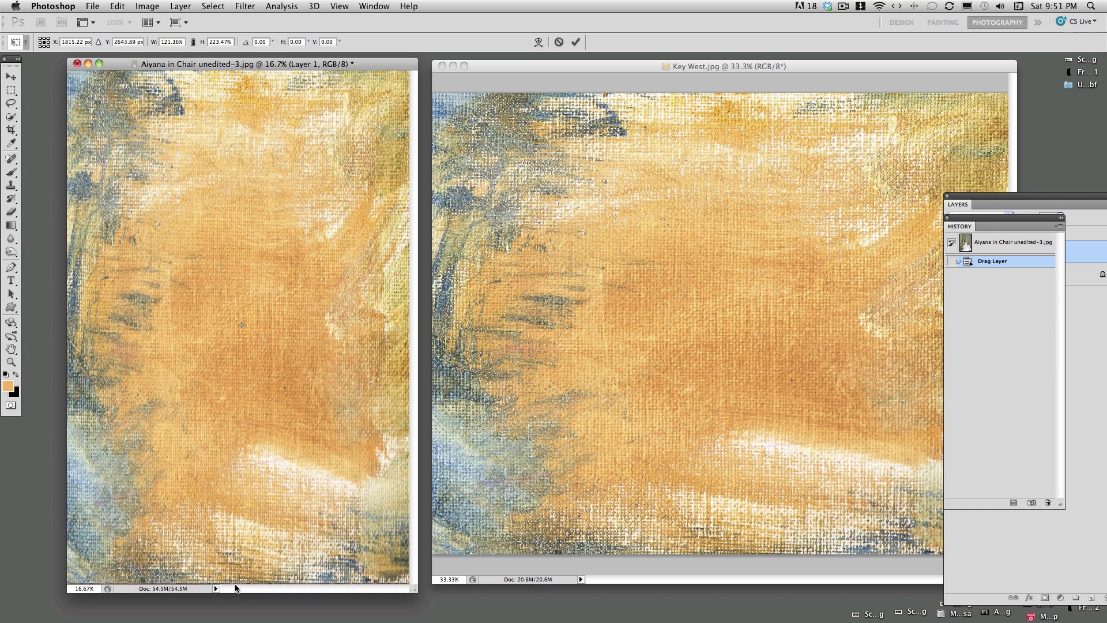
{"action": "left_click_drag", "start_coordinate": [414, 590], "coordinate": [426, 604]}
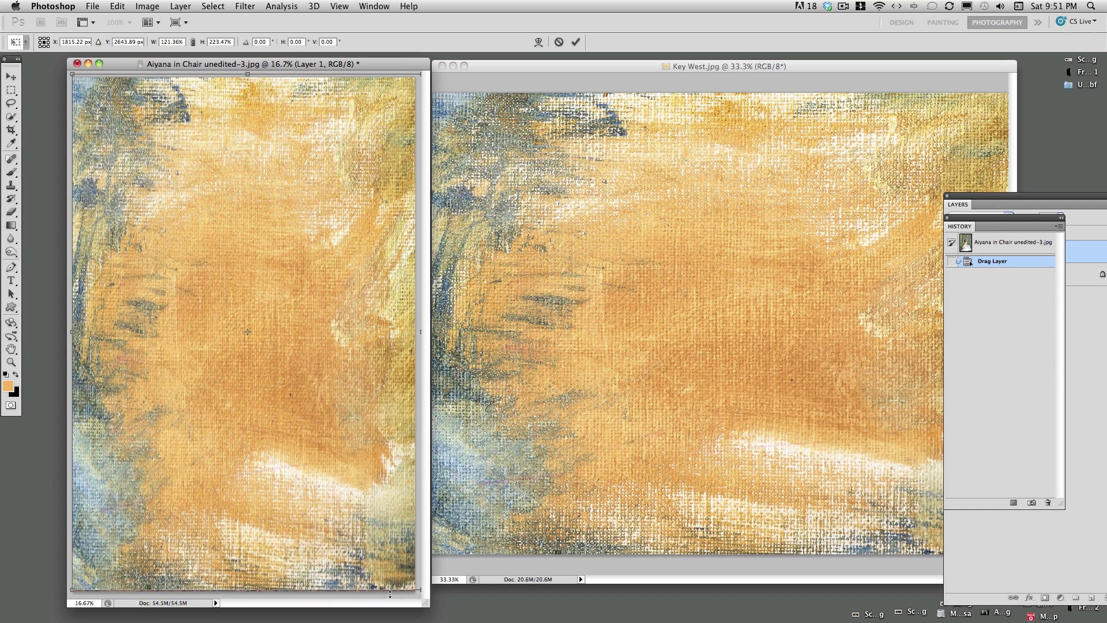
{"action": "left_click_drag", "start_coordinate": [249, 588], "coordinate": [250, 593]}
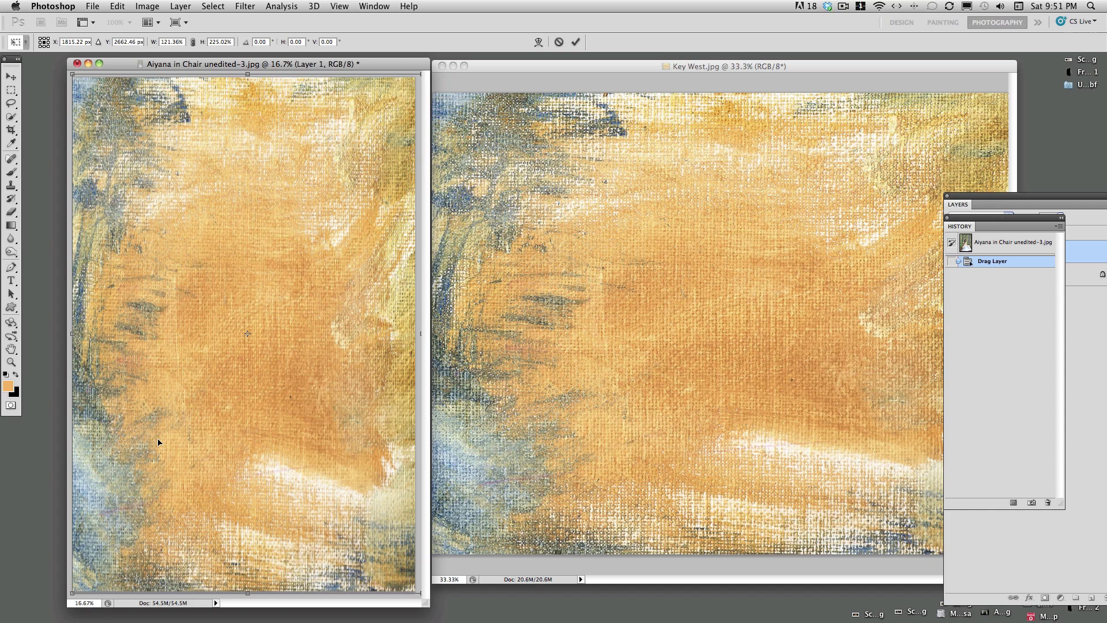
{"action": "key", "text": "Return"}
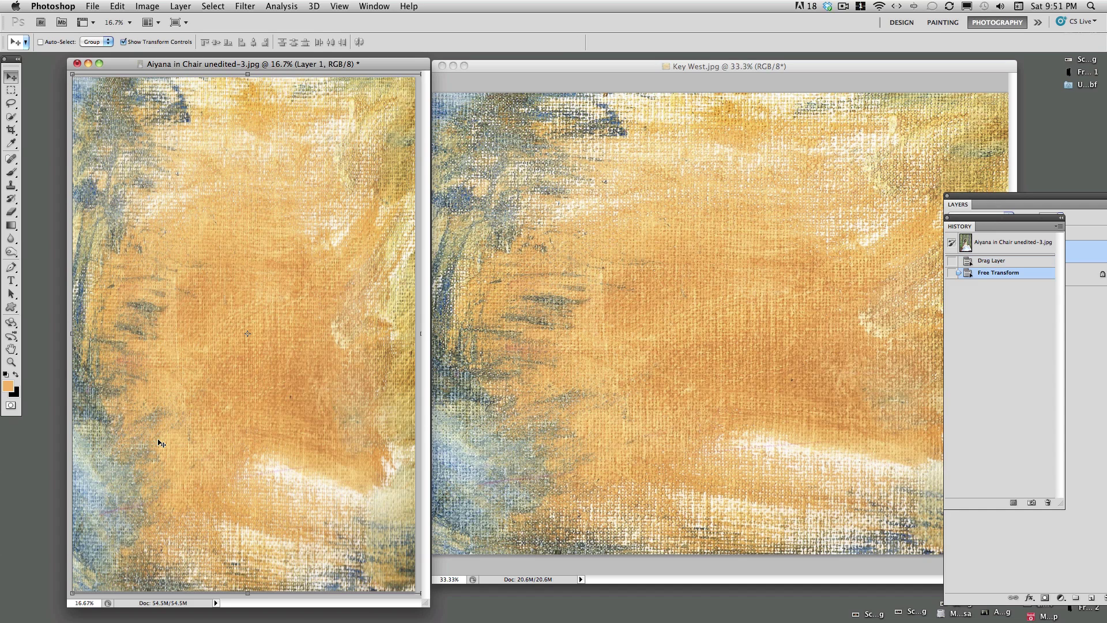
{"action": "left_click", "coordinate": [485, 64]}
{"action": "double_click", "coordinate": [462, 69]}
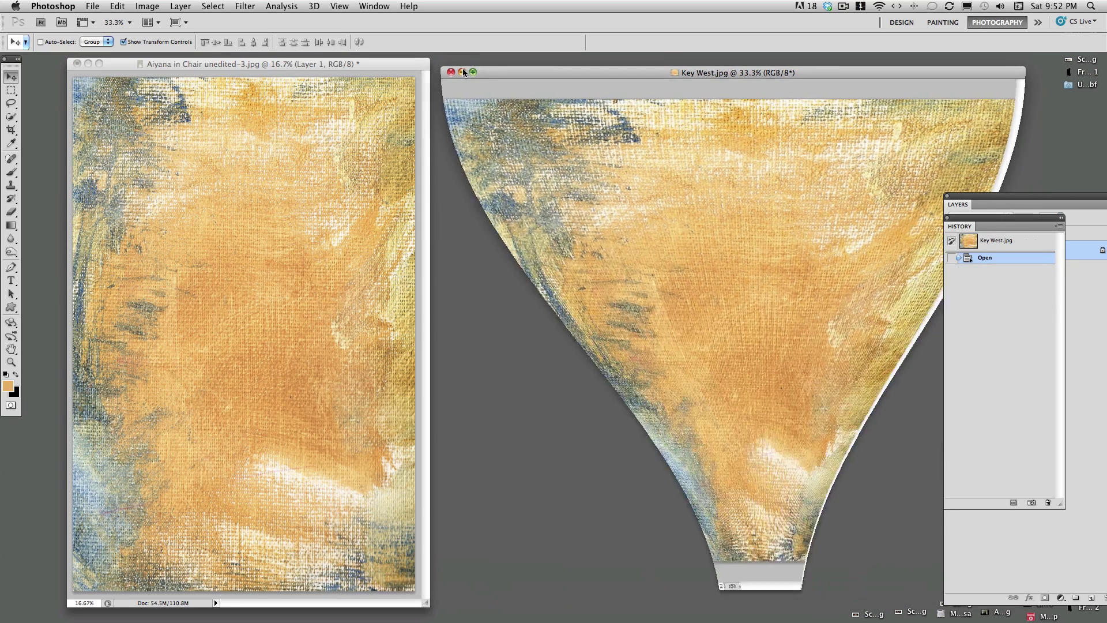
Try the texture layer in Overlay at 72%, then in Hard Light at 50%
{"action": "left_click_drag", "start_coordinate": [959, 197], "coordinate": [472, 83]}
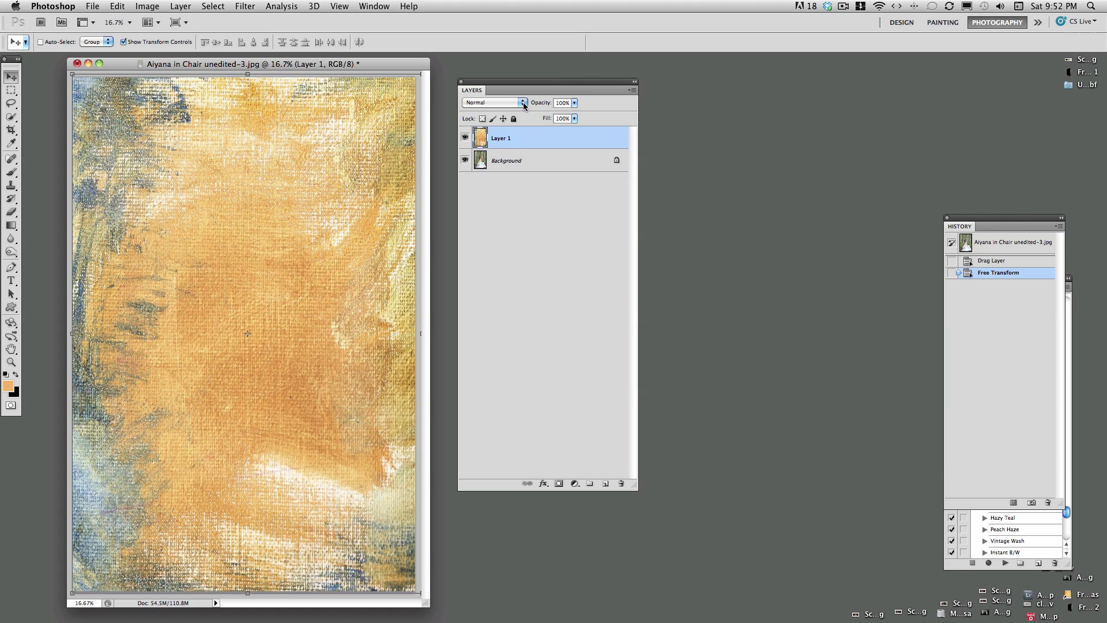
{"action": "left_click", "coordinate": [524, 103]}
{"action": "left_click", "coordinate": [486, 215]}
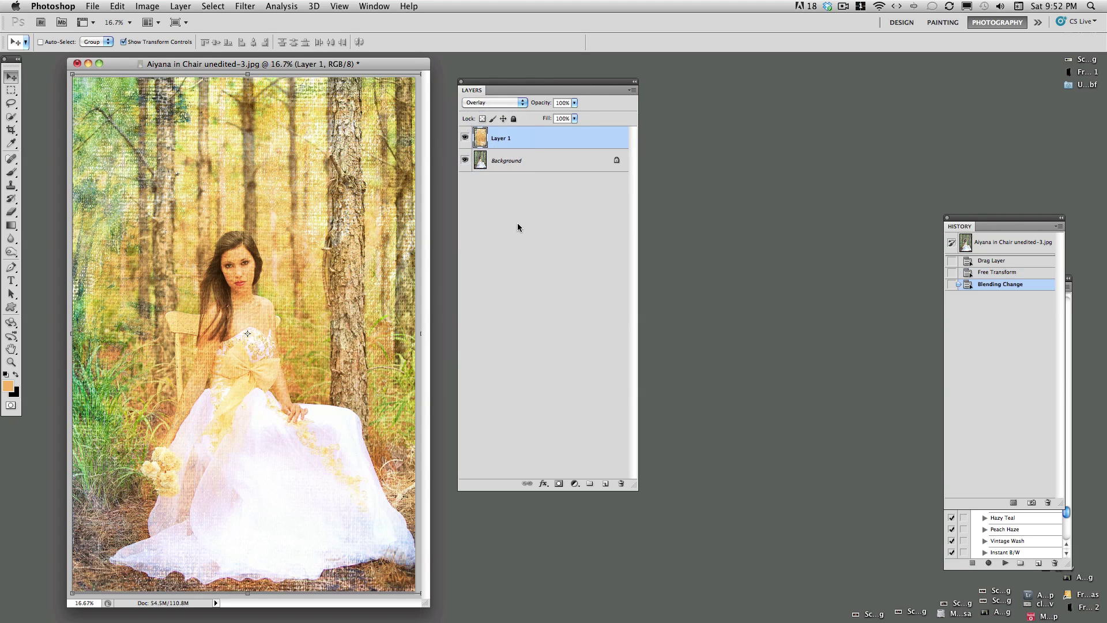
{"action": "left_click", "coordinate": [575, 104]}
{"action": "left_click_drag", "start_coordinate": [569, 115], "coordinate": [560, 115]}
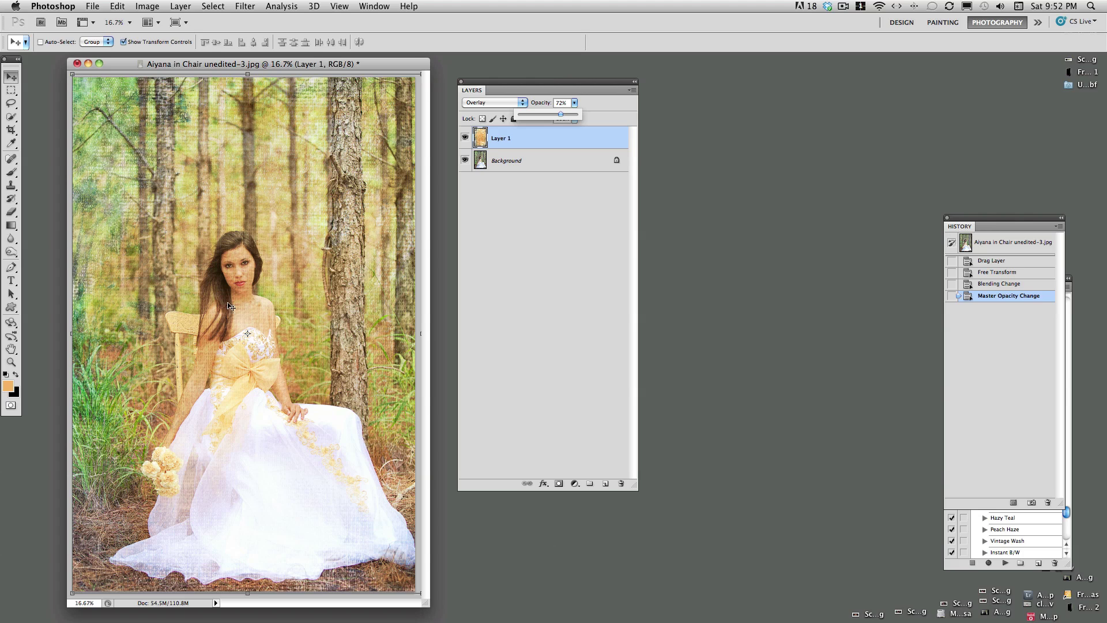
{"action": "left_click", "coordinate": [522, 103]}
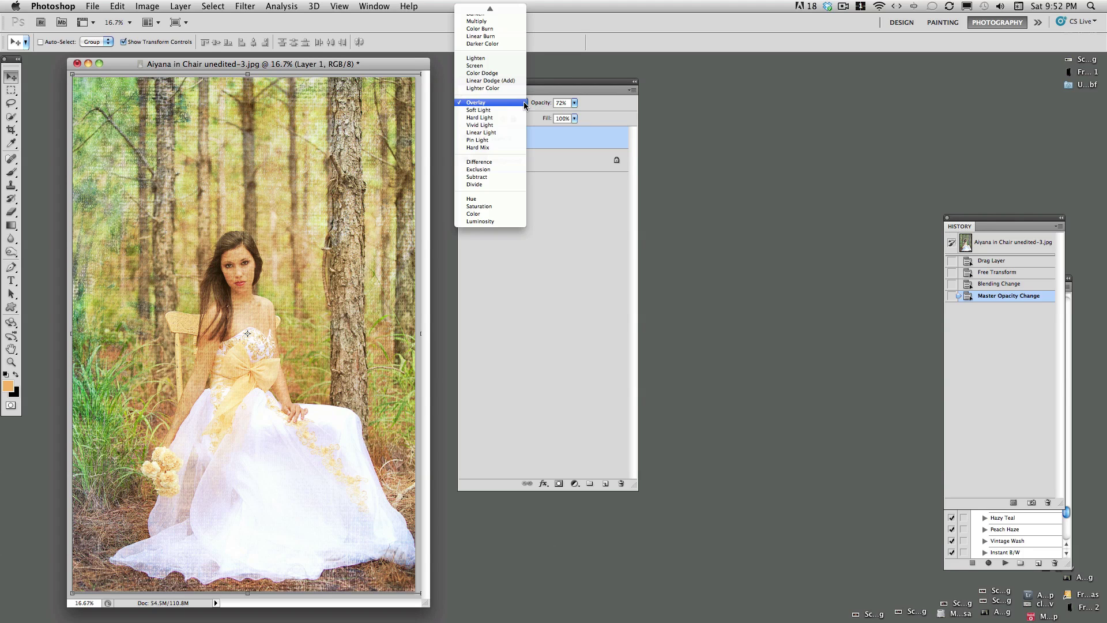
{"action": "left_click", "coordinate": [480, 117]}
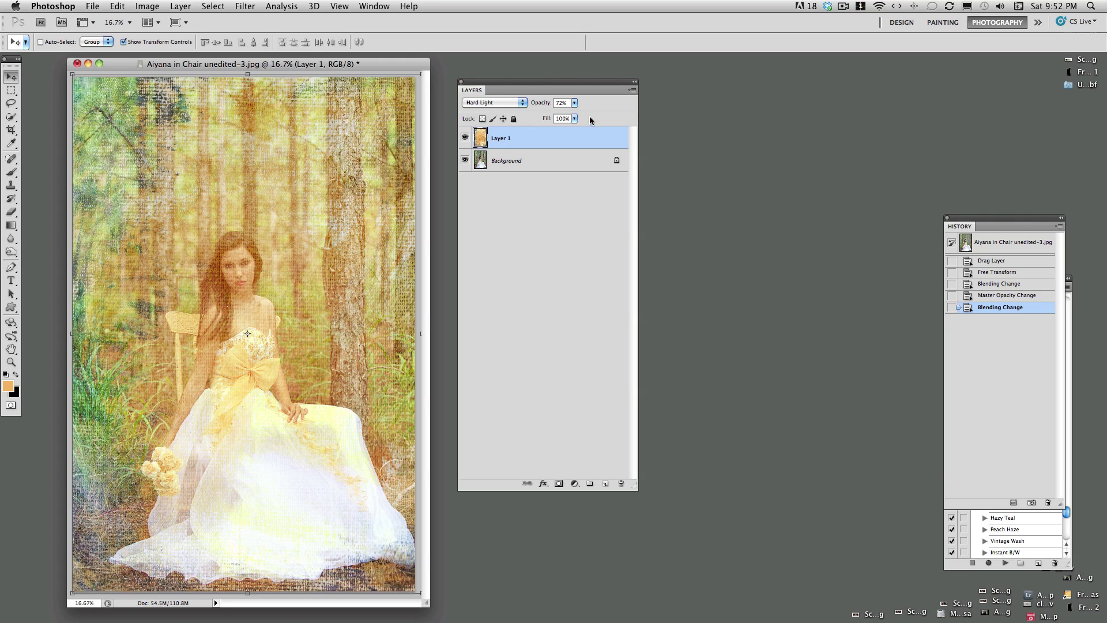
{"action": "left_click", "coordinate": [575, 105]}
{"action": "left_click_drag", "start_coordinate": [572, 113], "coordinate": [564, 114]}
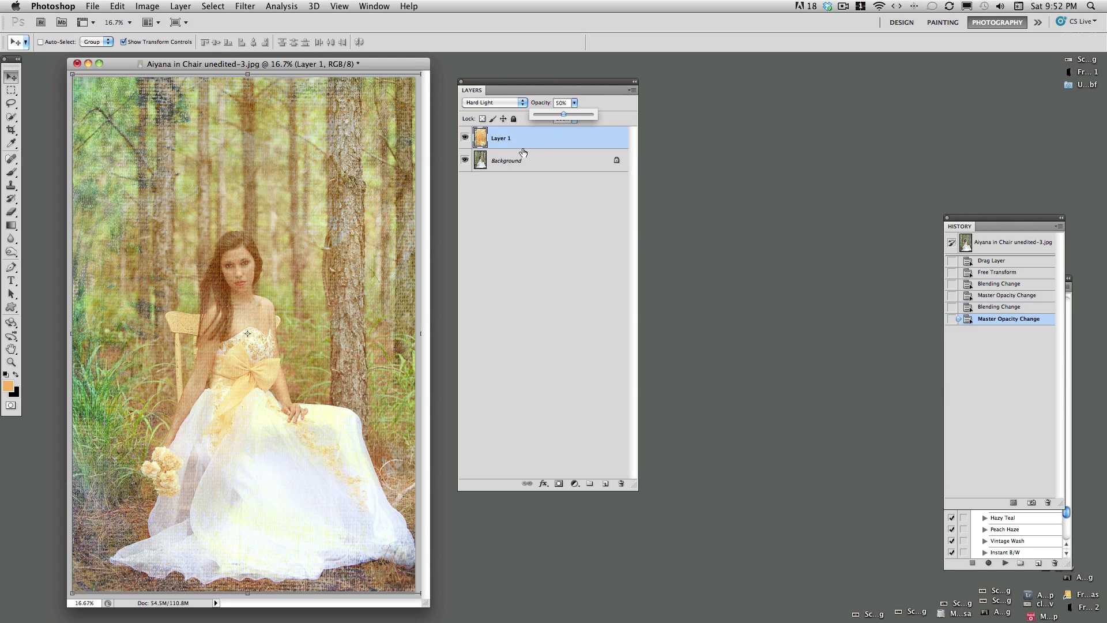
Try Multiply, then settle on Overlay at about 54% opacity
{"action": "left_click", "coordinate": [522, 103]}
{"action": "mouse_move", "coordinate": [487, 10]}
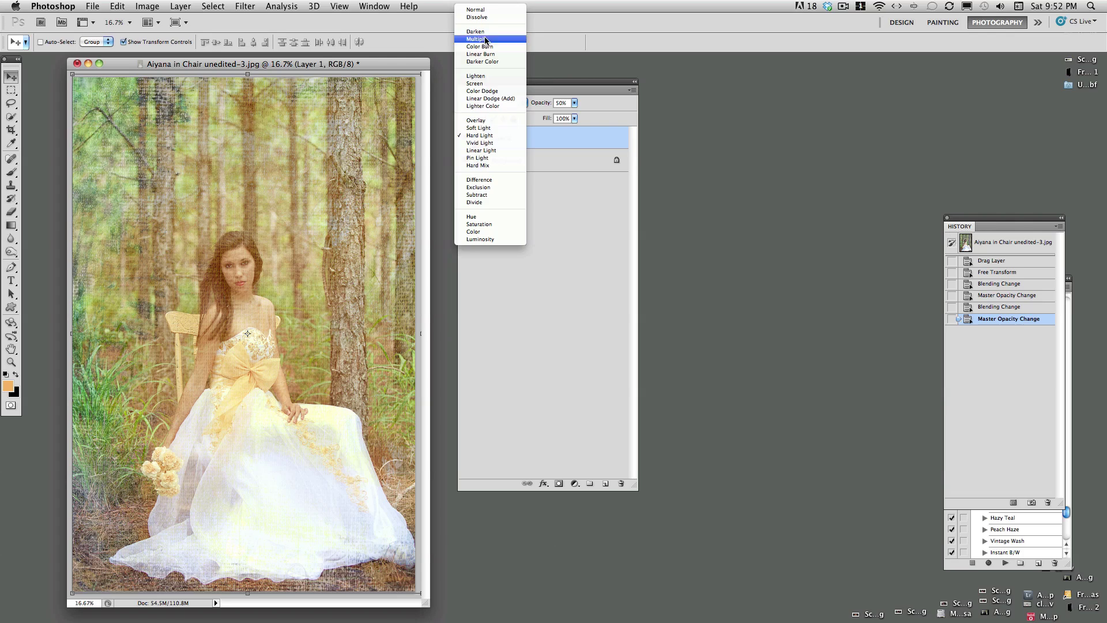
{"action": "left_click", "coordinate": [484, 40]}
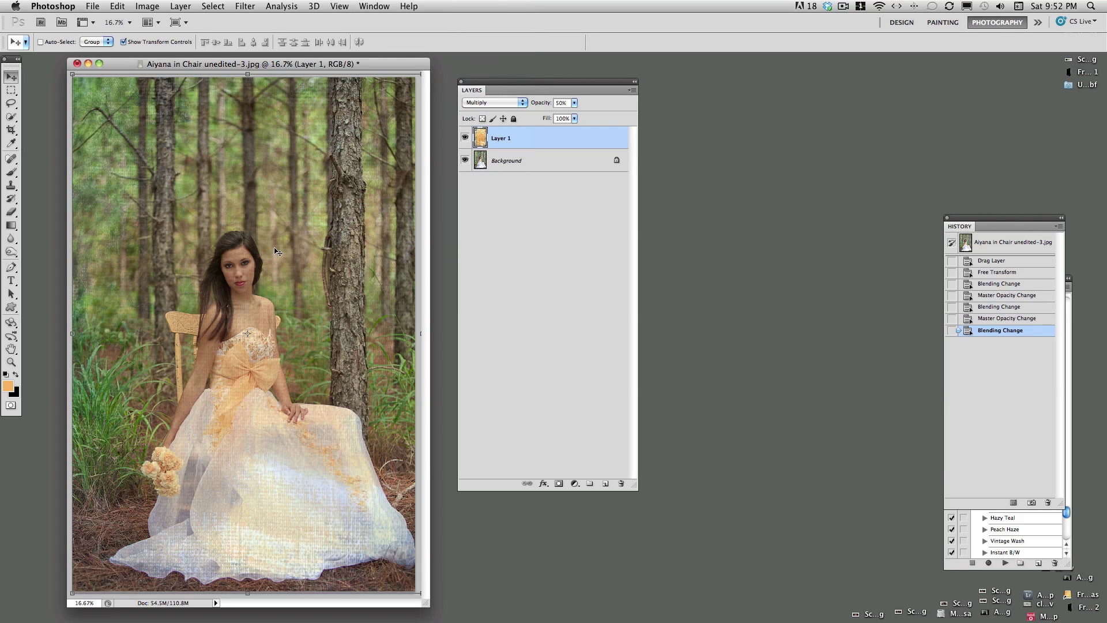
{"action": "left_click", "coordinate": [521, 103]}
{"action": "left_click", "coordinate": [490, 184]}
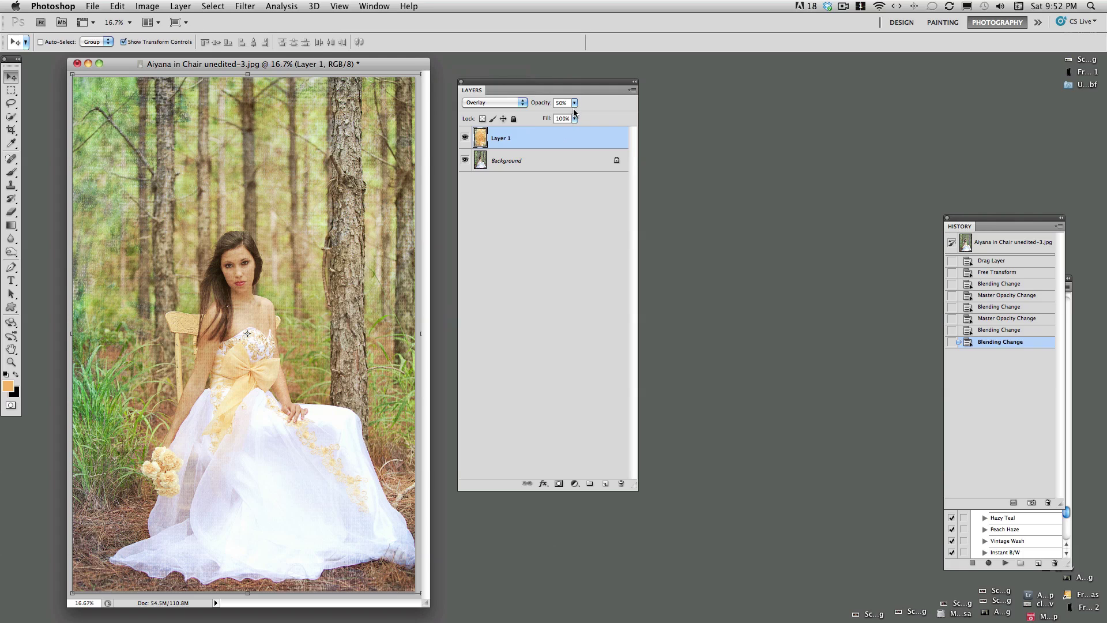
{"action": "left_click", "coordinate": [574, 102]}
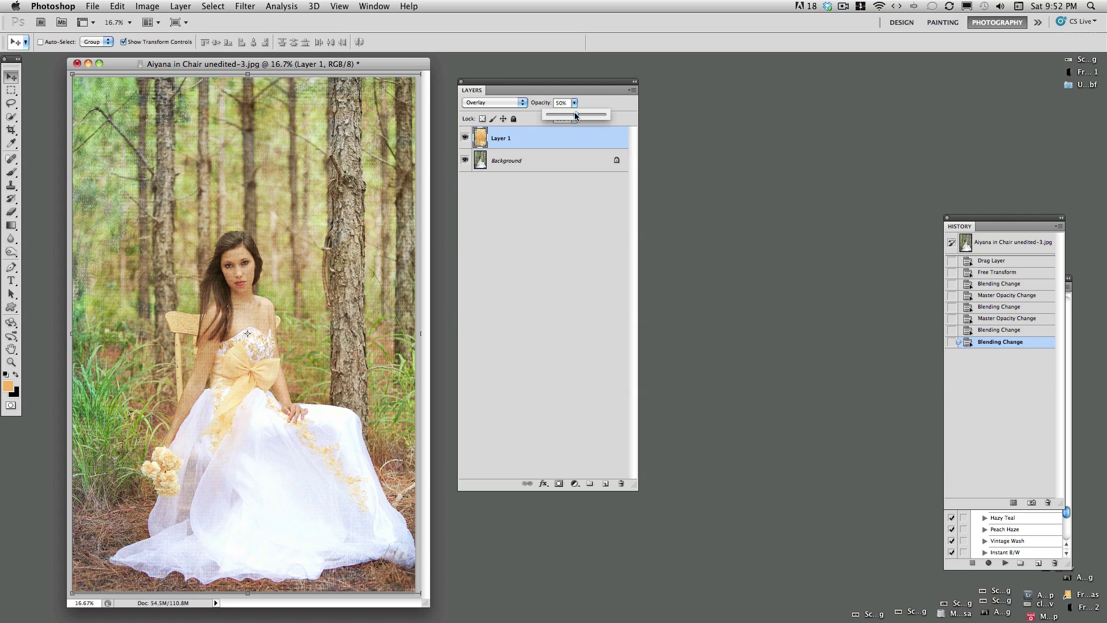
{"action": "left_click_drag", "start_coordinate": [578, 112], "coordinate": [577, 111]}
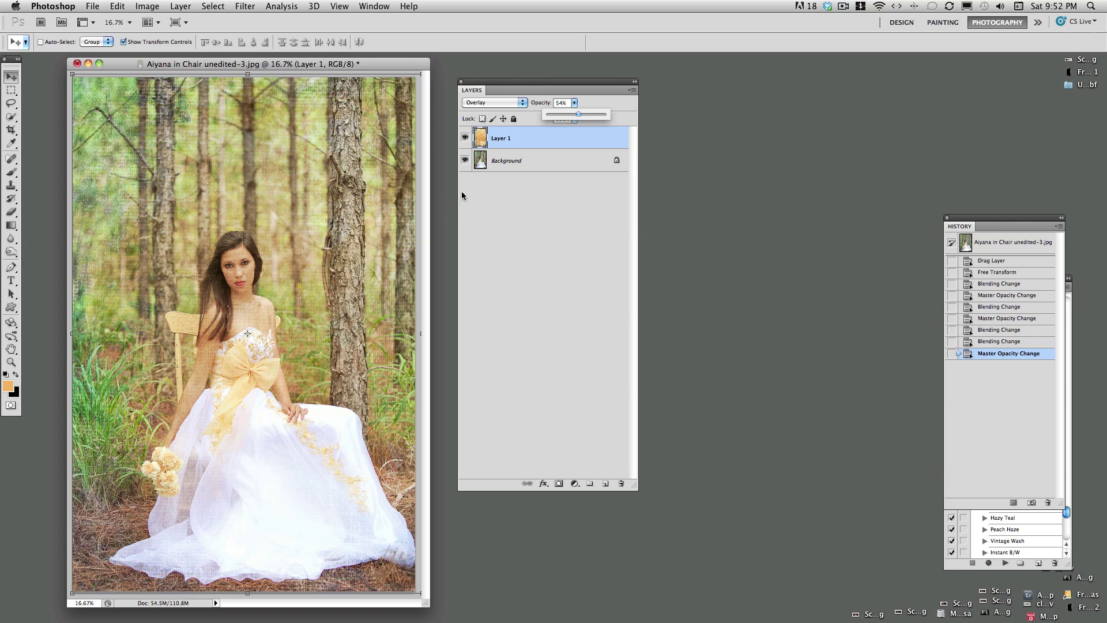
Zoom to 25% and return Layer 1 to Normal blending at 100% opacity
{"action": "key", "text": "super+equal"}
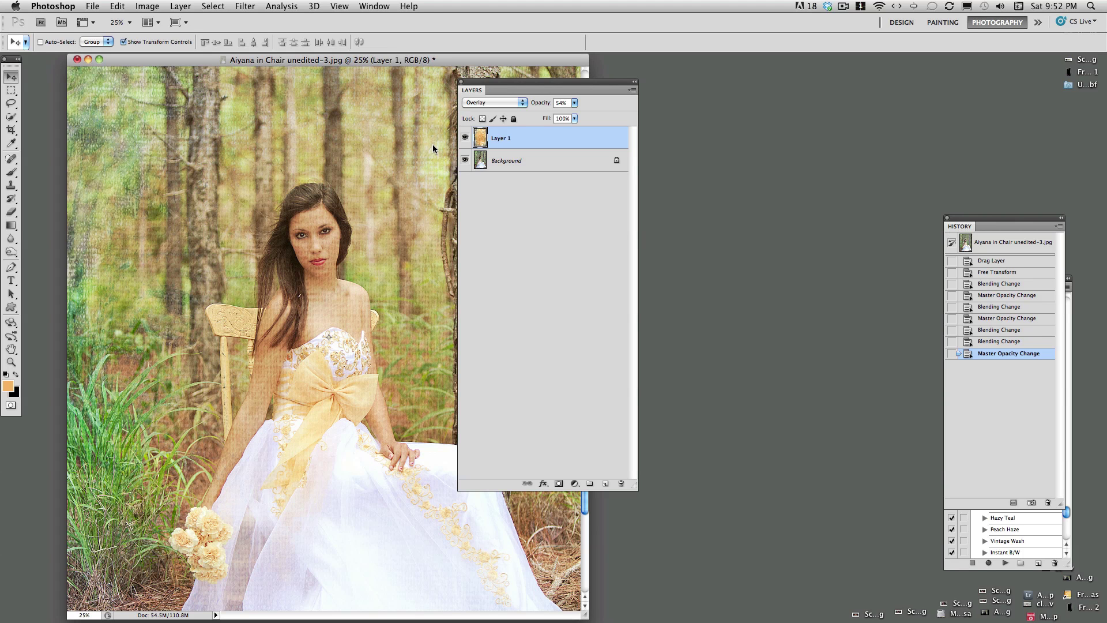
{"action": "left_click_drag", "start_coordinate": [480, 92], "coordinate": [627, 84]}
{"action": "left_click", "coordinate": [669, 91]}
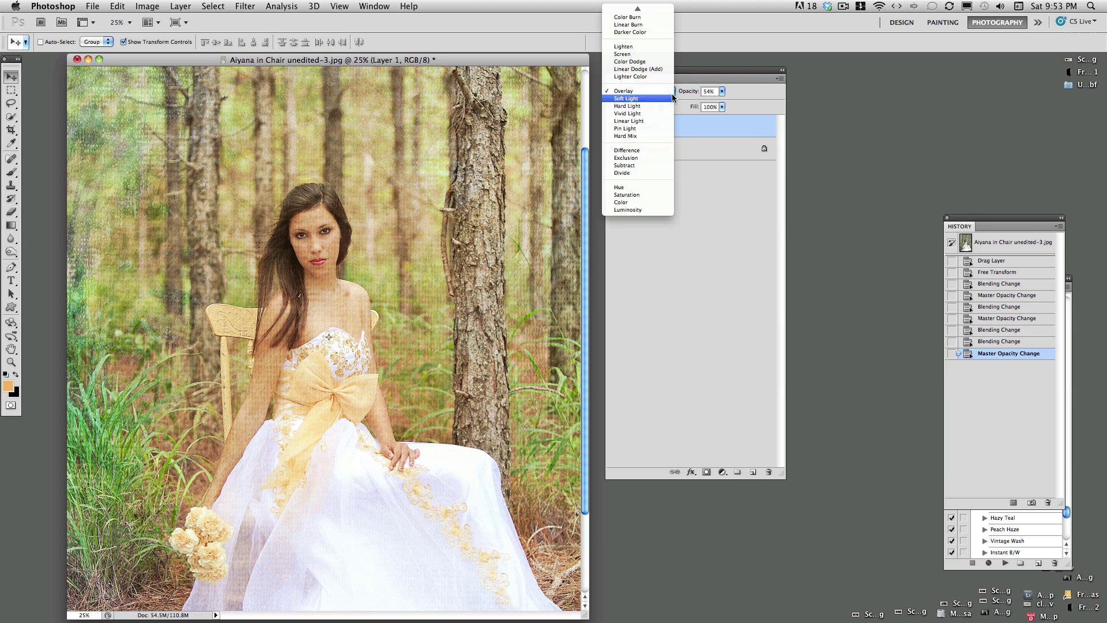
{"action": "left_click", "coordinate": [638, 11]}
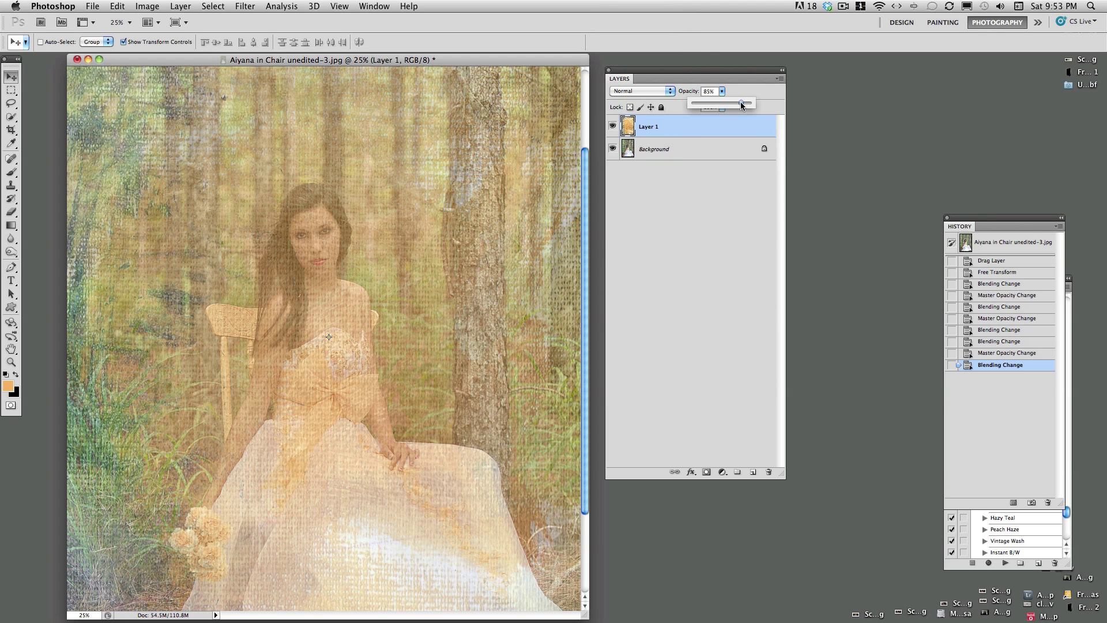
{"action": "left_click_drag", "start_coordinate": [742, 103], "coordinate": [744, 102]}
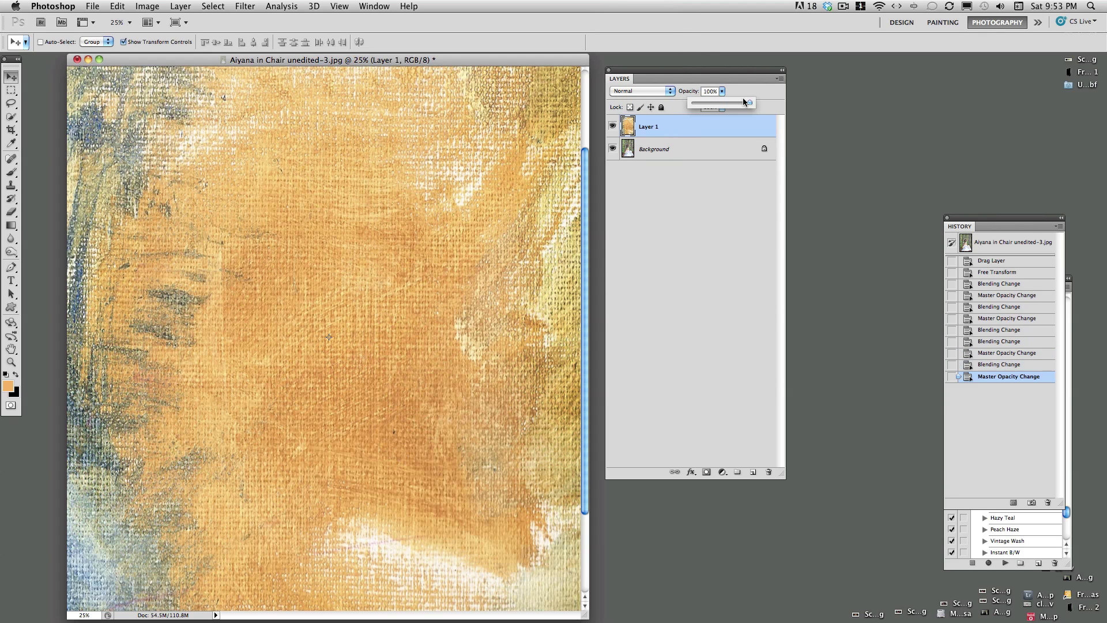
Sample a darker orange from the texture as the foreground colour
{"action": "left_click", "coordinate": [8, 387]}
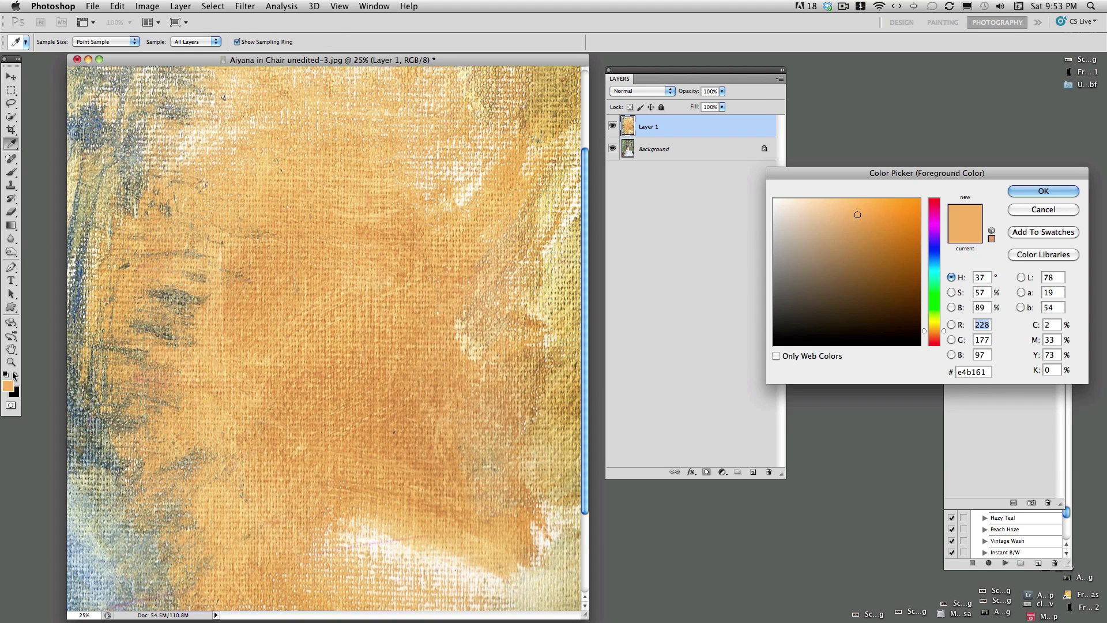
{"action": "left_click", "coordinate": [331, 231]}
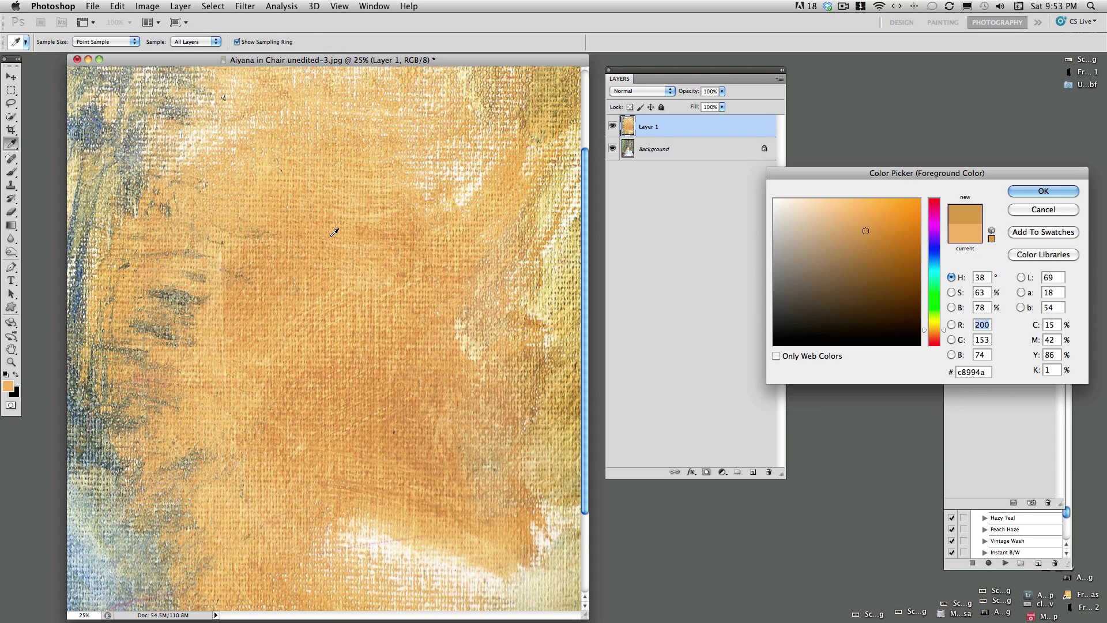
{"action": "left_click", "coordinate": [1019, 193]}
Set Layer 1 back to Overlay at 54% opacity
{"action": "key", "text": "v"}
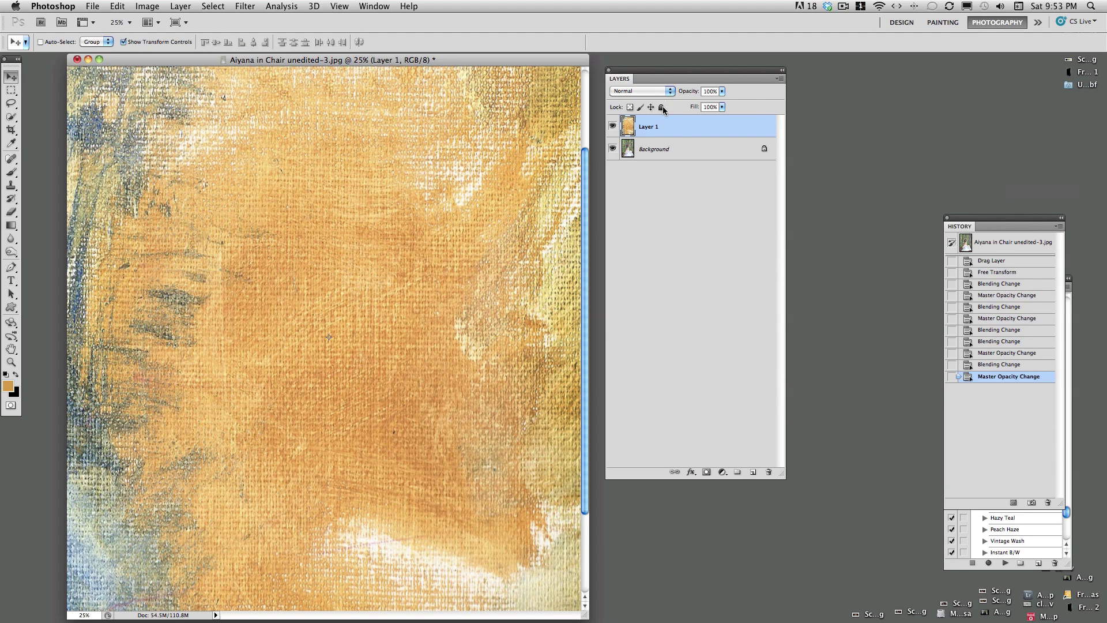
{"action": "left_click", "coordinate": [671, 90]}
{"action": "left_click", "coordinate": [625, 201]}
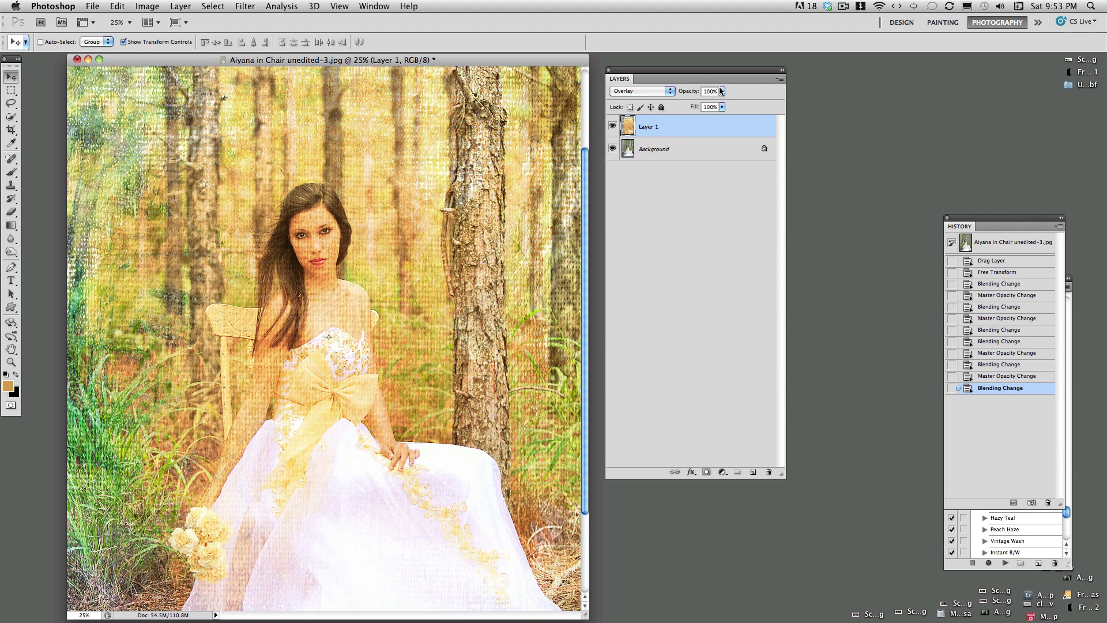
{"action": "left_click", "coordinate": [721, 91]}
{"action": "left_click_drag", "start_coordinate": [722, 103], "coordinate": [698, 110]}
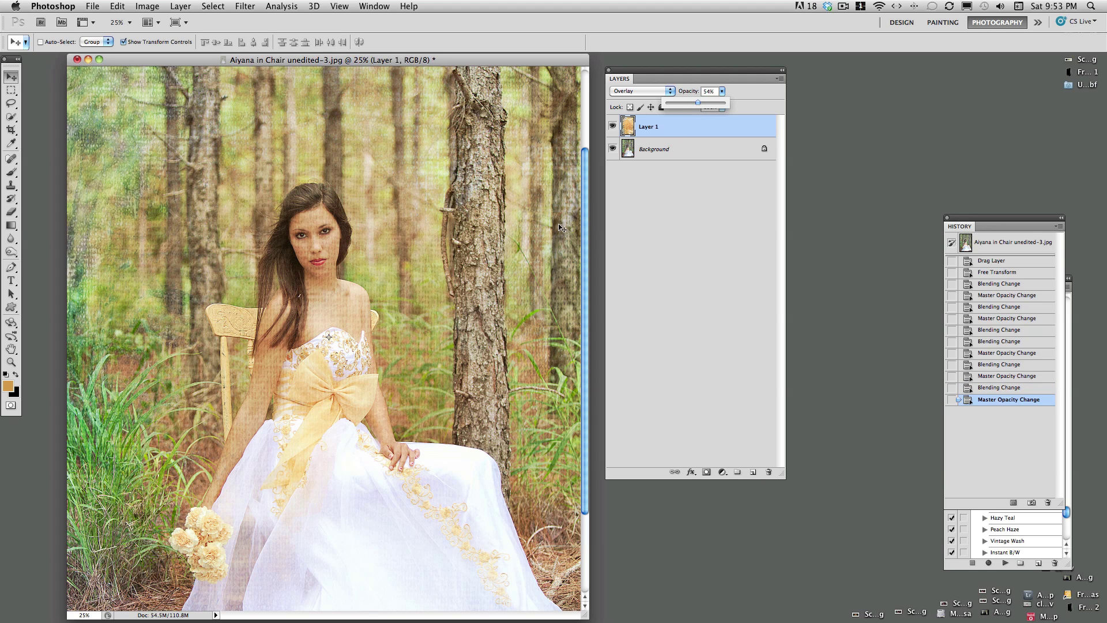
With the Brush, paint orange over the bride's face, shoulders, hair, chest, neck and hands
{"action": "key", "text": "b"}
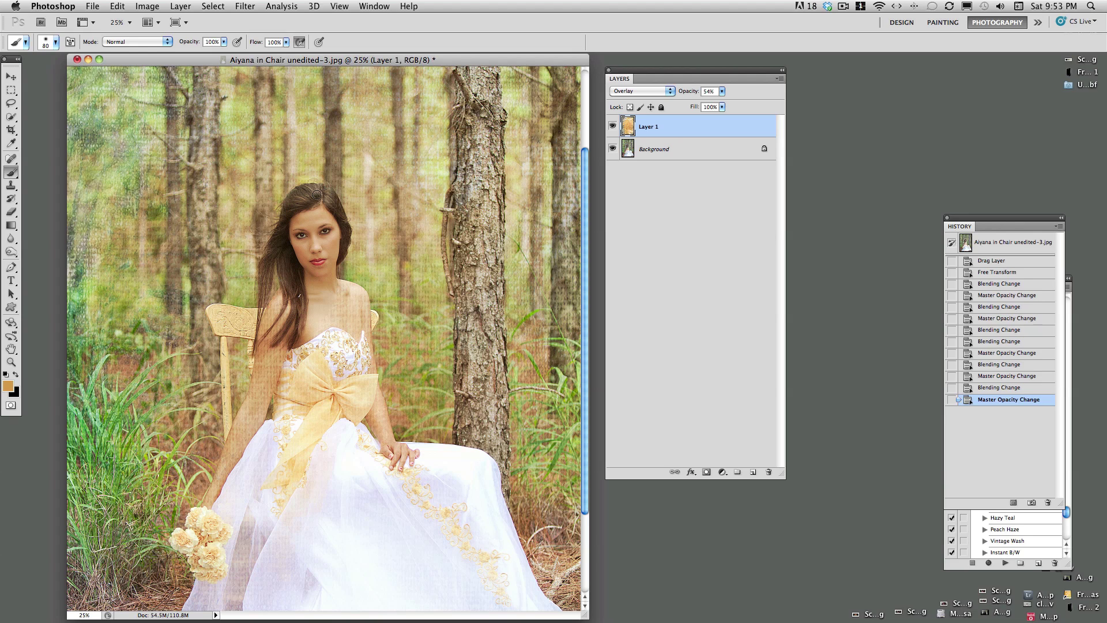
{"action": "left_click", "coordinate": [340, 242]}
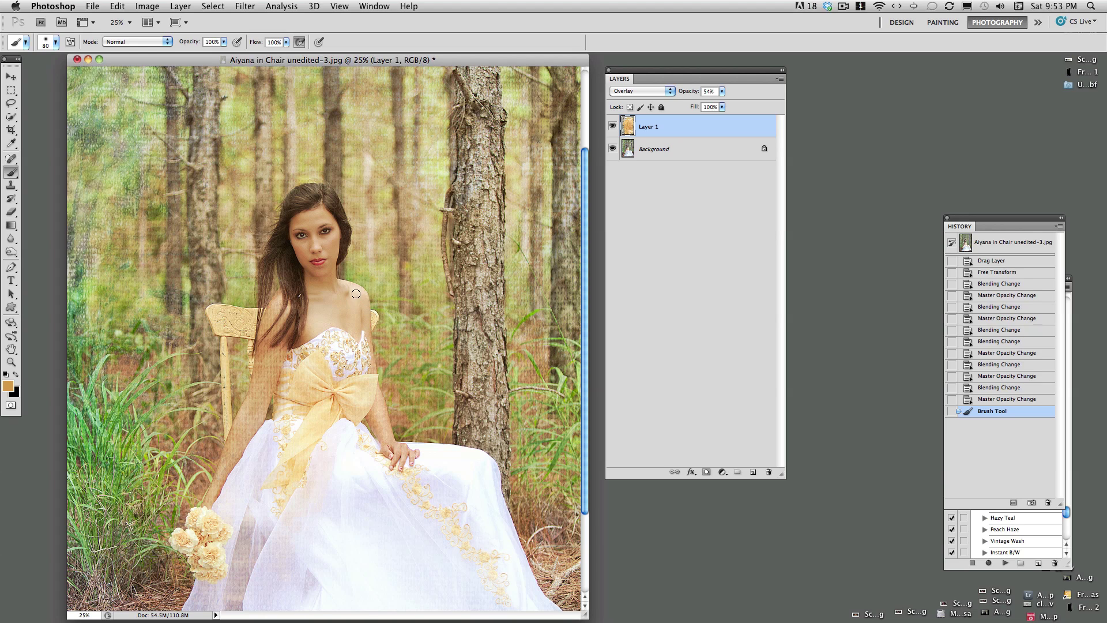
{"action": "left_click", "coordinate": [369, 331]}
{"action": "left_click", "coordinate": [372, 363]}
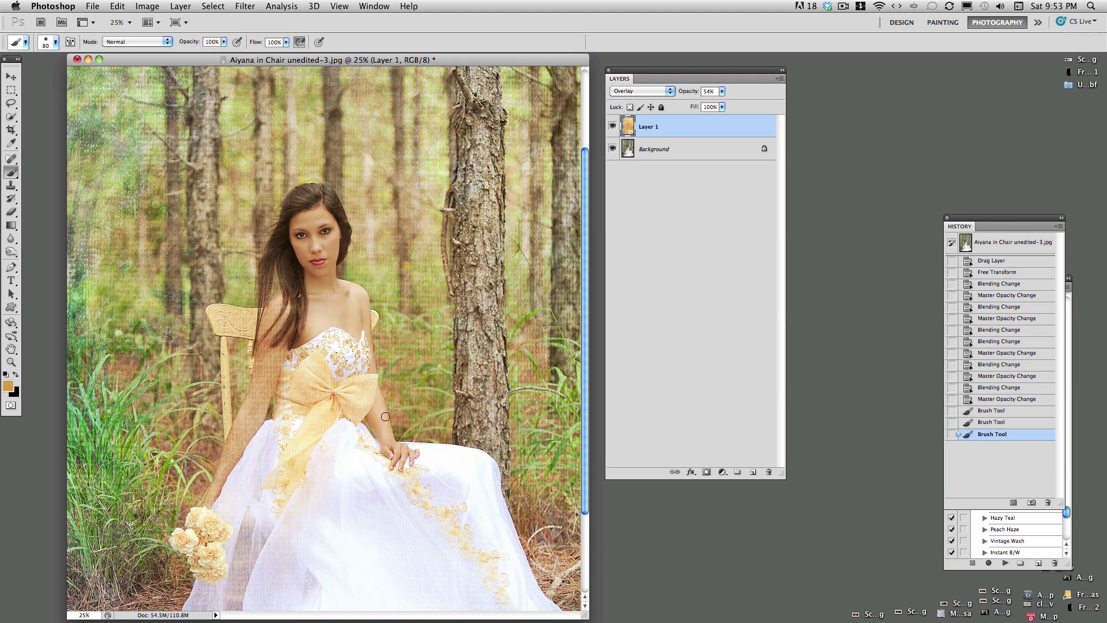
{"action": "left_click", "coordinate": [407, 464]}
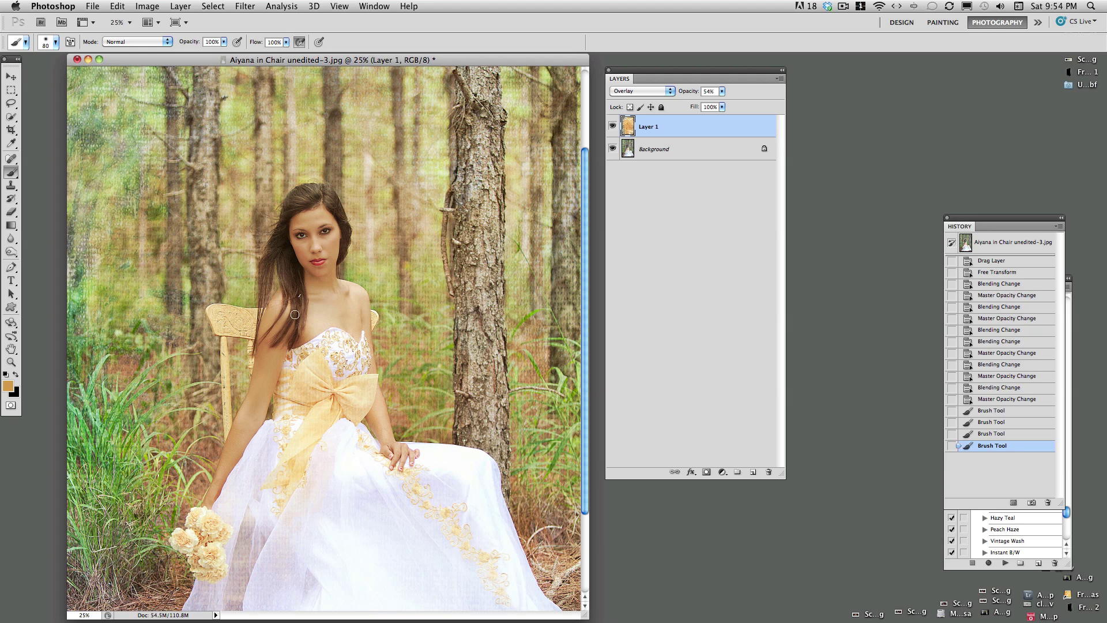
{"action": "left_click", "coordinate": [305, 334]}
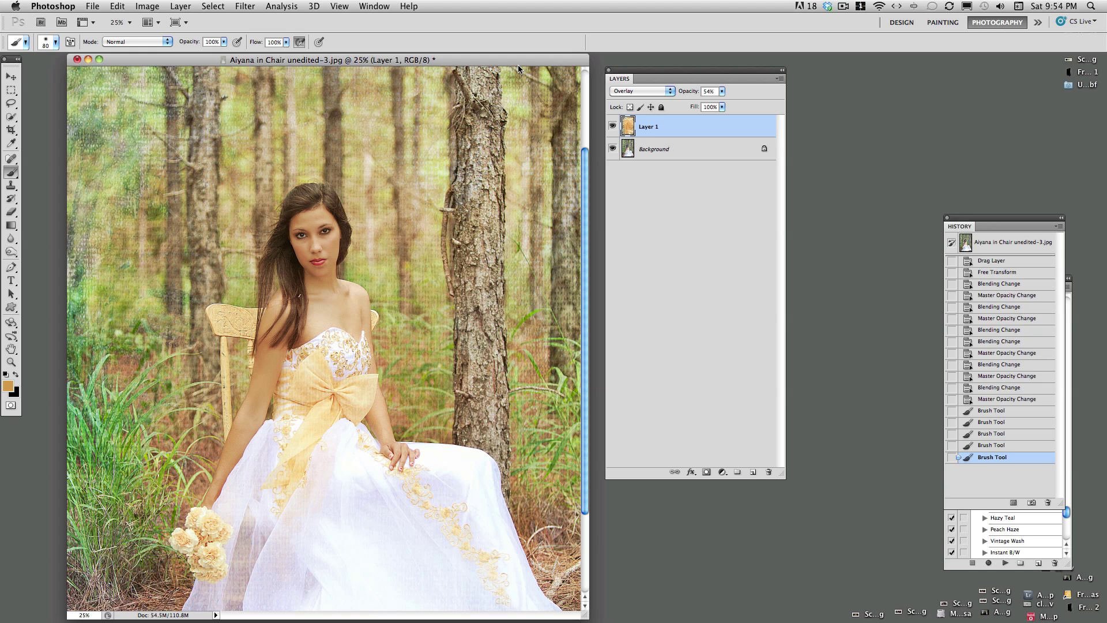
{"action": "key", "text": "super+minus"}
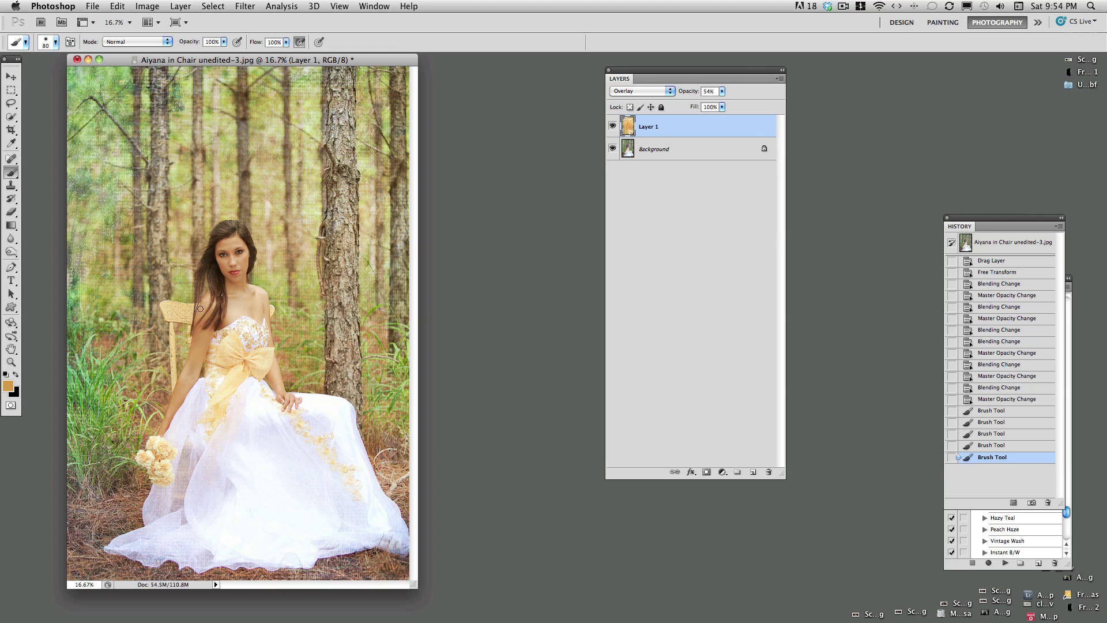
{"action": "left_click_drag", "start_coordinate": [230, 313], "coordinate": [252, 321]}
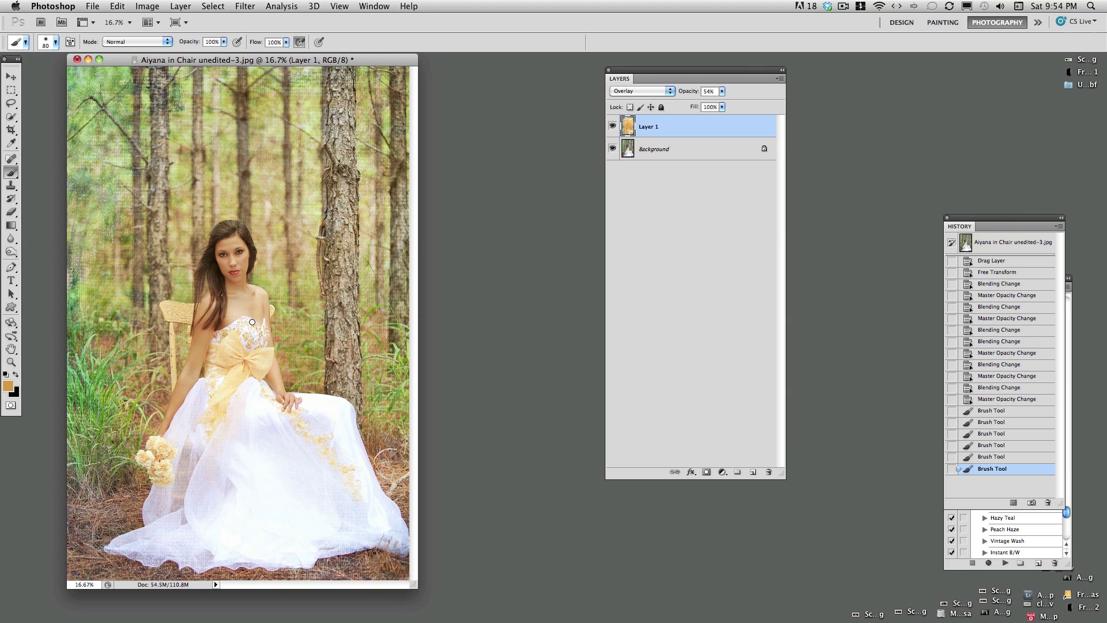
{"action": "left_click", "coordinate": [248, 287]}
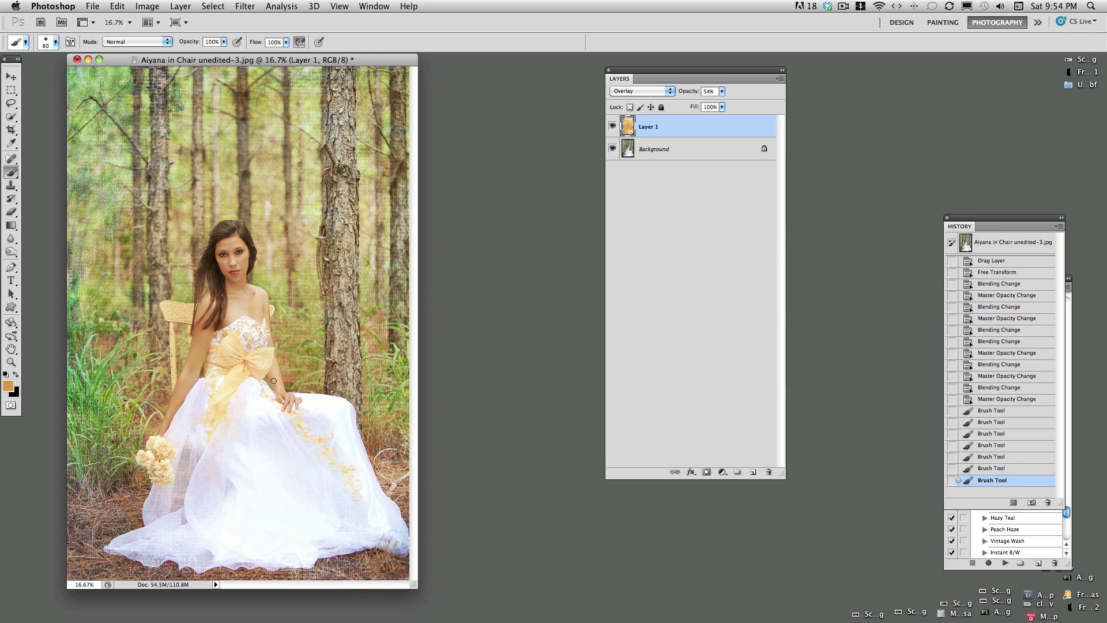
{"action": "left_click", "coordinate": [284, 409]}
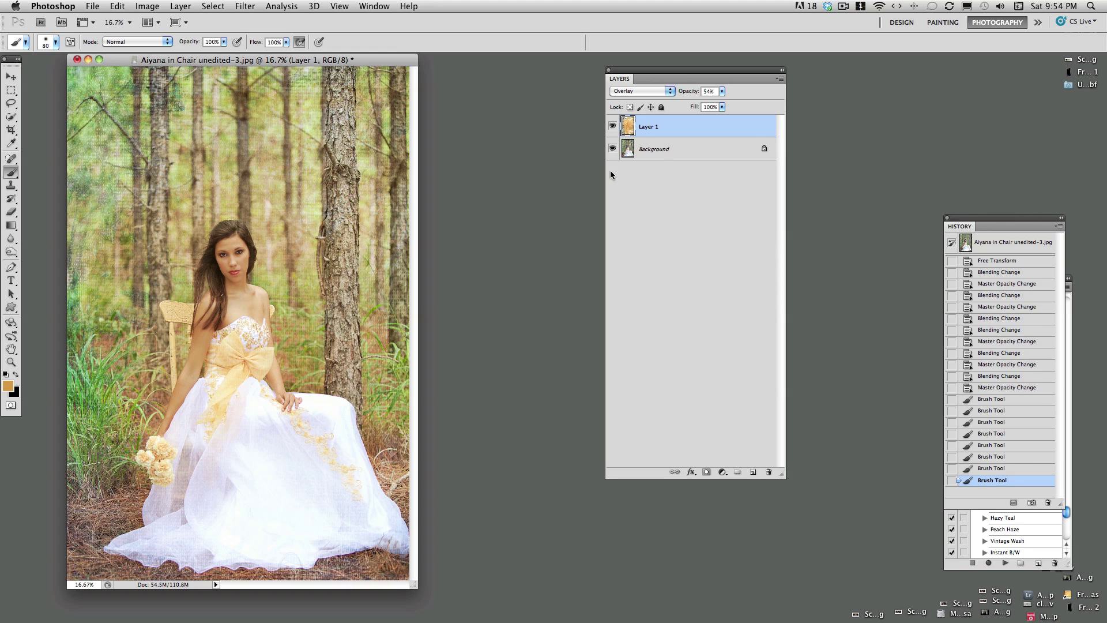
Merge Layer 1 into the background and duplicate the merged image
{"action": "left_click", "coordinate": [177, 7]}
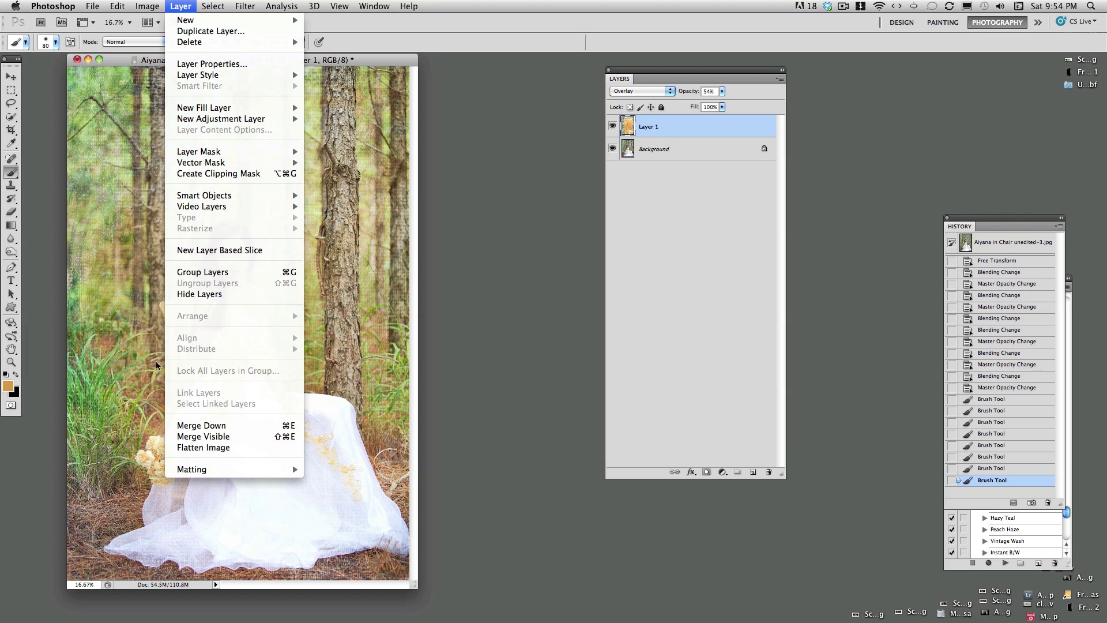
{"action": "left_click", "coordinate": [201, 436]}
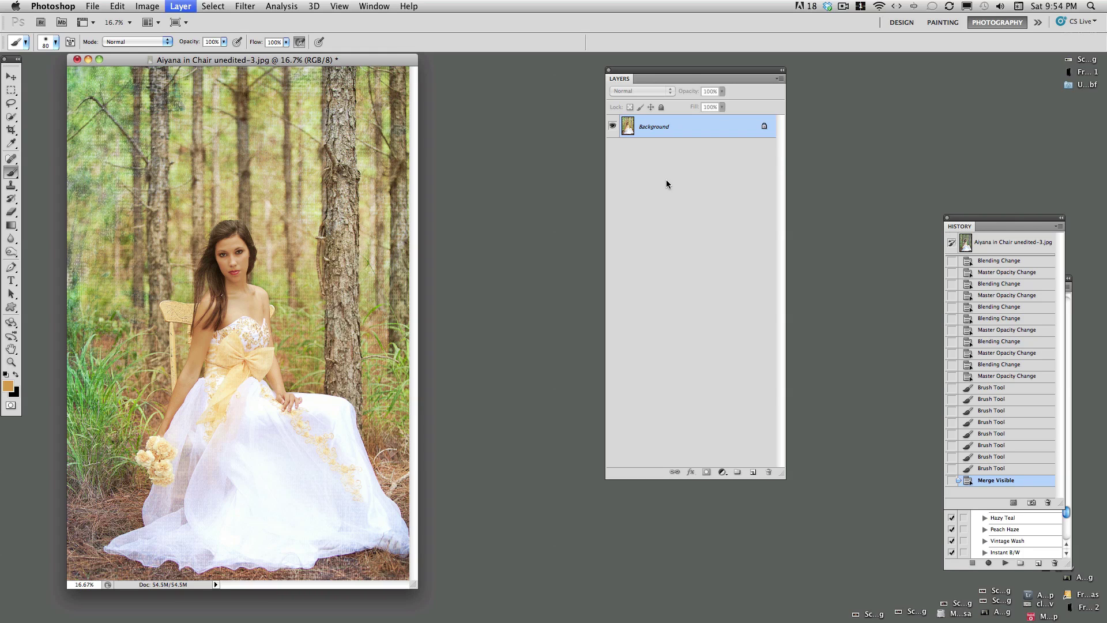
{"action": "key", "text": "ctrl+j"}
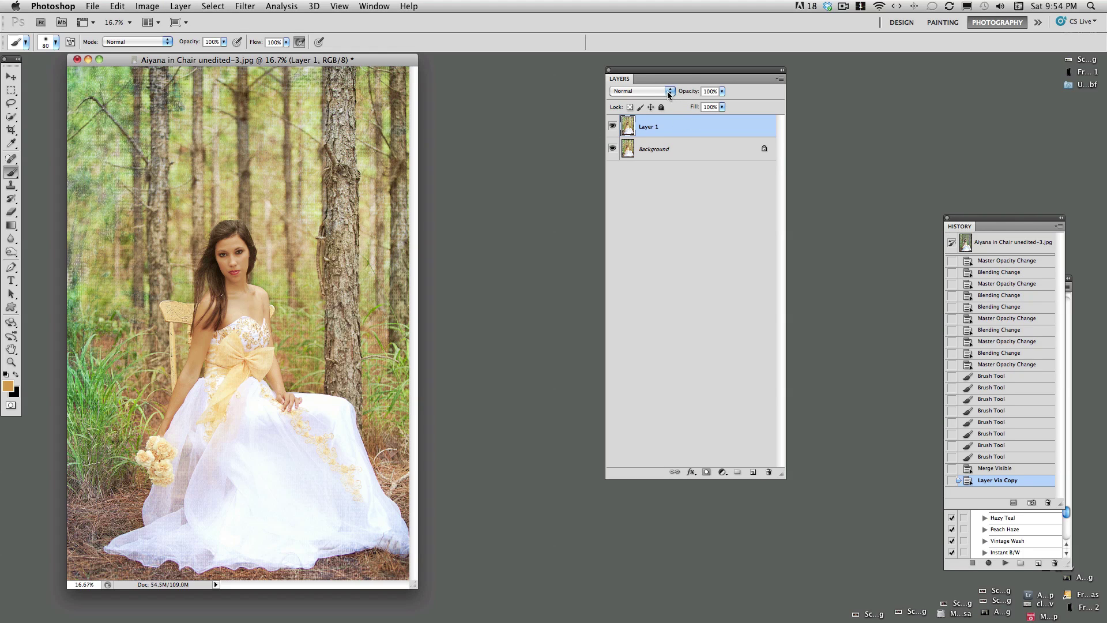
Set the copy to Screen at 30% opacity and merge visible layers again
{"action": "left_click", "coordinate": [670, 91]}
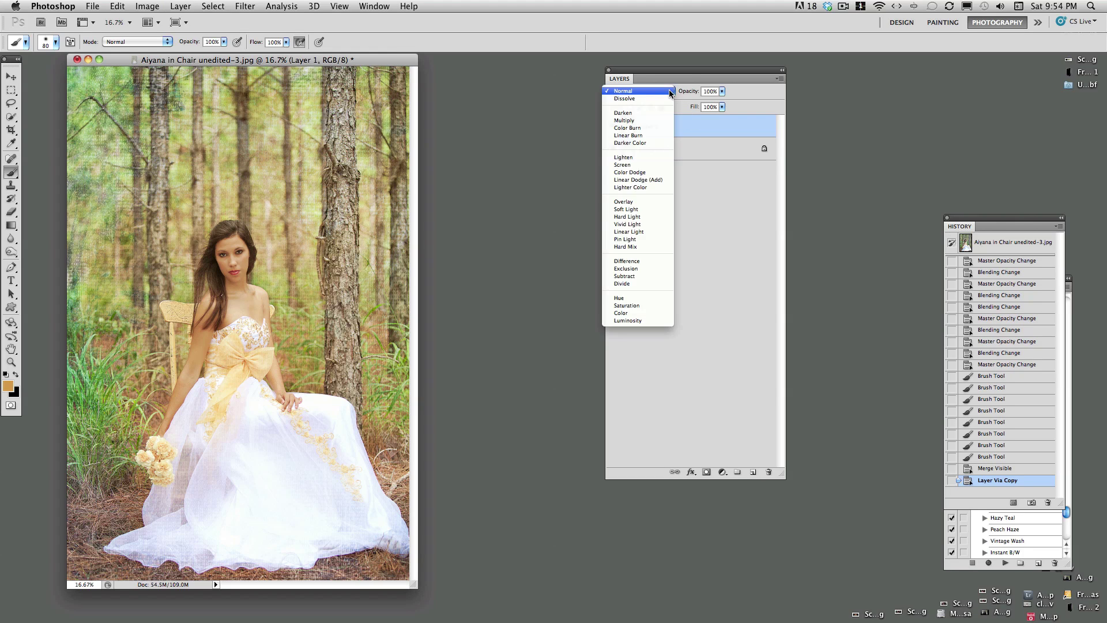
{"action": "left_click", "coordinate": [640, 165]}
{"action": "left_click", "coordinate": [721, 91]}
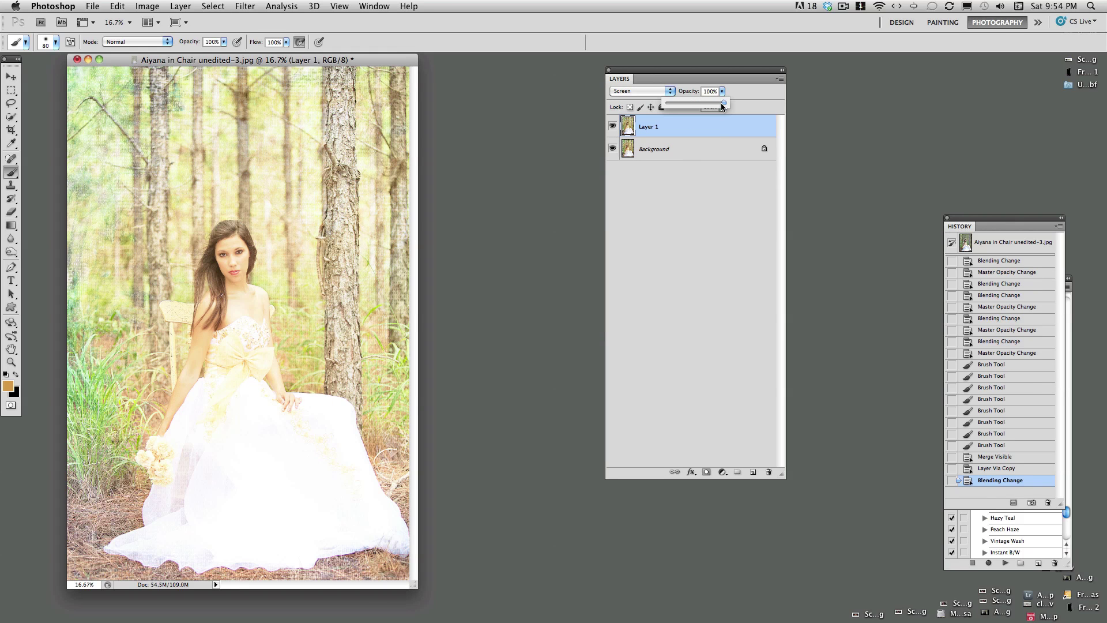
{"action": "left_click_drag", "start_coordinate": [724, 102], "coordinate": [685, 114]}
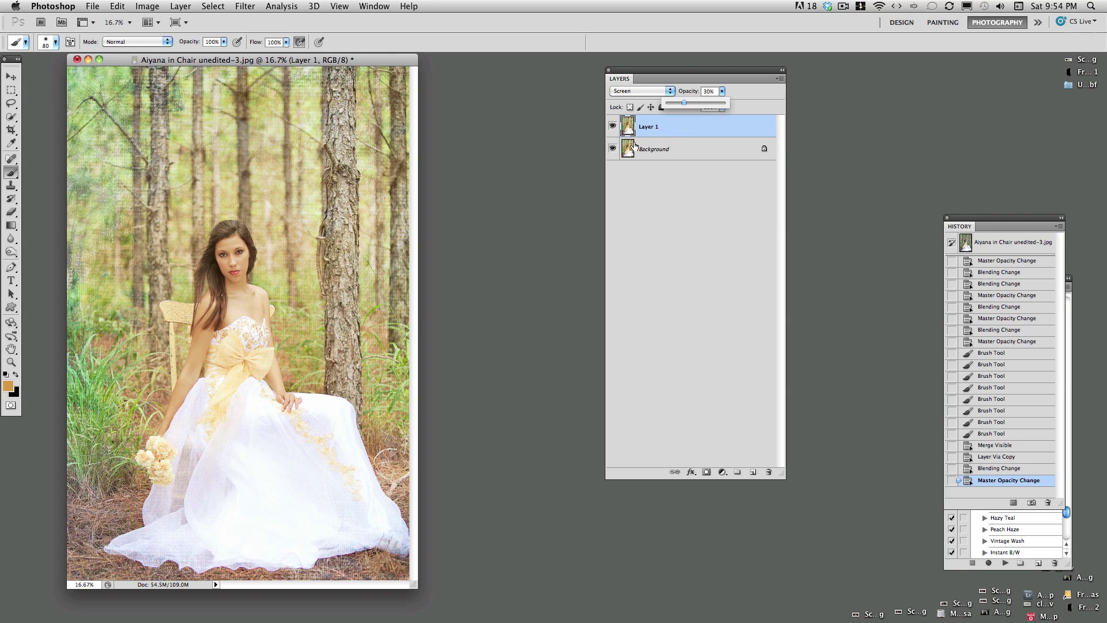
{"action": "left_click", "coordinate": [181, 6]}
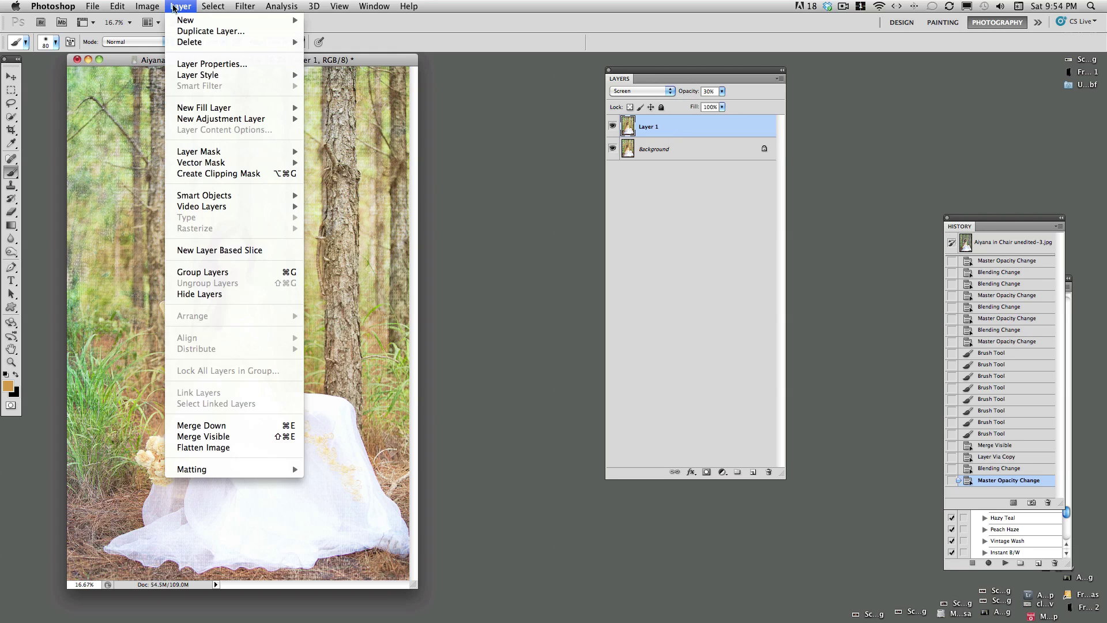
{"action": "left_click", "coordinate": [199, 437]}
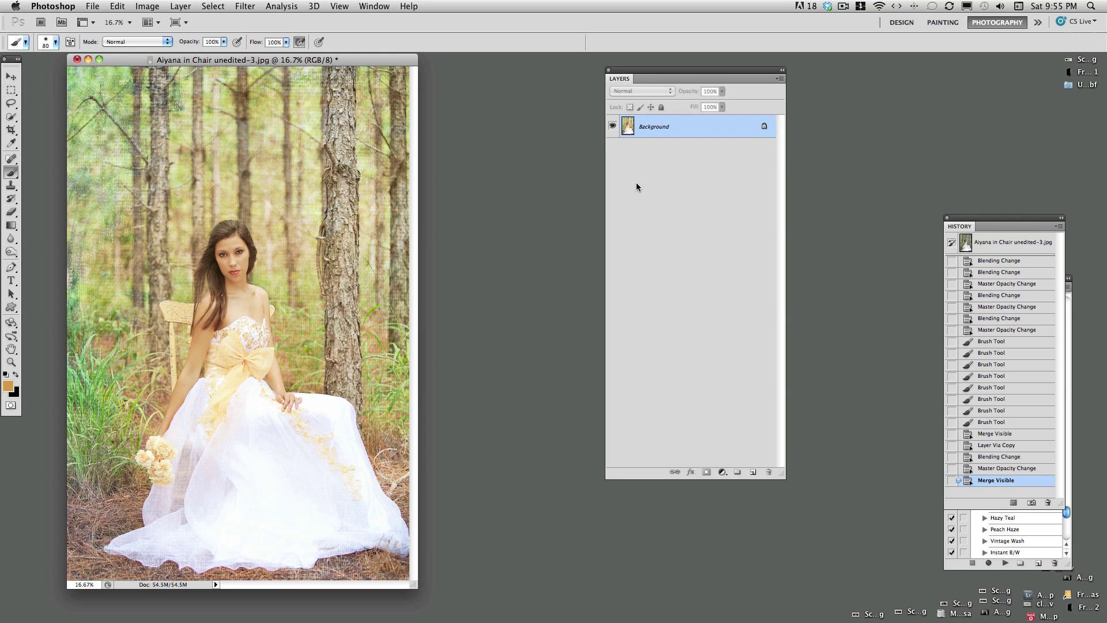
Crop the bride photo to a marquee trimming its top and left edges, then deselect
{"action": "left_click", "coordinate": [11, 90]}
{"action": "left_click", "coordinate": [40, 89]}
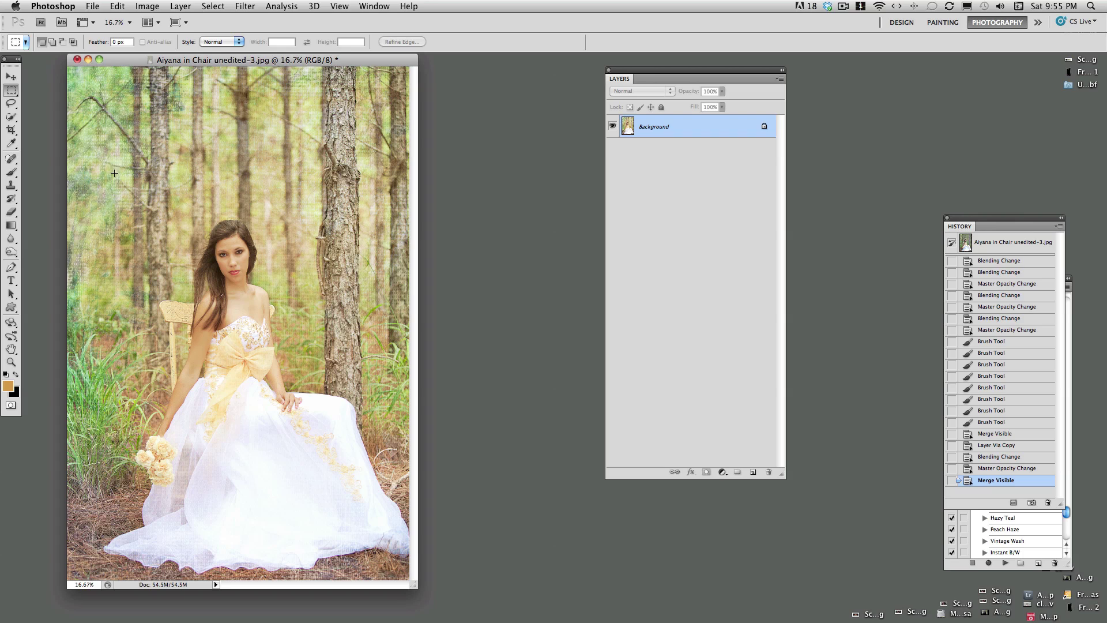
{"action": "left_click_drag", "start_coordinate": [113, 220], "coordinate": [408, 578]}
{"action": "left_click", "coordinate": [147, 6]}
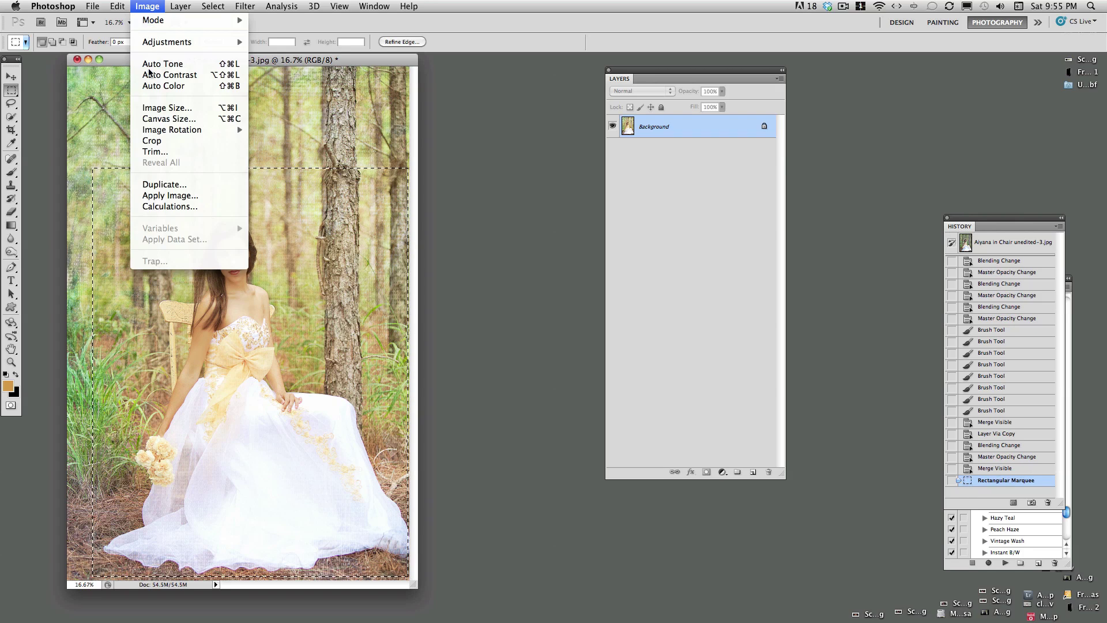
{"action": "left_click", "coordinate": [151, 140]}
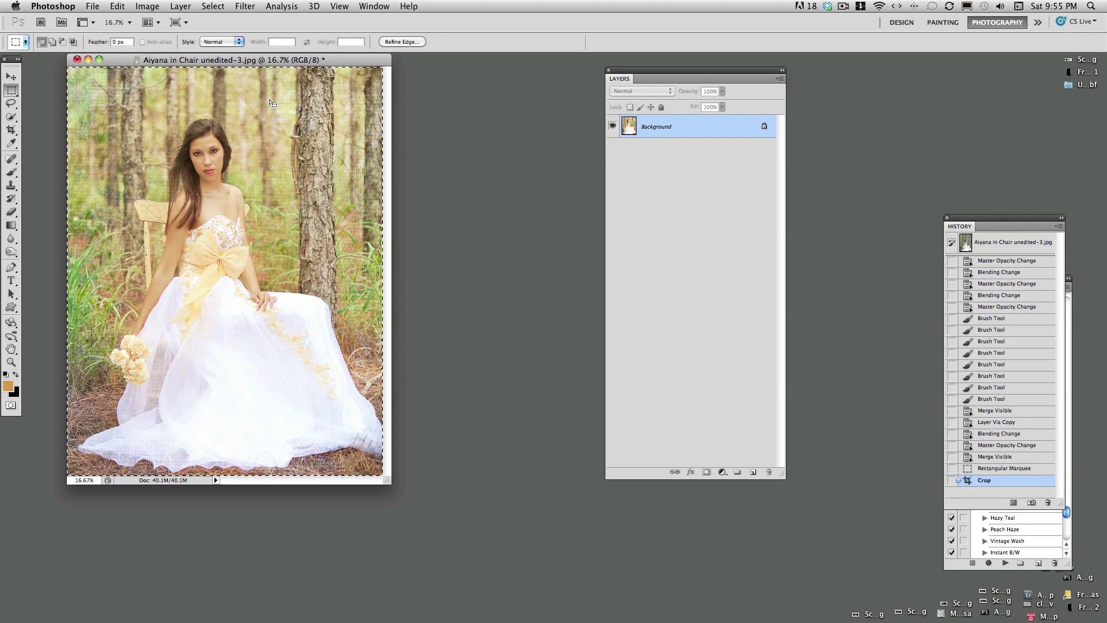
{"action": "left_click", "coordinate": [268, 100]}
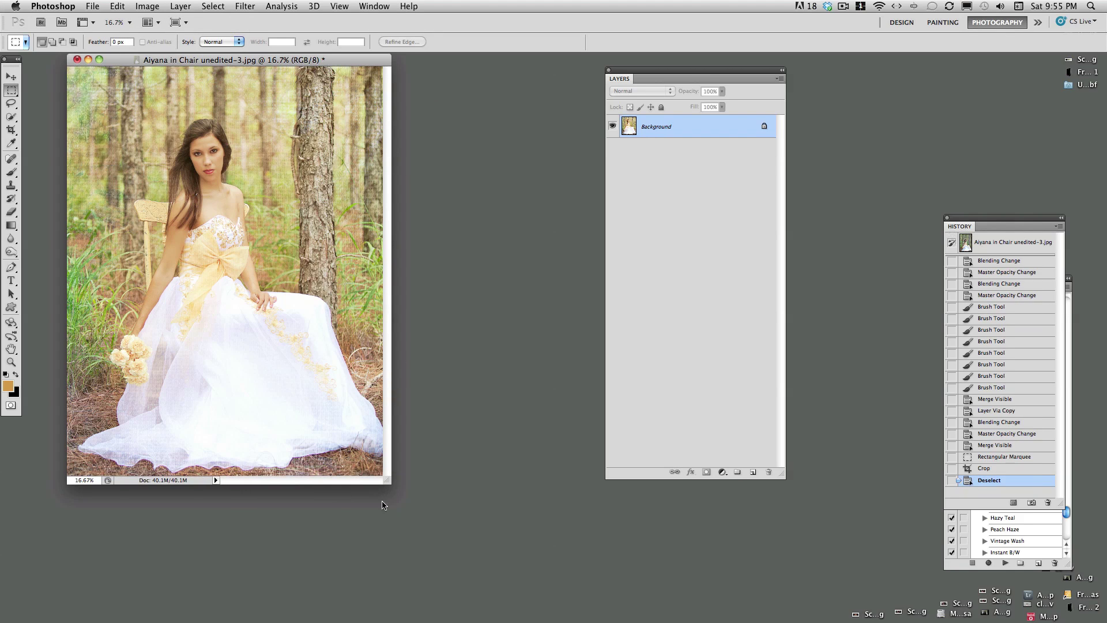
{"action": "left_click_drag", "start_coordinate": [385, 481], "coordinate": [466, 522]}
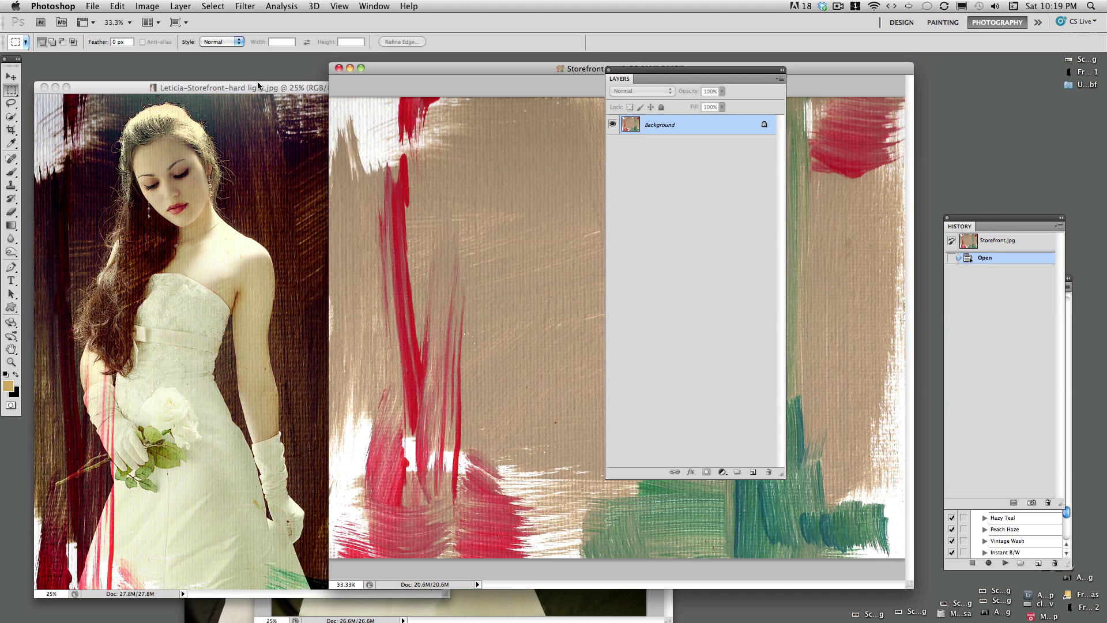
Bring the textured example and Storefront texture windows forward, moving the Layers panel aside
{"action": "left_click_drag", "start_coordinate": [246, 89], "coordinate": [247, 63]}
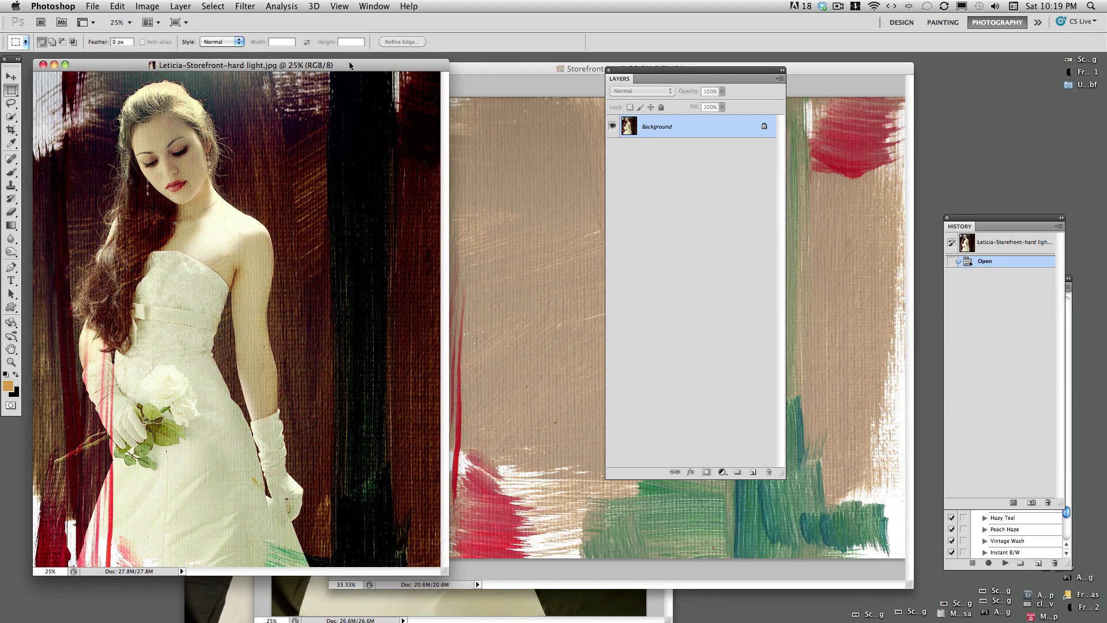
{"action": "left_click_drag", "start_coordinate": [653, 71], "coordinate": [812, 66]}
{"action": "left_click_drag", "start_coordinate": [714, 66], "coordinate": [742, 63]}
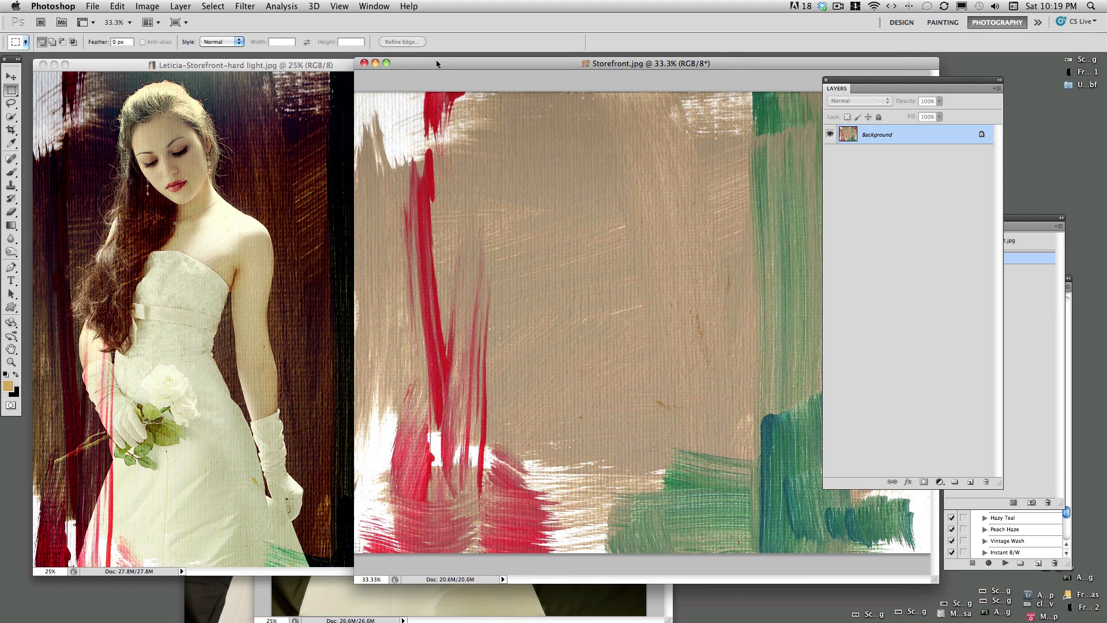
{"action": "left_click_drag", "start_coordinate": [434, 64], "coordinate": [430, 65]}
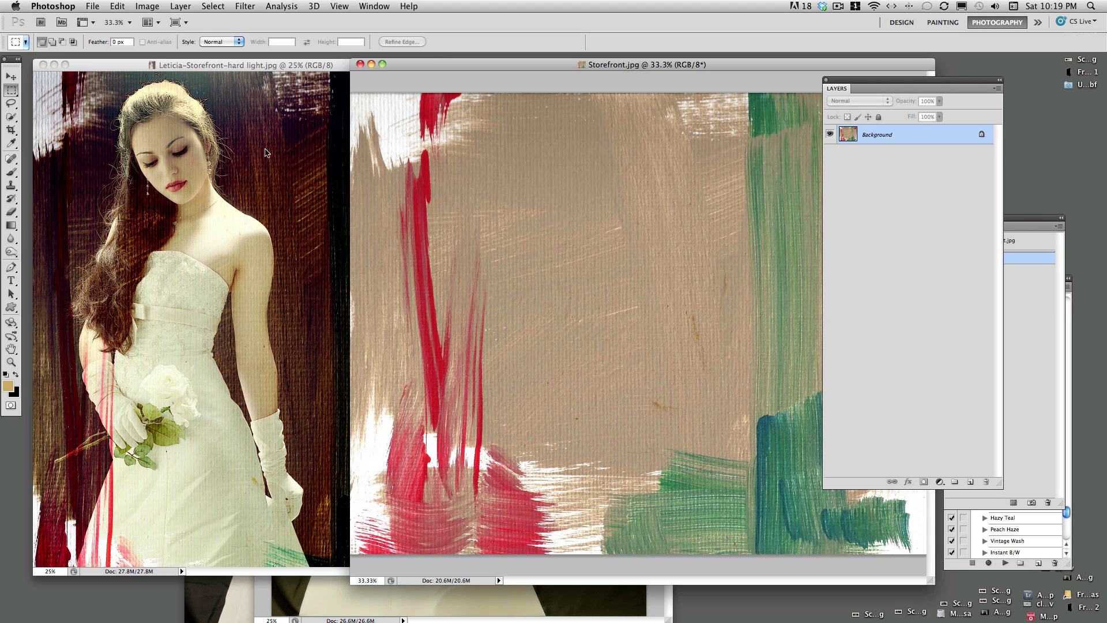
Fit the textured example and Storefront texture fully in their windows, side by side
{"action": "double_click", "coordinate": [95, 62]}
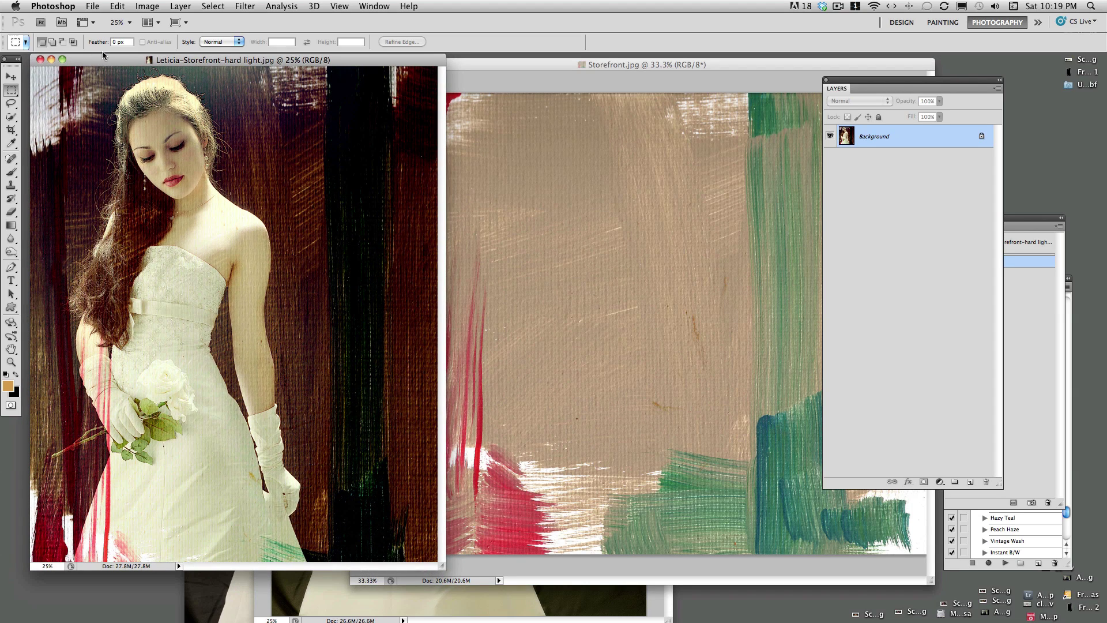
{"action": "left_click_drag", "start_coordinate": [104, 60], "coordinate": [105, 62]}
{"action": "double_click", "coordinate": [463, 60]}
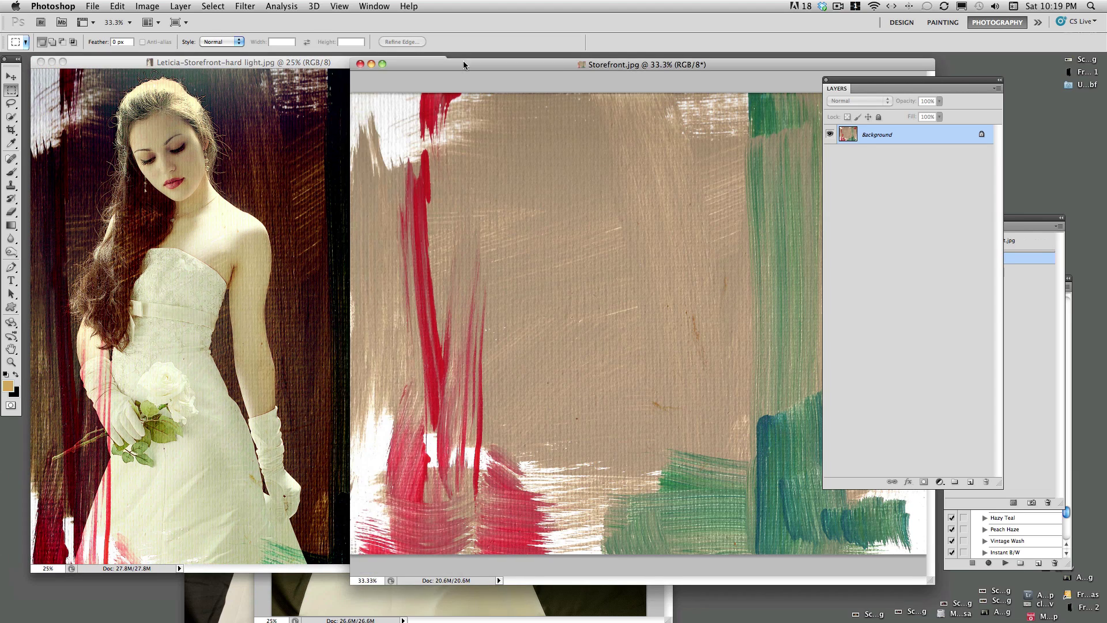
{"action": "left_click_drag", "start_coordinate": [466, 57], "coordinate": [418, 61]}
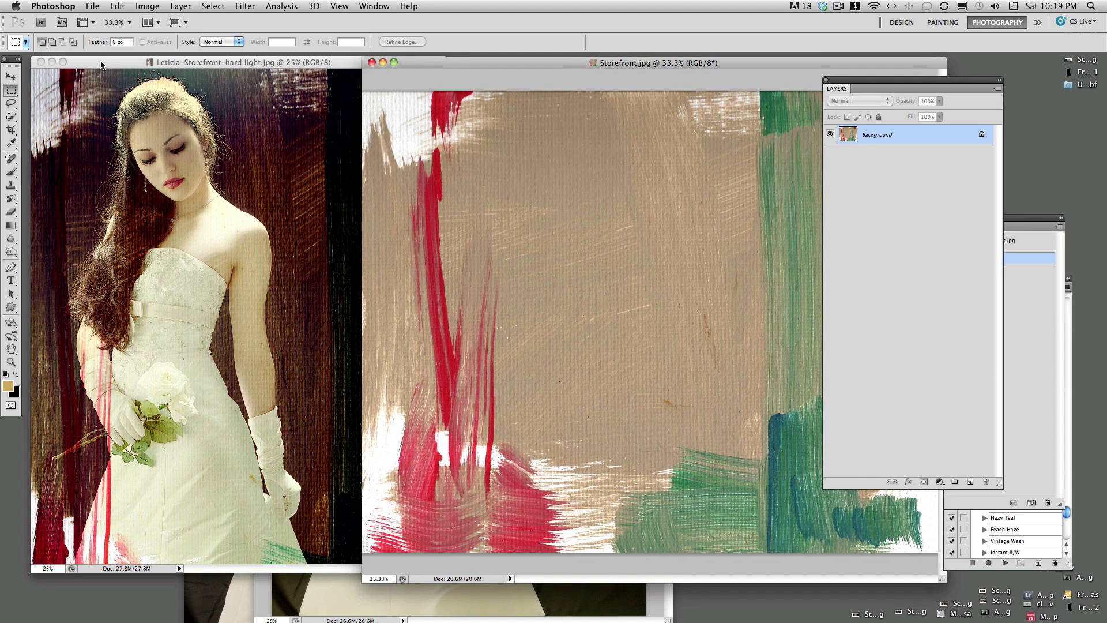
{"action": "left_click_drag", "start_coordinate": [101, 65], "coordinate": [116, 136]}
Arrange the unedited and Letizia-edited.jpg portrait windows next to each other
{"action": "left_click_drag", "start_coordinate": [233, 122], "coordinate": [107, 65]}
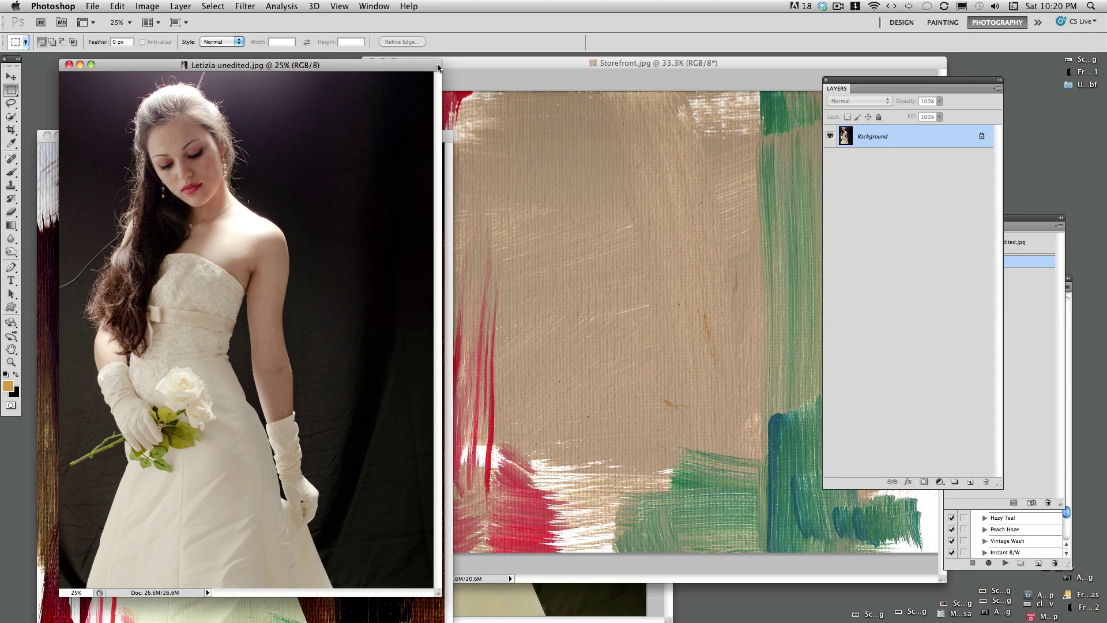
{"action": "left_click_drag", "start_coordinate": [459, 61], "coordinate": [601, 64]}
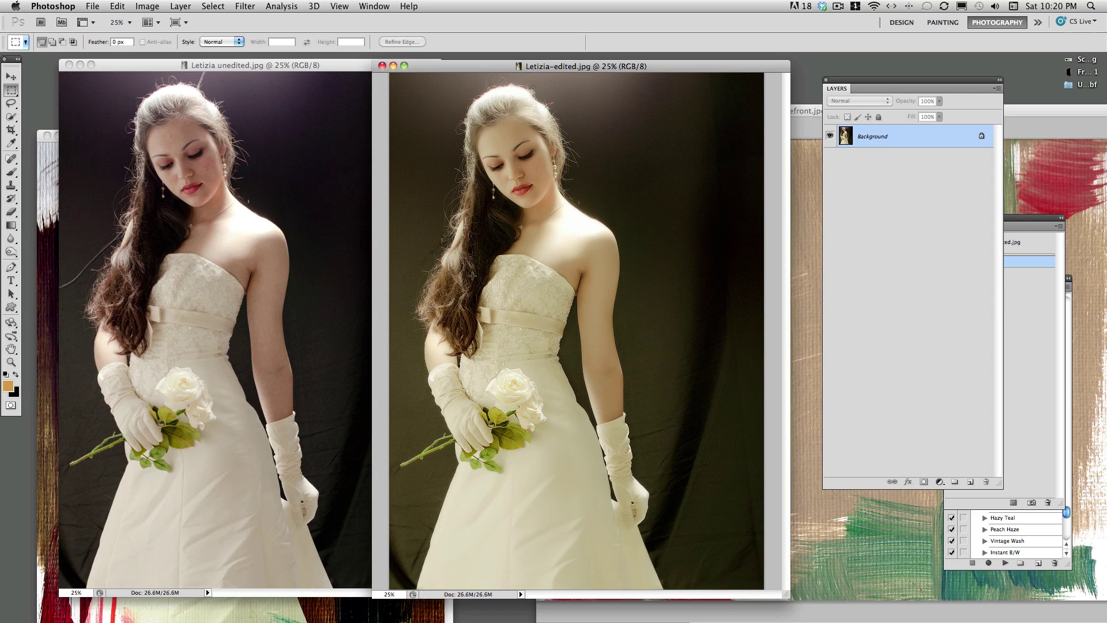
{"action": "left_click_drag", "start_coordinate": [419, 67], "coordinate": [396, 63]}
{"action": "left_click_drag", "start_coordinate": [502, 54], "coordinate": [508, 56]}
Close the unedited and example windows, placing the edited portrait beside the enlarged Storefront texture
{"action": "left_click", "coordinate": [80, 65]}
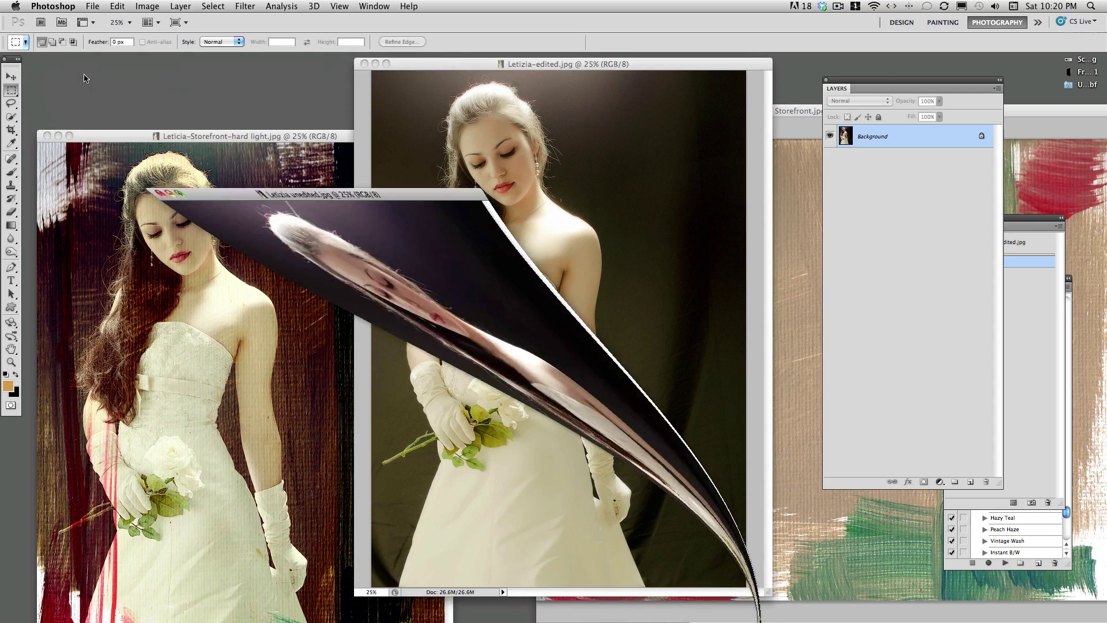
{"action": "left_click", "coordinate": [58, 137]}
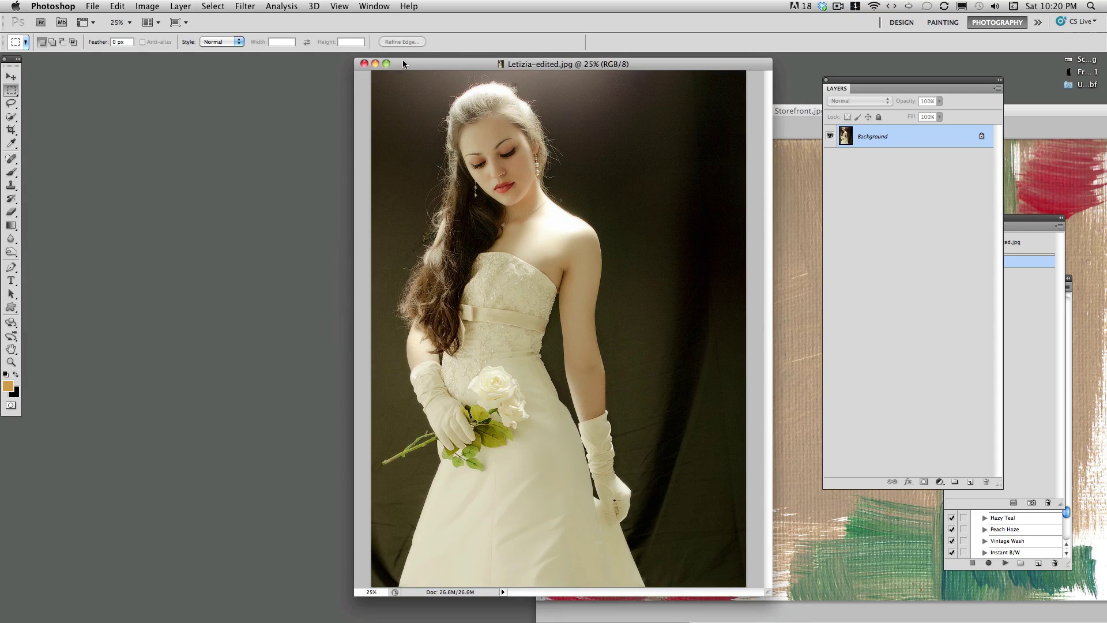
{"action": "left_click_drag", "start_coordinate": [400, 68], "coordinate": [113, 74]}
{"action": "left_click", "coordinate": [569, 110]}
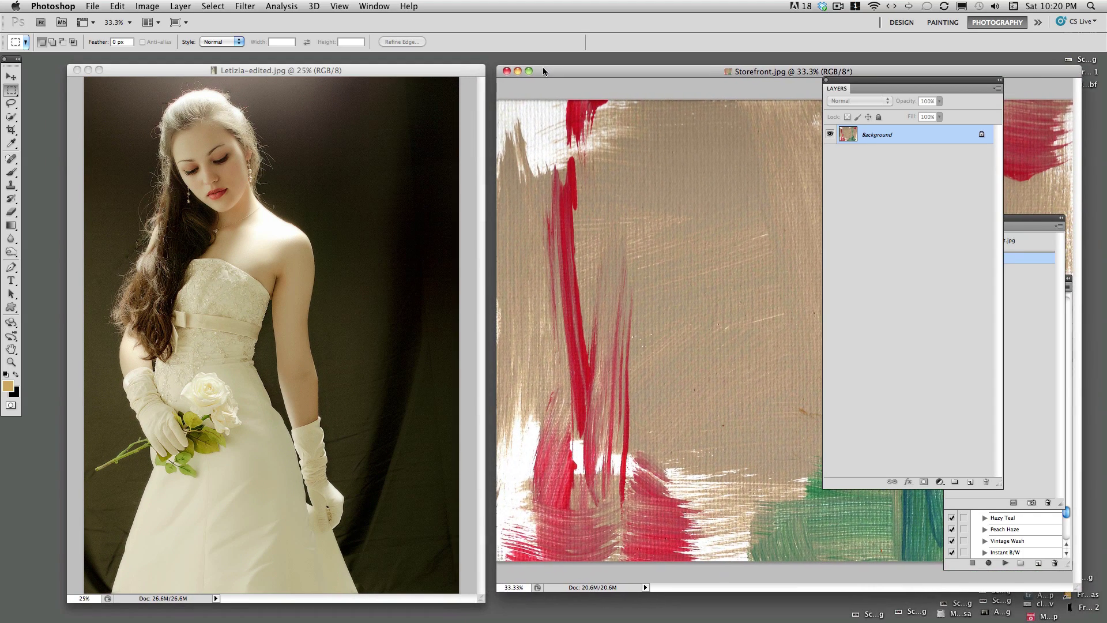
Drag Storefront.jpg onto the edited portrait as a new layer and stretch it to fill the canvas
{"action": "left_click", "coordinate": [11, 77]}
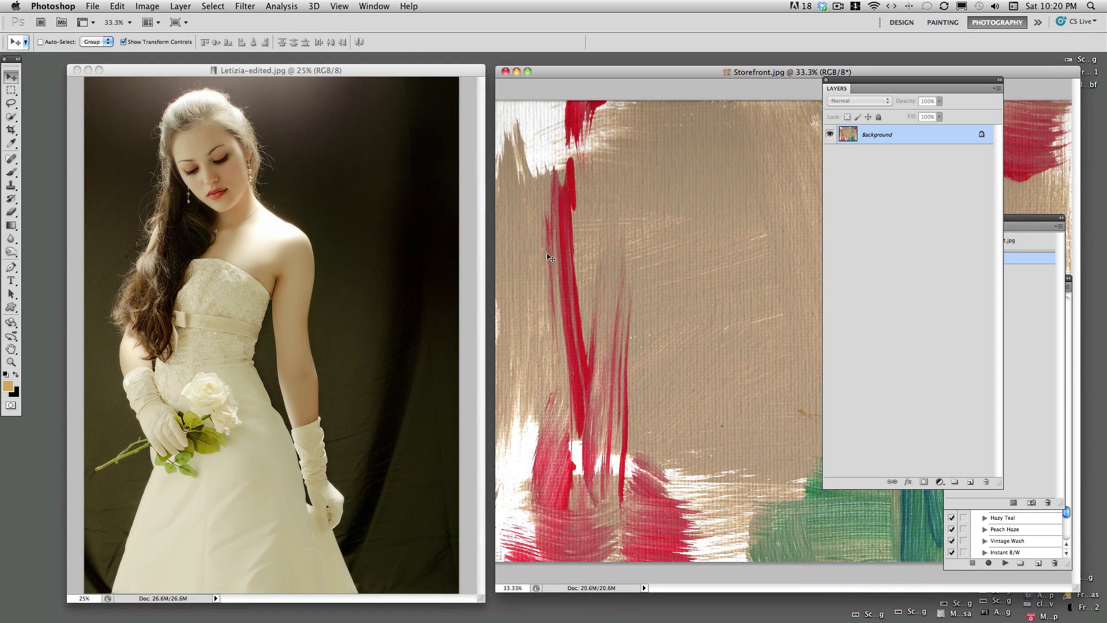
{"action": "left_click_drag", "start_coordinate": [465, 267], "coordinate": [308, 244]}
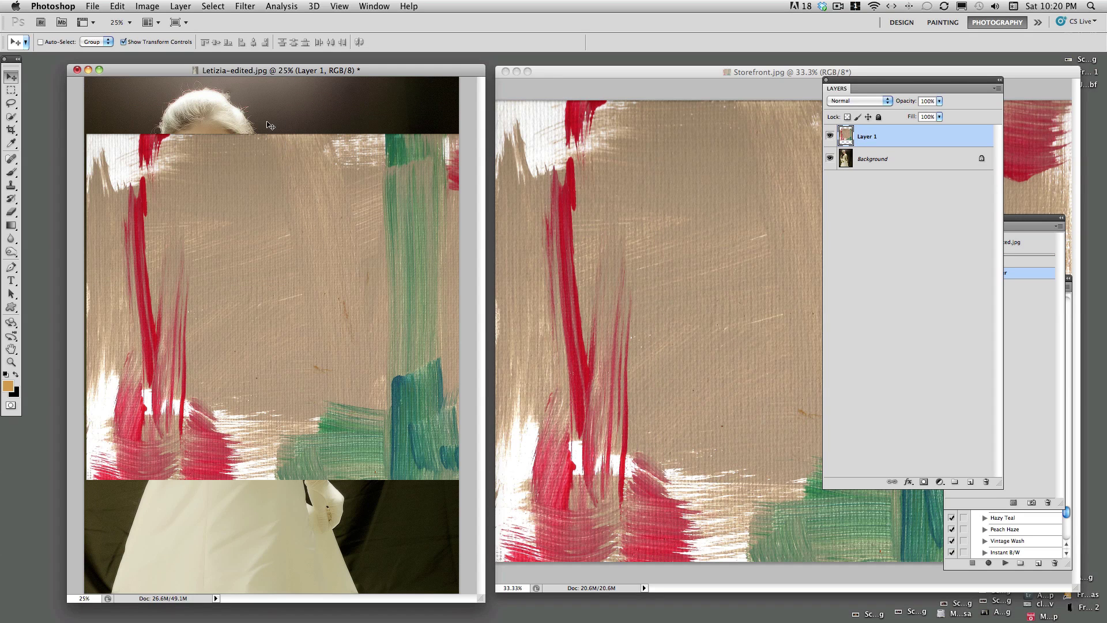
{"action": "key", "text": "super+t"}
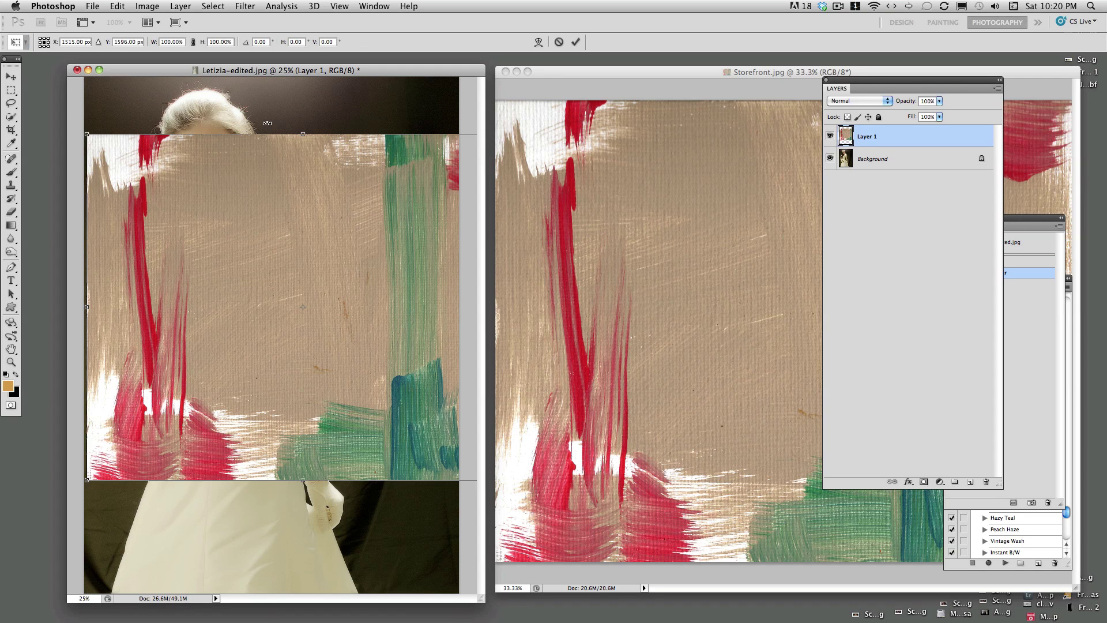
{"action": "left_click_drag", "start_coordinate": [302, 130], "coordinate": [302, 74]}
{"action": "left_click_drag", "start_coordinate": [84, 280], "coordinate": [77, 278]}
{"action": "left_click_drag", "start_coordinate": [298, 477], "coordinate": [288, 597]}
{"action": "left_click_drag", "start_coordinate": [282, 410], "coordinate": [276, 410]}
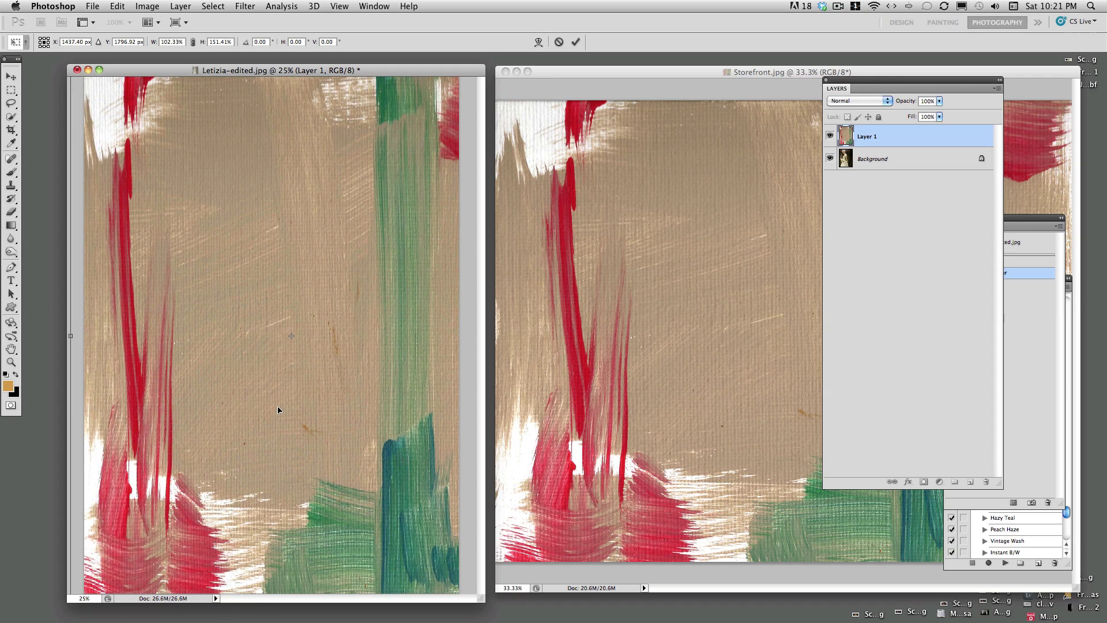
Set the texture layer to 60% opacity, finish fitting it over the portrait and apply the transform
{"action": "left_click", "coordinate": [940, 101]}
{"action": "left_click_drag", "start_coordinate": [941, 114], "coordinate": [920, 115]}
{"action": "left_click_drag", "start_coordinate": [873, 80], "coordinate": [782, 93]}
{"action": "left_click_drag", "start_coordinate": [375, 265], "coordinate": [357, 297]}
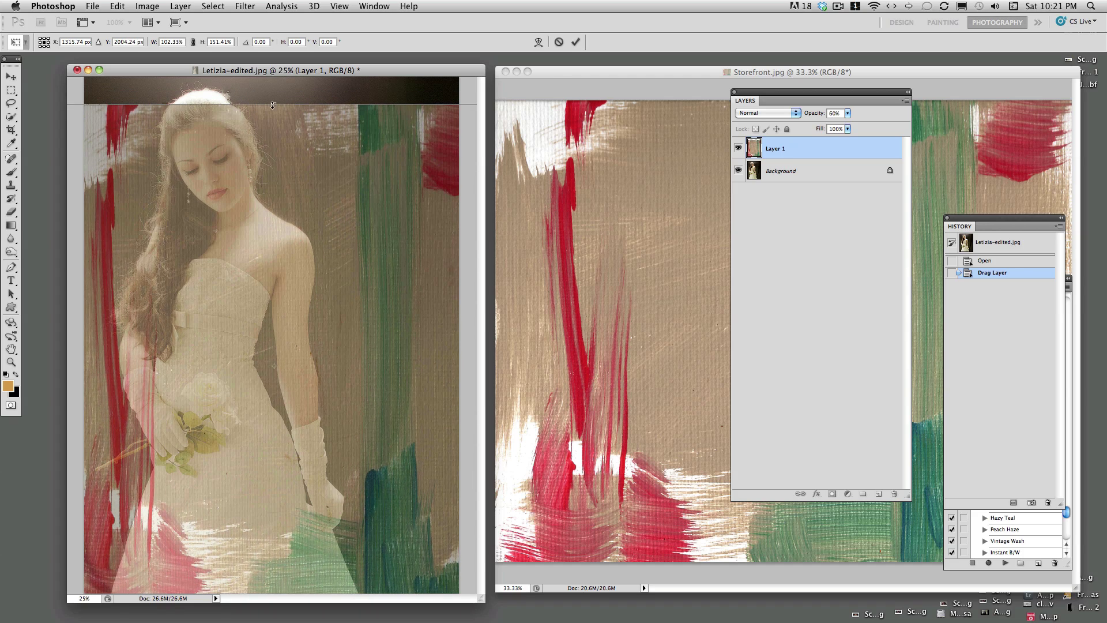
{"action": "left_click_drag", "start_coordinate": [273, 105], "coordinate": [274, 72]}
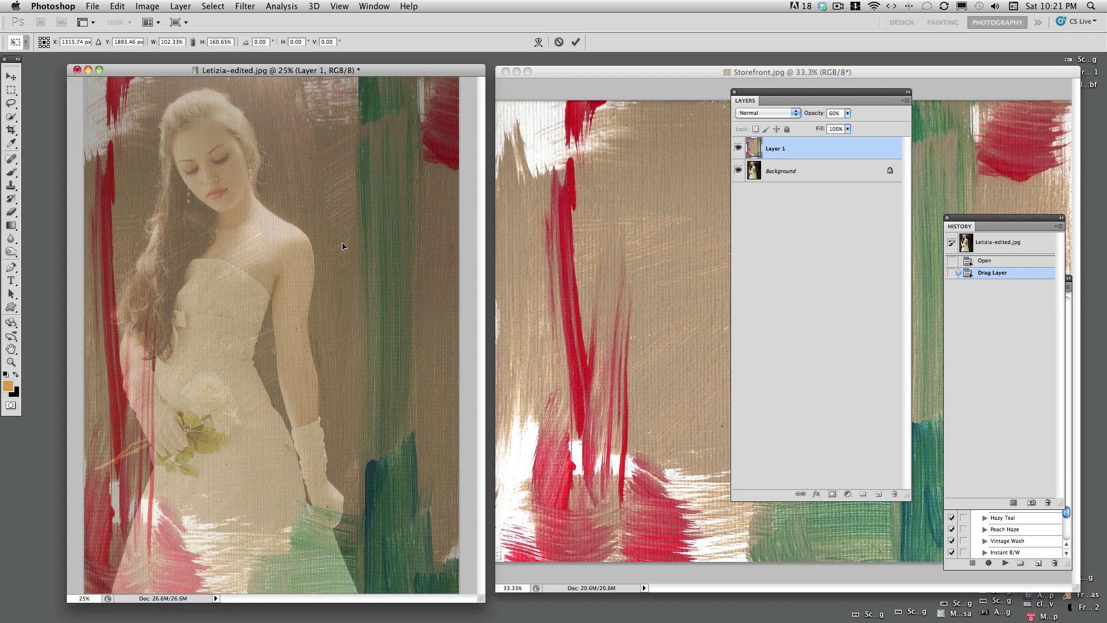
{"action": "left_click_drag", "start_coordinate": [352, 258], "coordinate": [348, 257]}
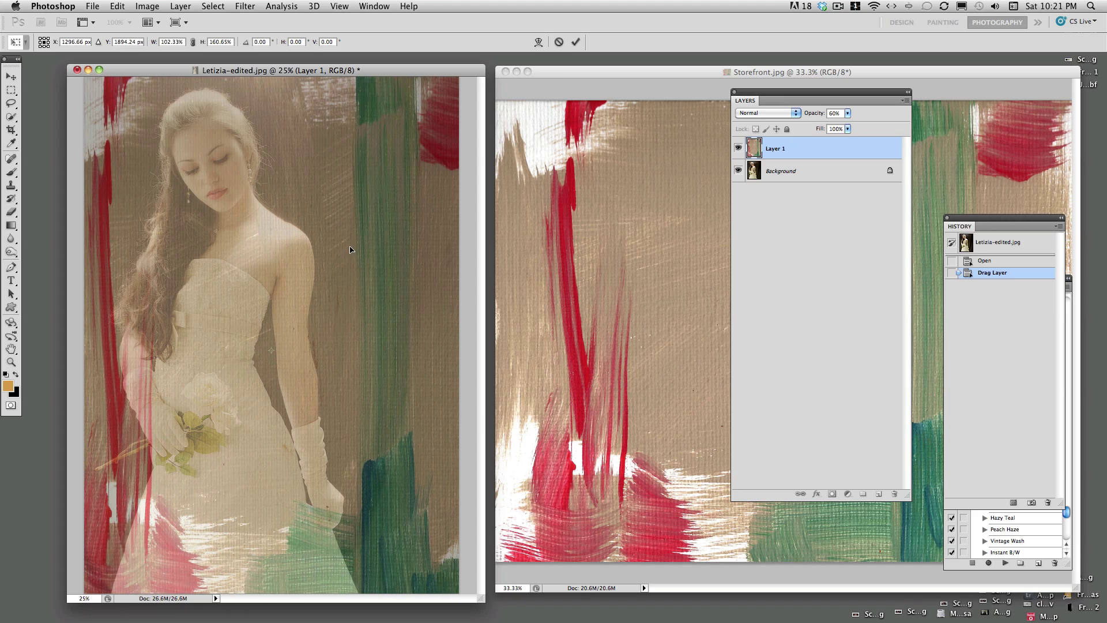
{"action": "key", "text": "Return"}
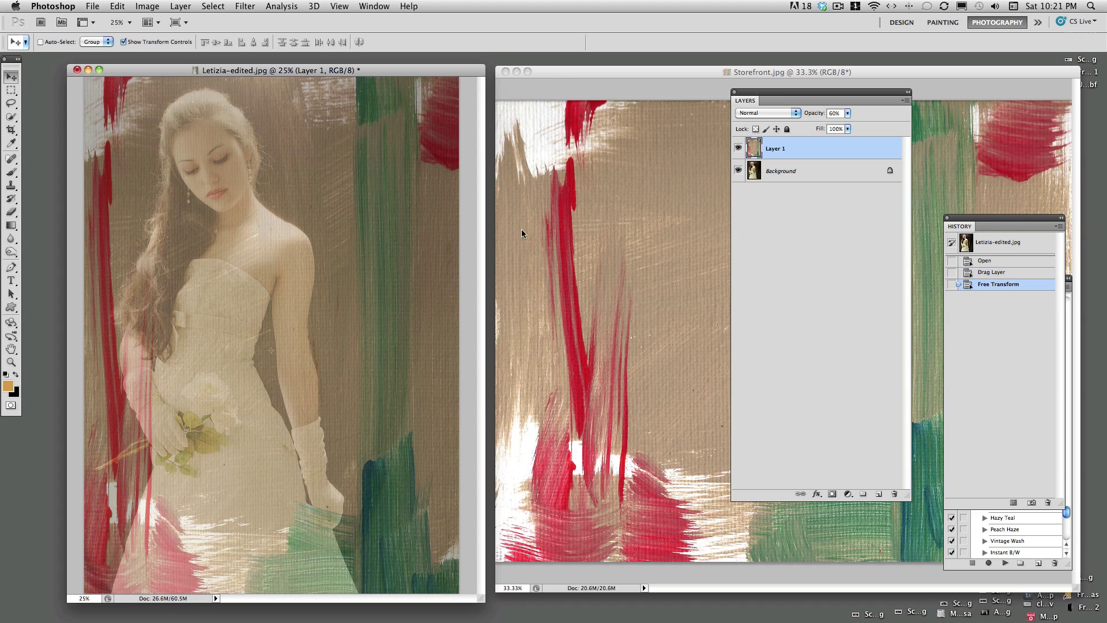
{"action": "left_click_drag", "start_coordinate": [433, 73], "coordinate": [424, 68]}
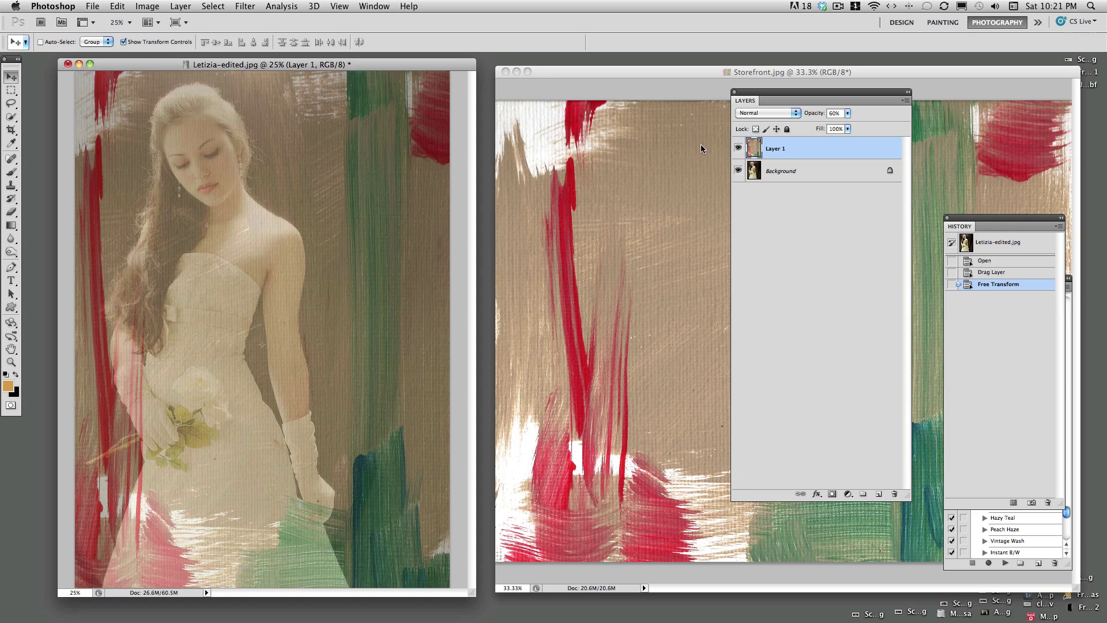
{"action": "left_click_drag", "start_coordinate": [742, 99], "coordinate": [508, 117]}
Set Layer 1's Storefront texture to Hard Light blend mode over the bride photo
{"action": "left_click", "coordinate": [512, 72]}
{"action": "left_click", "coordinate": [517, 73]}
{"action": "left_click_drag", "start_coordinate": [525, 106], "coordinate": [526, 70]}
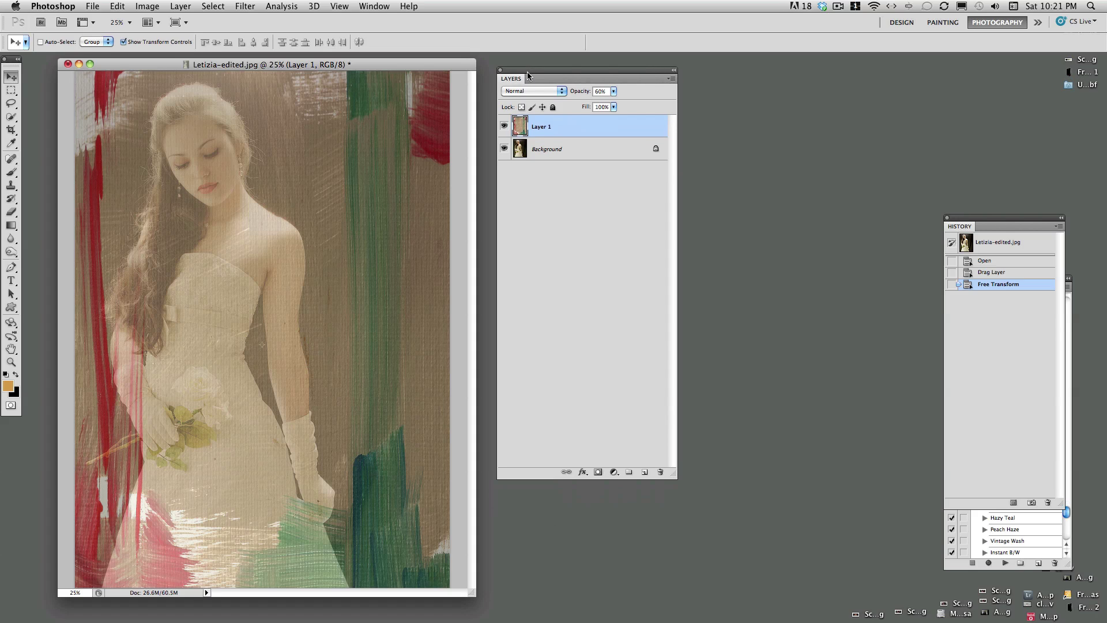
{"action": "left_click", "coordinate": [562, 91]}
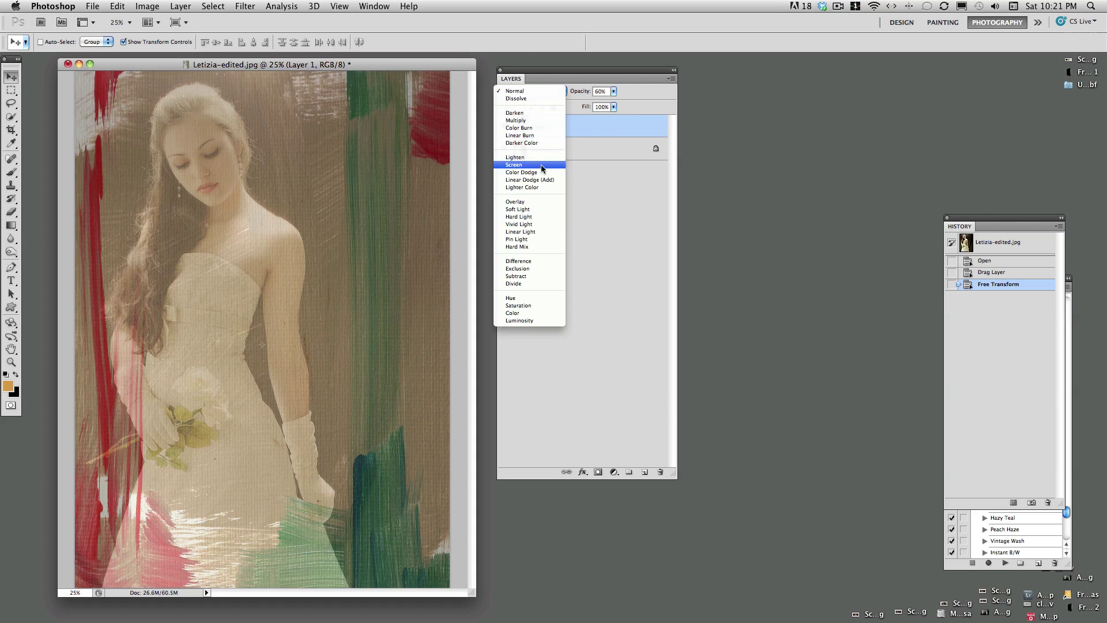
{"action": "left_click", "coordinate": [529, 216]}
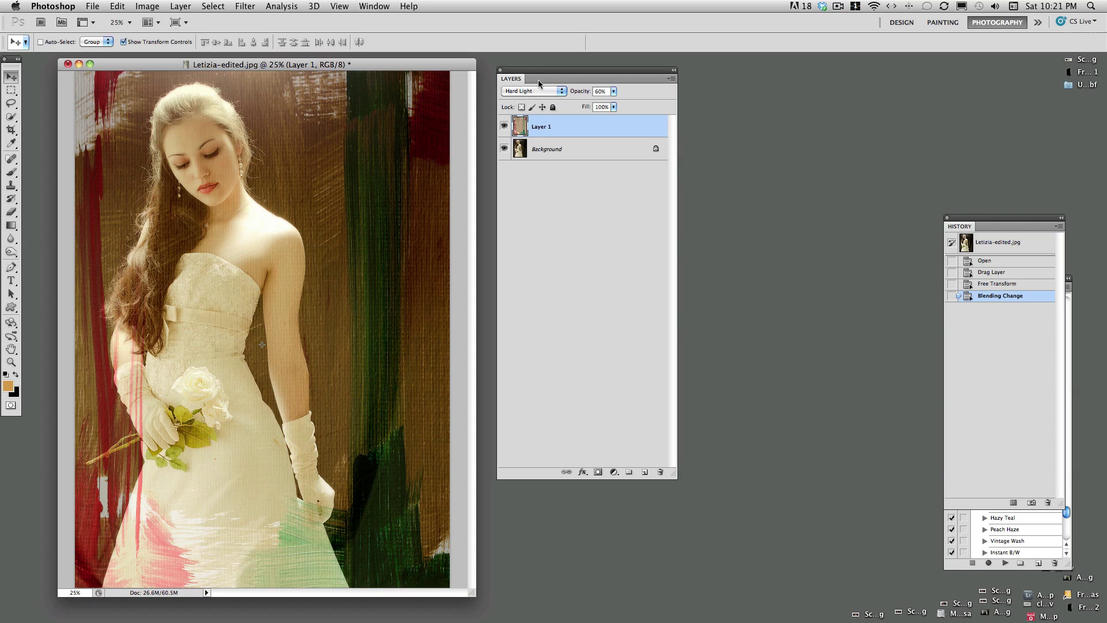
{"action": "left_click_drag", "start_coordinate": [529, 71], "coordinate": [524, 63]}
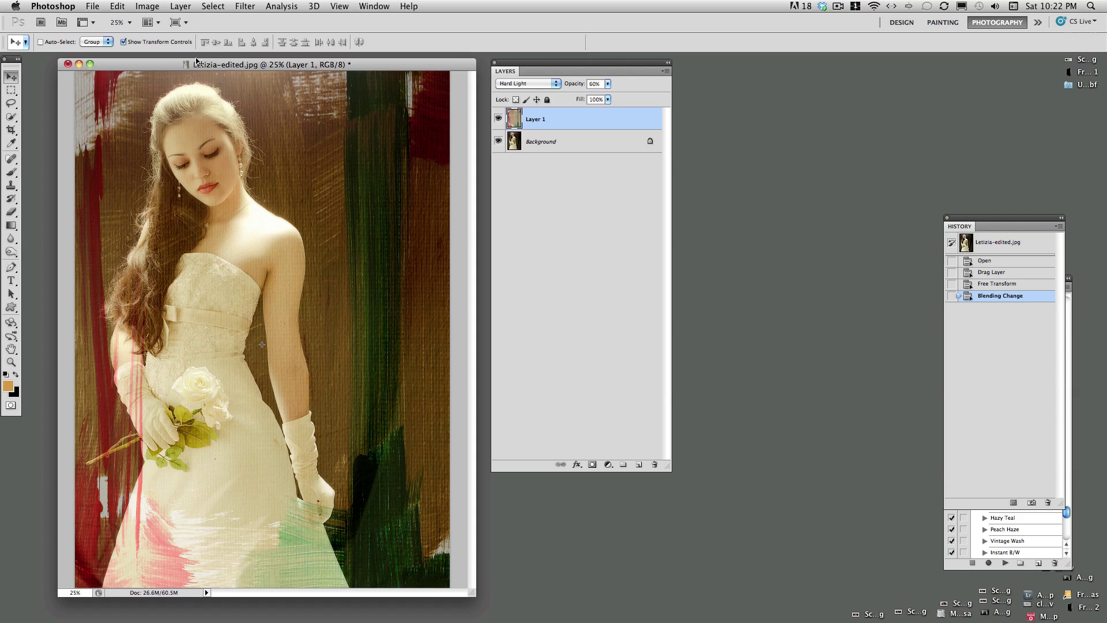
Merge visible layers into Background and duplicate it with Cmd+J
{"action": "left_click", "coordinate": [180, 8]}
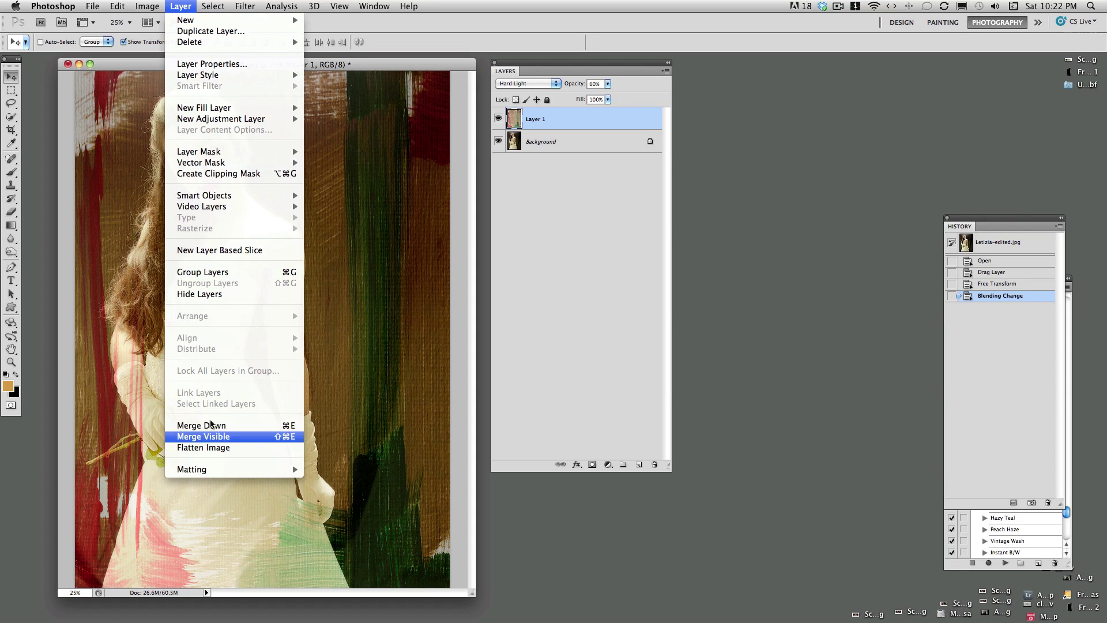
{"action": "left_click", "coordinate": [204, 439]}
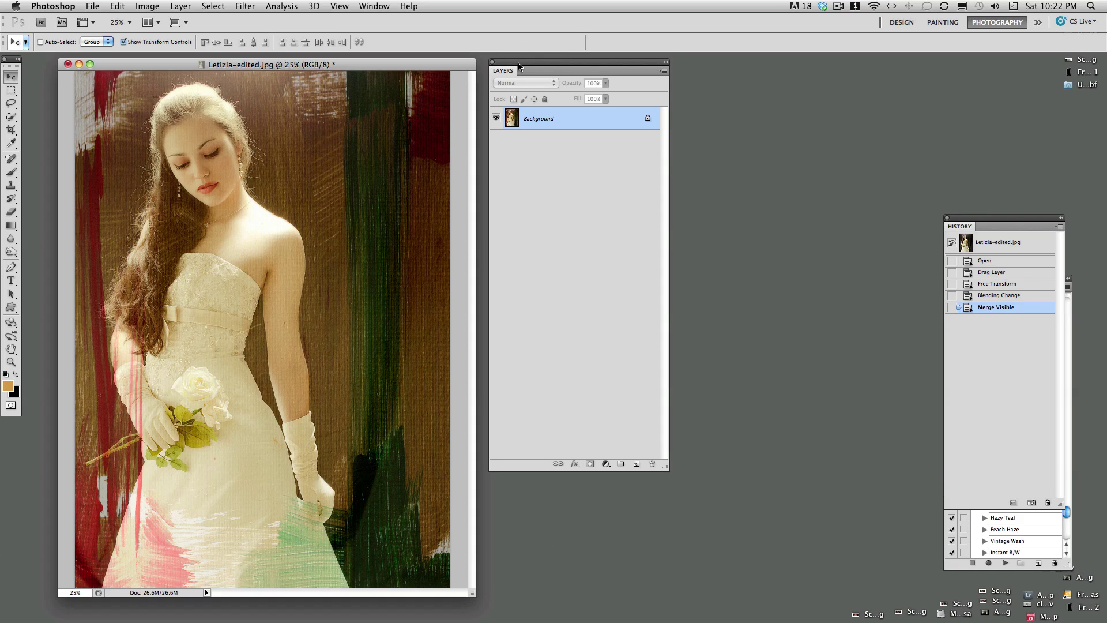
{"action": "key", "text": "super+j"}
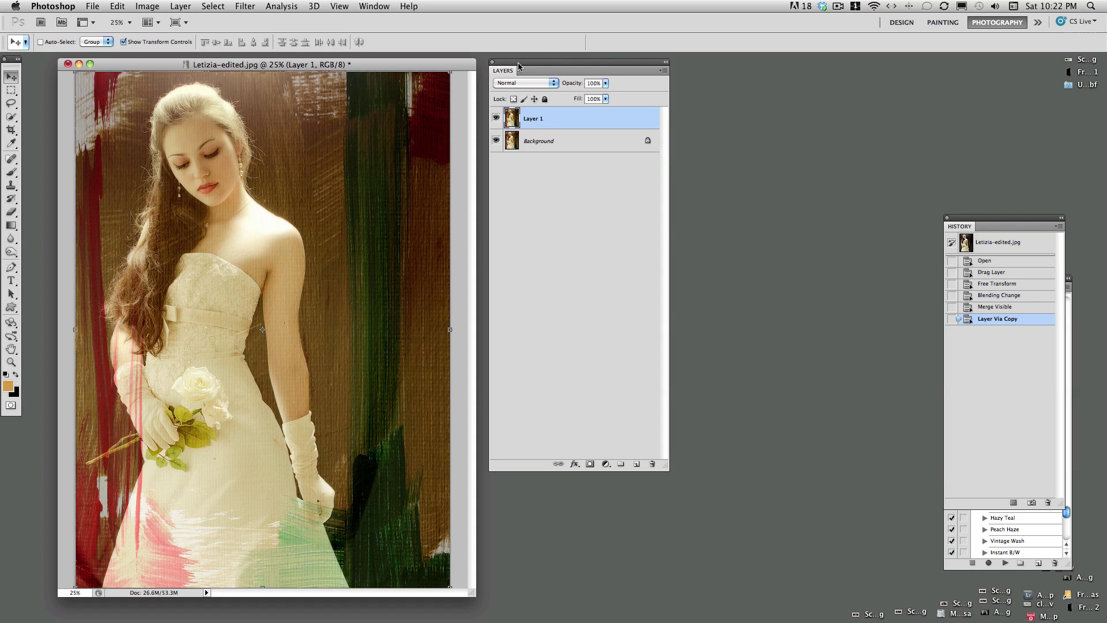
Set the duplicated Layer 1 to Multiply at 63% opacity
{"action": "left_click", "coordinate": [553, 85]}
{"action": "left_click", "coordinate": [532, 113]}
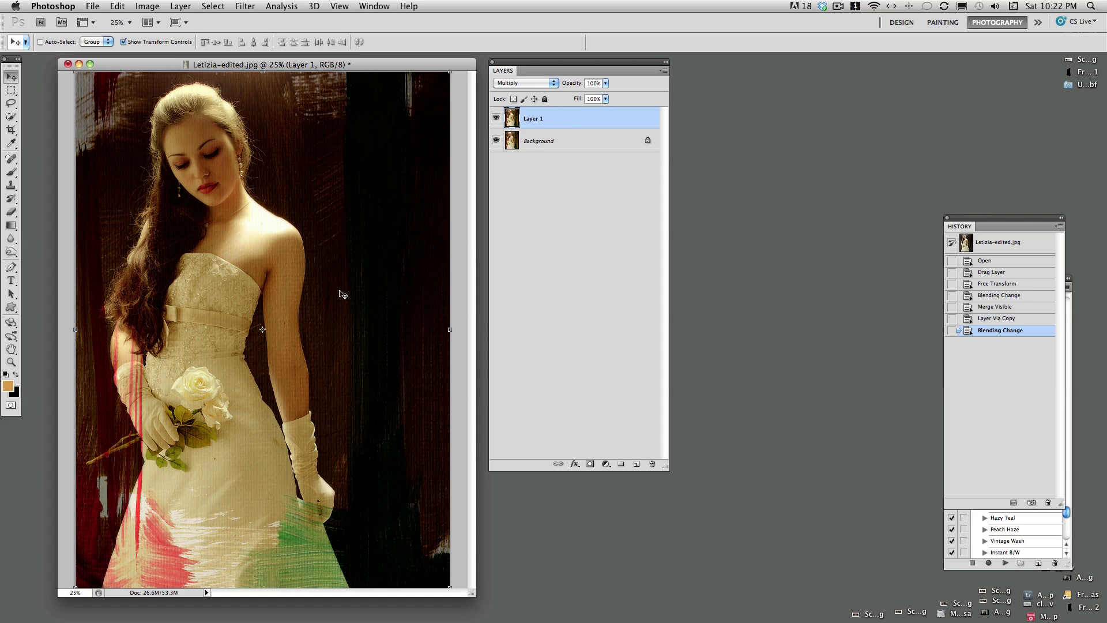
{"action": "left_click", "coordinate": [605, 84]}
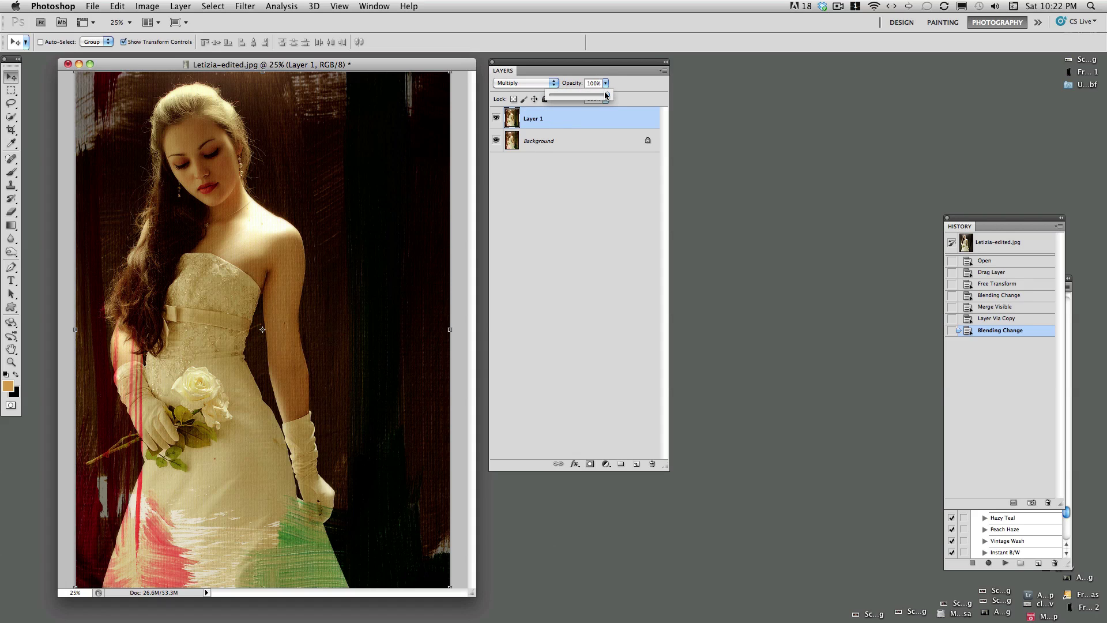
{"action": "left_click_drag", "start_coordinate": [607, 95], "coordinate": [587, 100]}
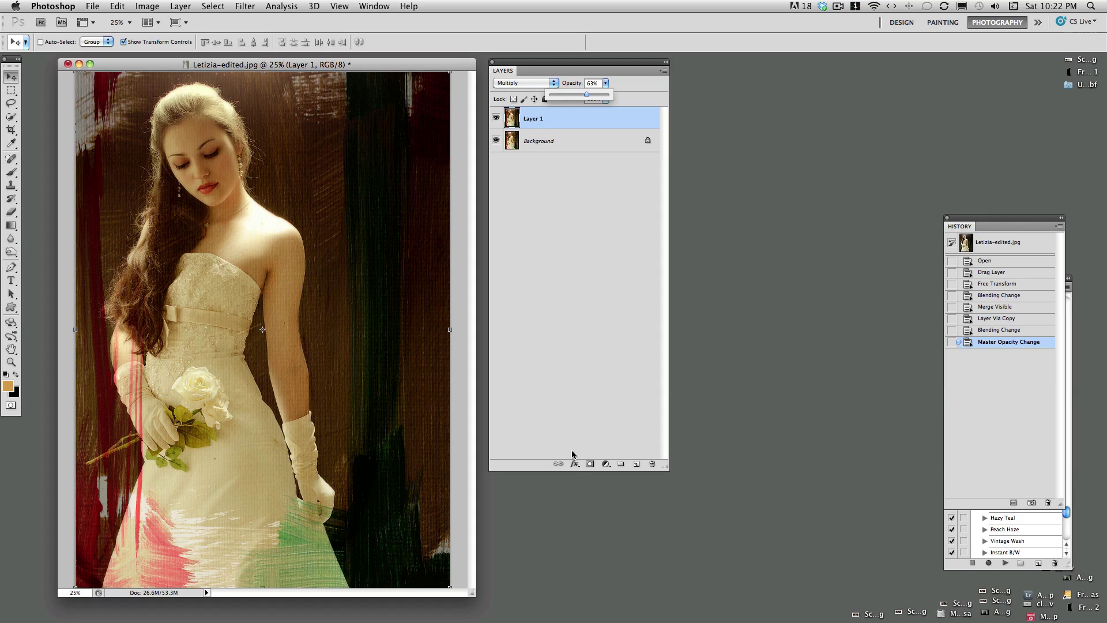
Add a layer mask and paint black with a 250 brush over the face, bodice and upper arm
{"action": "left_click", "coordinate": [589, 464]}
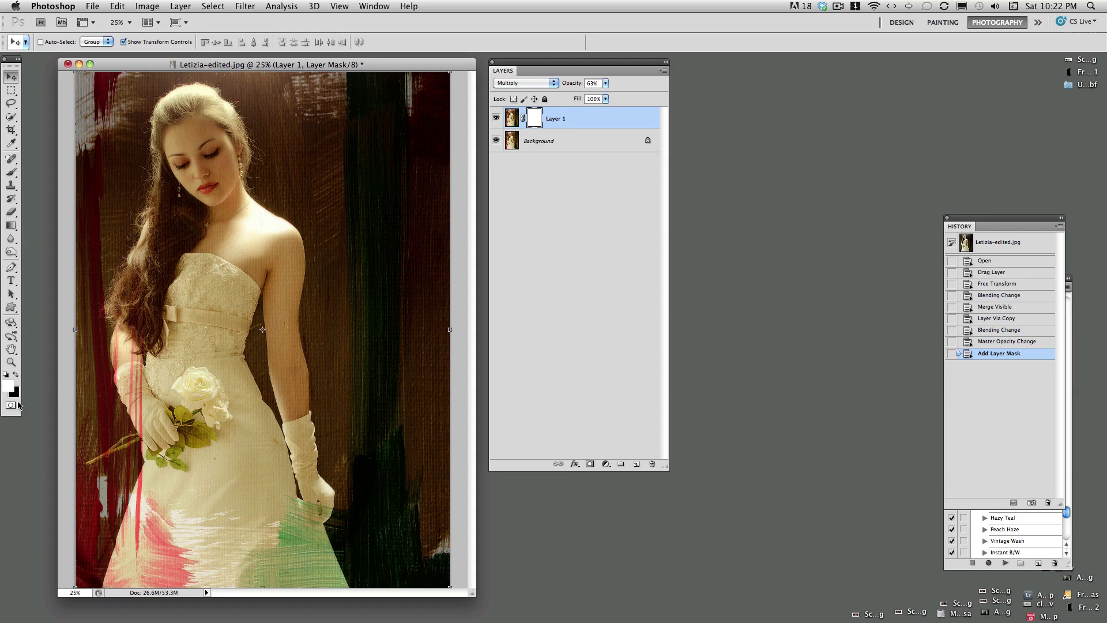
{"action": "left_click", "coordinate": [15, 374]}
{"action": "key", "text": "b"}
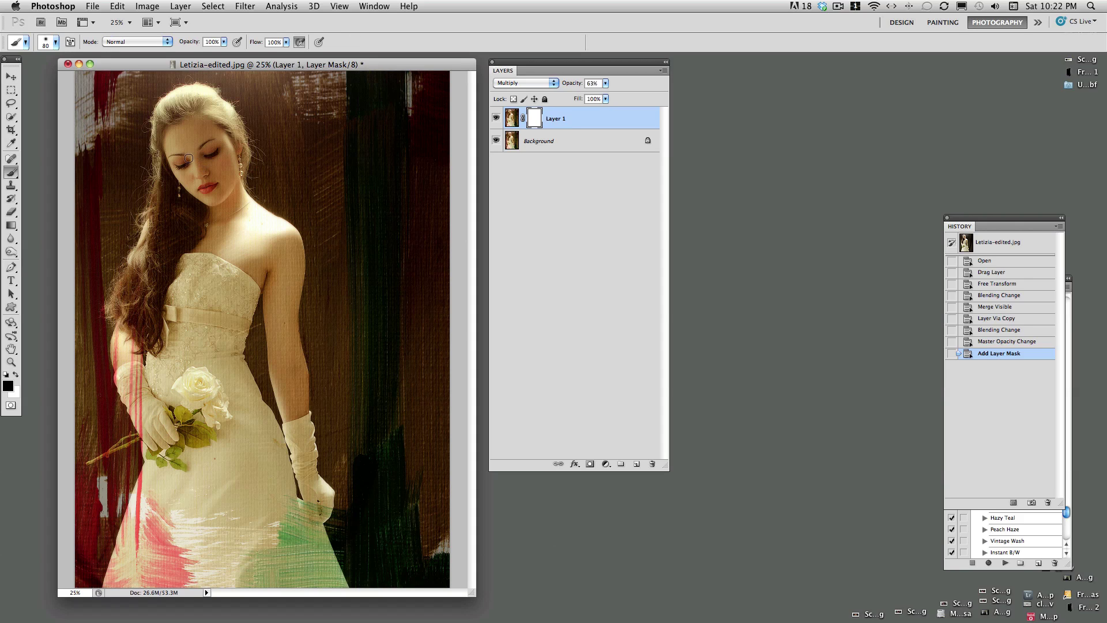
{"action": "key", "text": "bracketright"}
{"action": "key", "text": "bracketright"}
{"action": "key", "text": "bracketright"}
{"action": "key", "text": "bracketright"}
{"action": "key", "text": "bracketright"}
{"action": "key", "text": "bracketright"}
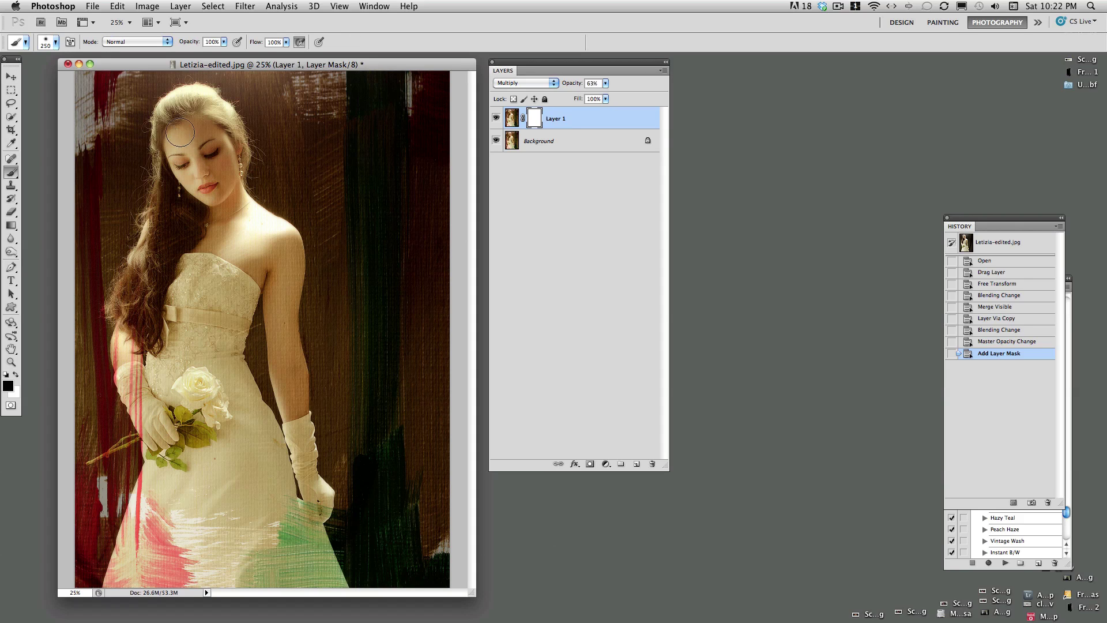
{"action": "mouse_move", "coordinate": [203, 133]}
{"action": "left_mouse_down"}
{"action": "mouse_move", "coordinate": [217, 200]}
{"action": "mouse_move", "coordinate": [199, 224]}
{"action": "mouse_move", "coordinate": [209, 260]}
{"action": "mouse_move", "coordinate": [160, 326]}
{"action": "mouse_move", "coordinate": [170, 372]}
{"action": "mouse_move", "coordinate": [135, 334]}
{"action": "mouse_move", "coordinate": [124, 338]}
{"action": "mouse_move", "coordinate": [152, 424]}
{"action": "mouse_move", "coordinate": [177, 334]}
{"action": "mouse_move", "coordinate": [209, 334]}
{"action": "mouse_move", "coordinate": [234, 266]}
{"action": "mouse_move", "coordinate": [203, 249]}
{"action": "mouse_move", "coordinate": [204, 166]}
{"action": "mouse_move", "coordinate": [181, 130]}
{"action": "mouse_move", "coordinate": [243, 248]}
{"action": "mouse_move", "coordinate": [257, 228]}
{"action": "mouse_move", "coordinate": [281, 266]}
{"action": "mouse_move", "coordinate": [287, 237]}
{"action": "mouse_move", "coordinate": [291, 267]}
{"action": "mouse_move", "coordinate": [279, 255]}
{"action": "mouse_move", "coordinate": [248, 275]}
{"action": "mouse_move", "coordinate": [232, 333]}
{"action": "mouse_move", "coordinate": [225, 398]}
{"action": "mouse_move", "coordinate": [225, 360]}
{"action": "mouse_move", "coordinate": [255, 425]}
{"action": "mouse_move", "coordinate": [232, 368]}
{"action": "mouse_move", "coordinate": [231, 447]}
{"action": "mouse_move", "coordinate": [218, 439]}
{"action": "mouse_move", "coordinate": [202, 478]}
{"action": "mouse_move", "coordinate": [164, 476]}
{"action": "mouse_move", "coordinate": [264, 440]}
{"action": "left_mouse_up"}
{"action": "mouse_move", "coordinate": [281, 279]}
{"action": "left_mouse_down"}
{"action": "mouse_move", "coordinate": [286, 380]}
{"action": "mouse_move", "coordinate": [284, 297]}
{"action": "mouse_move", "coordinate": [269, 249]}
{"action": "mouse_move", "coordinate": [257, 262]}
{"action": "left_mouse_up"}
Refine the mask with a 125 brush over glove, arm and face, restoring the dark backdrop in white
{"action": "key", "text": "bracketleft"}
{"action": "key", "text": "bracketleft"}
{"action": "key", "text": "bracketleft"}
{"action": "key", "text": "bracketleft"}
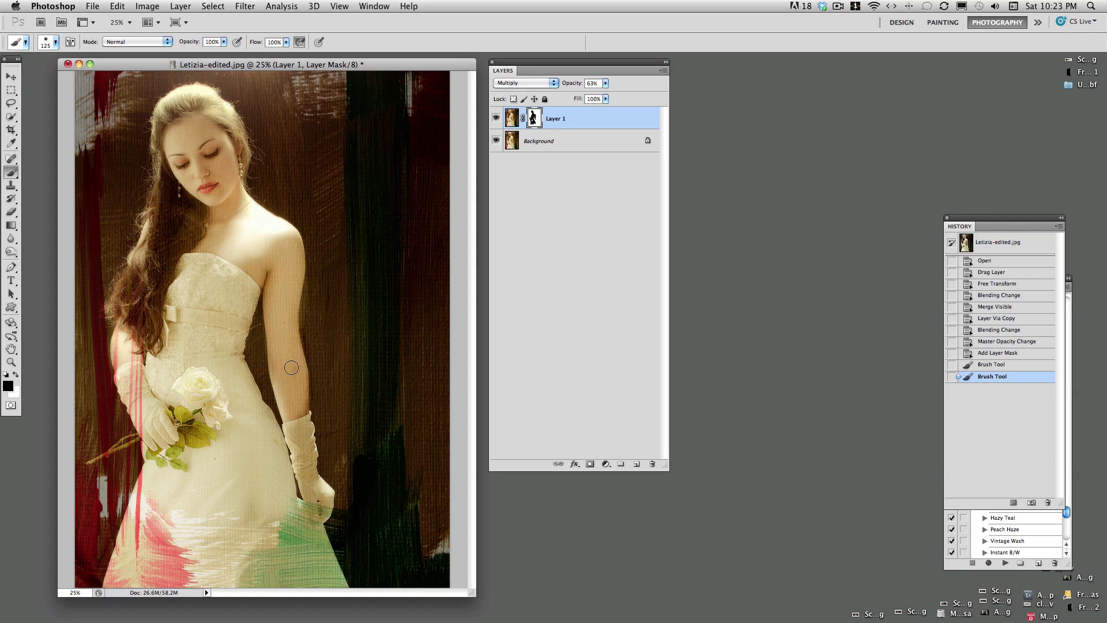
{"action": "mouse_move", "coordinate": [297, 415]}
{"action": "left_mouse_down"}
{"action": "mouse_move", "coordinate": [291, 470]}
{"action": "mouse_move", "coordinate": [305, 421]}
{"action": "mouse_move", "coordinate": [323, 510]}
{"action": "left_mouse_up"}
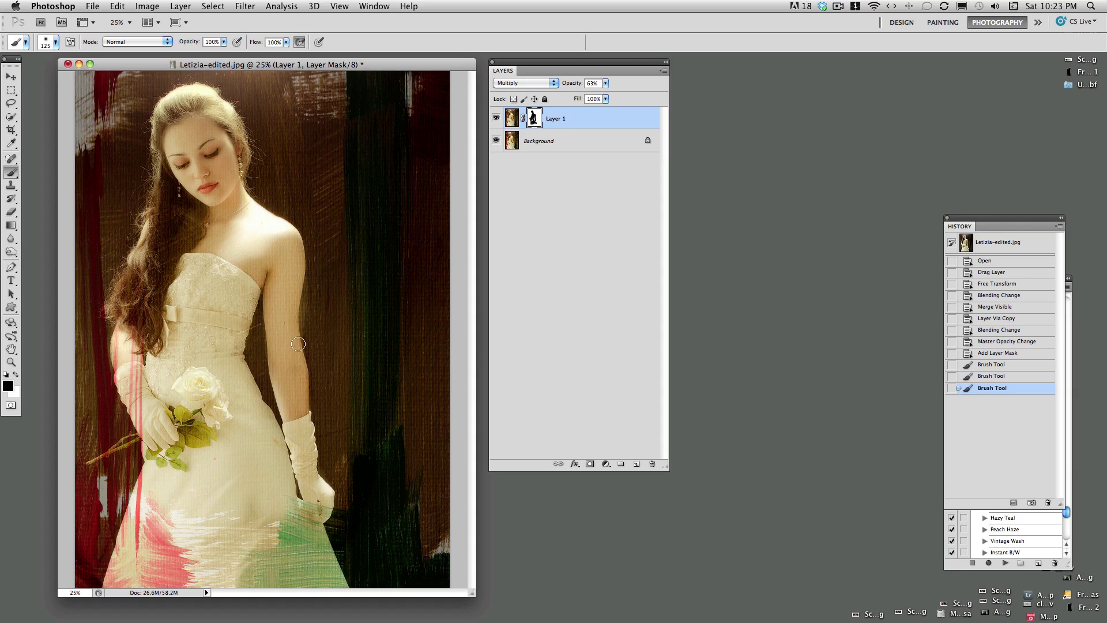
{"action": "mouse_move", "coordinate": [312, 354]}
{"action": "left_mouse_down"}
{"action": "mouse_move", "coordinate": [321, 341]}
{"action": "mouse_move", "coordinate": [334, 361]}
{"action": "left_mouse_up"}
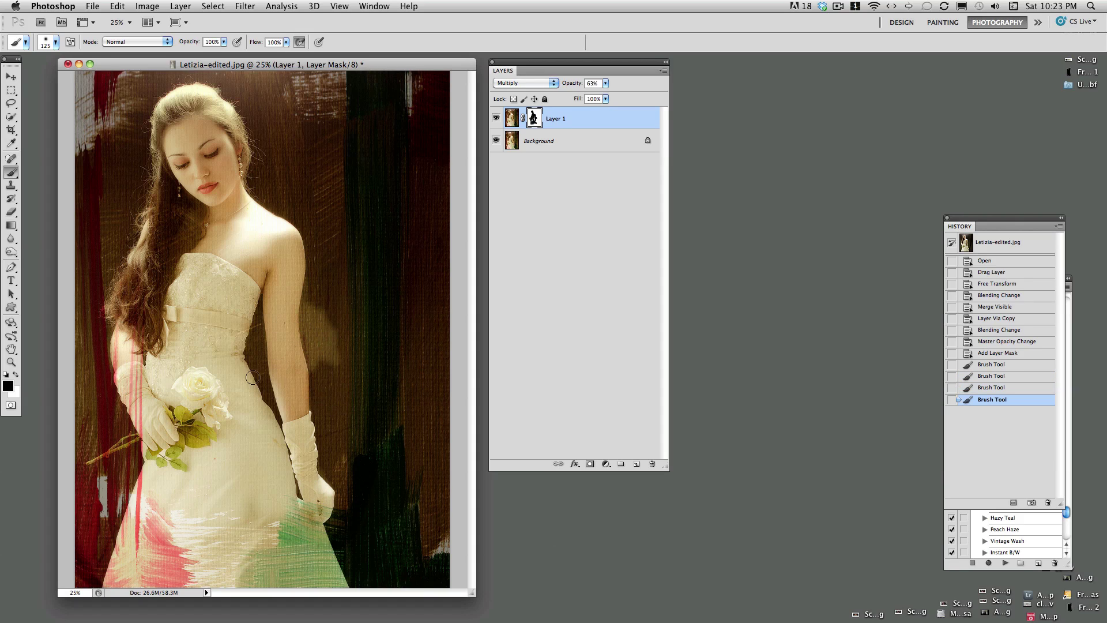
{"action": "left_click", "coordinate": [13, 374]}
{"action": "mouse_move", "coordinate": [297, 317]}
{"action": "left_mouse_down"}
{"action": "mouse_move", "coordinate": [310, 283]}
{"action": "mouse_move", "coordinate": [318, 389]}
{"action": "mouse_move", "coordinate": [325, 310]}
{"action": "mouse_move", "coordinate": [337, 349]}
{"action": "mouse_move", "coordinate": [320, 317]}
{"action": "mouse_move", "coordinate": [335, 383]}
{"action": "left_mouse_up"}
{"action": "mouse_move", "coordinate": [126, 350]}
{"action": "left_mouse_down"}
{"action": "mouse_move", "coordinate": [116, 358]}
{"action": "mouse_move", "coordinate": [127, 327]}
{"action": "left_mouse_up"}
{"action": "left_click", "coordinate": [15, 375]}
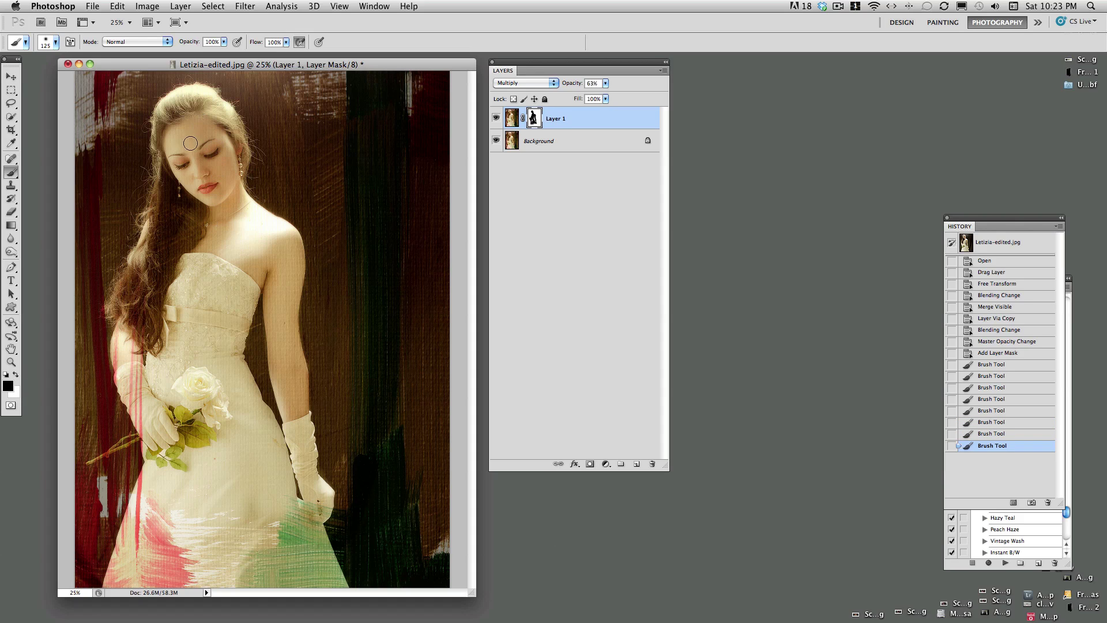
{"action": "mouse_move", "coordinate": [190, 156]}
{"action": "left_mouse_down"}
{"action": "mouse_move", "coordinate": [178, 135]}
{"action": "mouse_move", "coordinate": [205, 163]}
{"action": "left_mouse_up"}
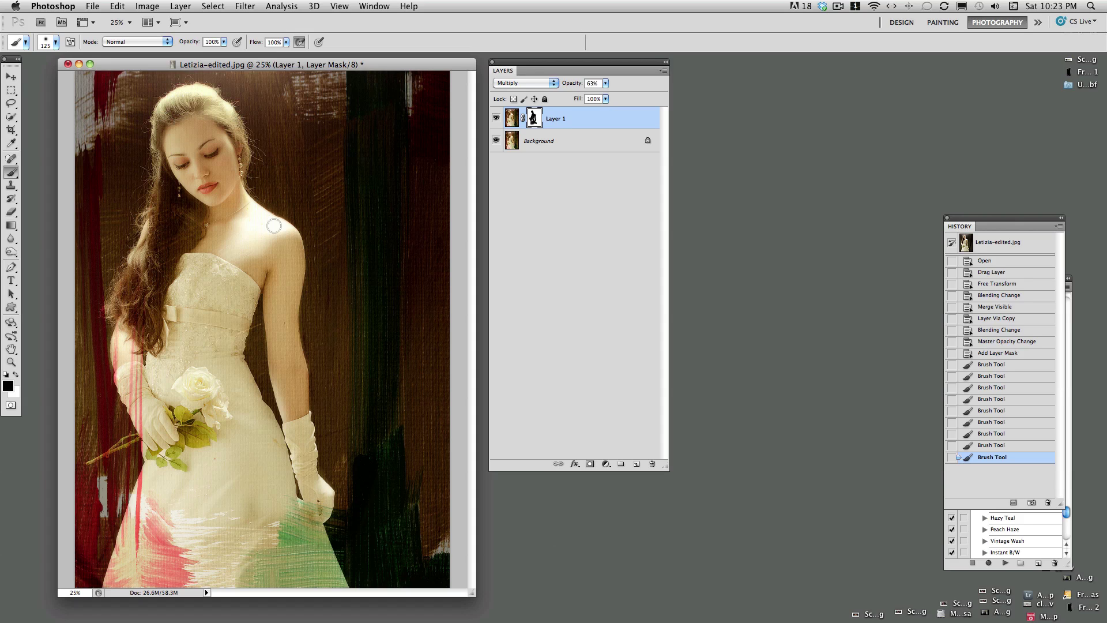
{"action": "mouse_move", "coordinate": [290, 304]}
{"action": "left_mouse_down"}
{"action": "mouse_move", "coordinate": [281, 338]}
{"action": "mouse_move", "coordinate": [301, 421]}
{"action": "mouse_move", "coordinate": [279, 316]}
{"action": "mouse_move", "coordinate": [261, 277]}
{"action": "mouse_move", "coordinate": [248, 278]}
{"action": "left_mouse_up"}
Merge visible layers into Background, then add a Gradient Map adjustment layer
{"action": "left_click", "coordinate": [172, 7]}
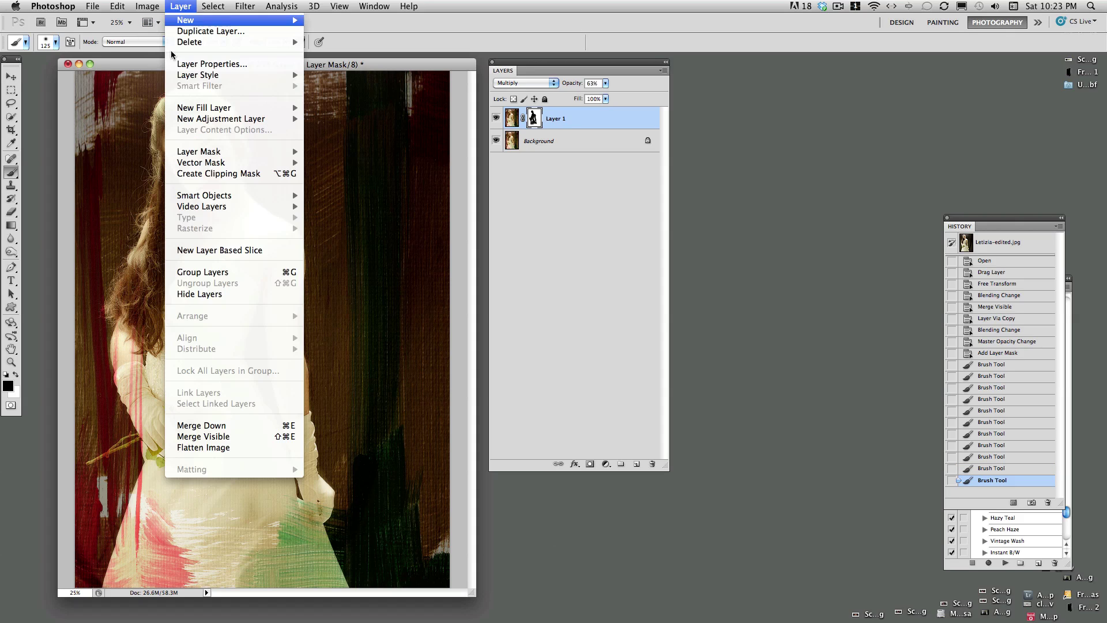
{"action": "left_click", "coordinate": [195, 438]}
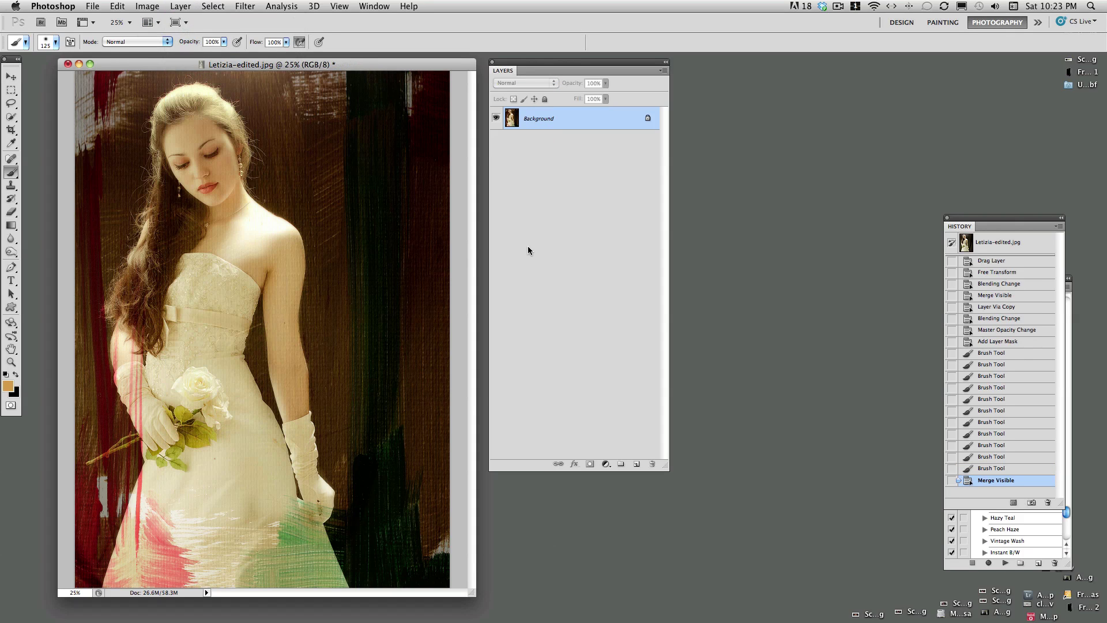
{"action": "left_click", "coordinate": [174, 7]}
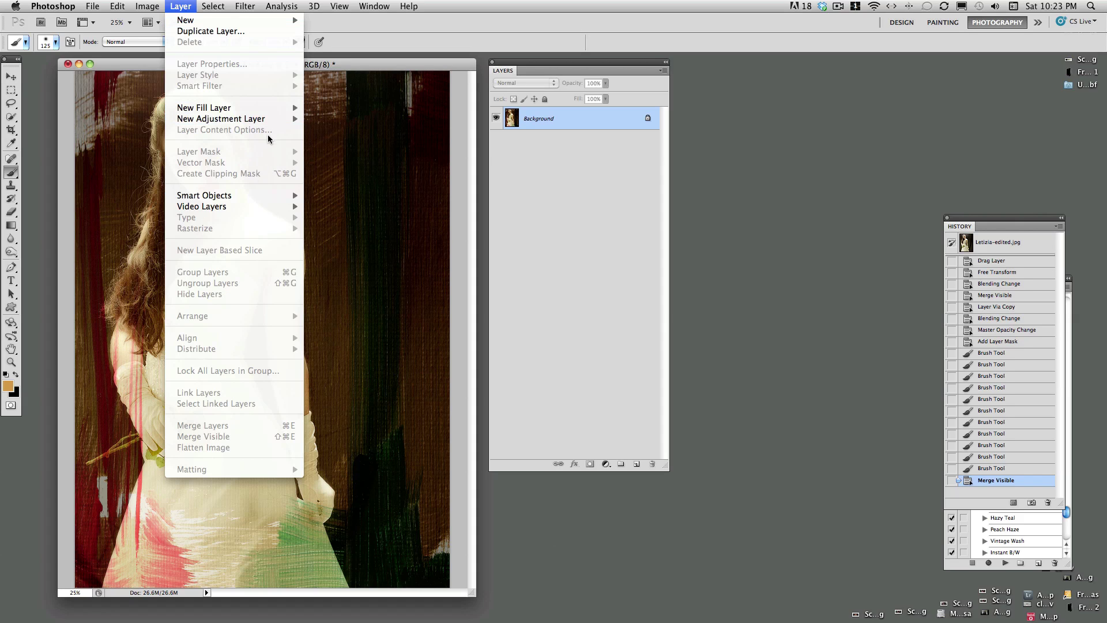
{"action": "mouse_move", "coordinate": [287, 123]}
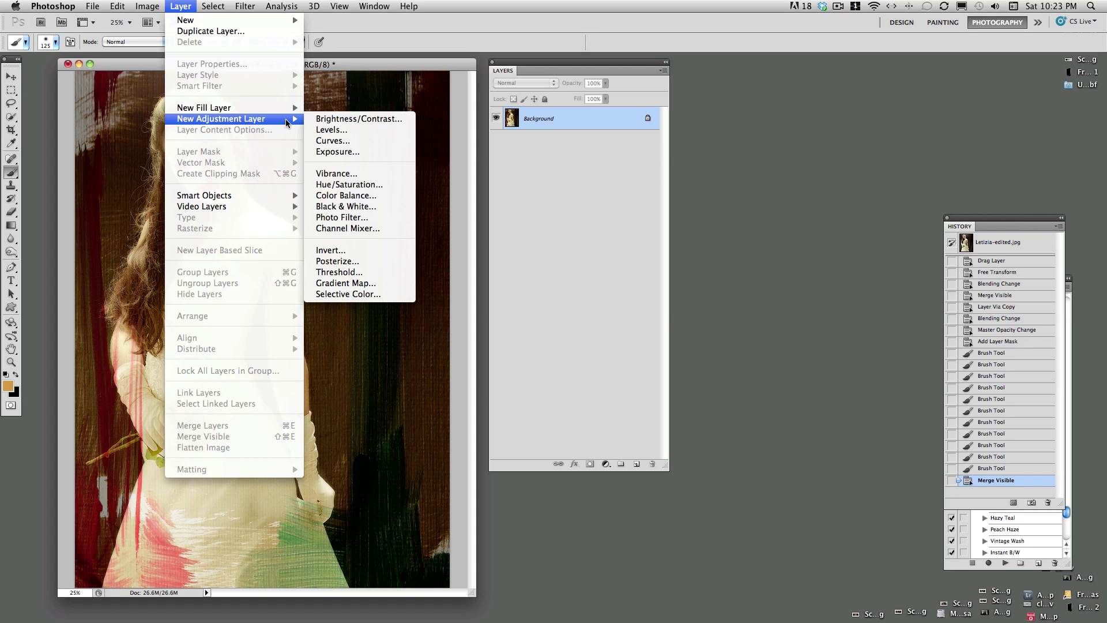
{"action": "left_click", "coordinate": [352, 283]}
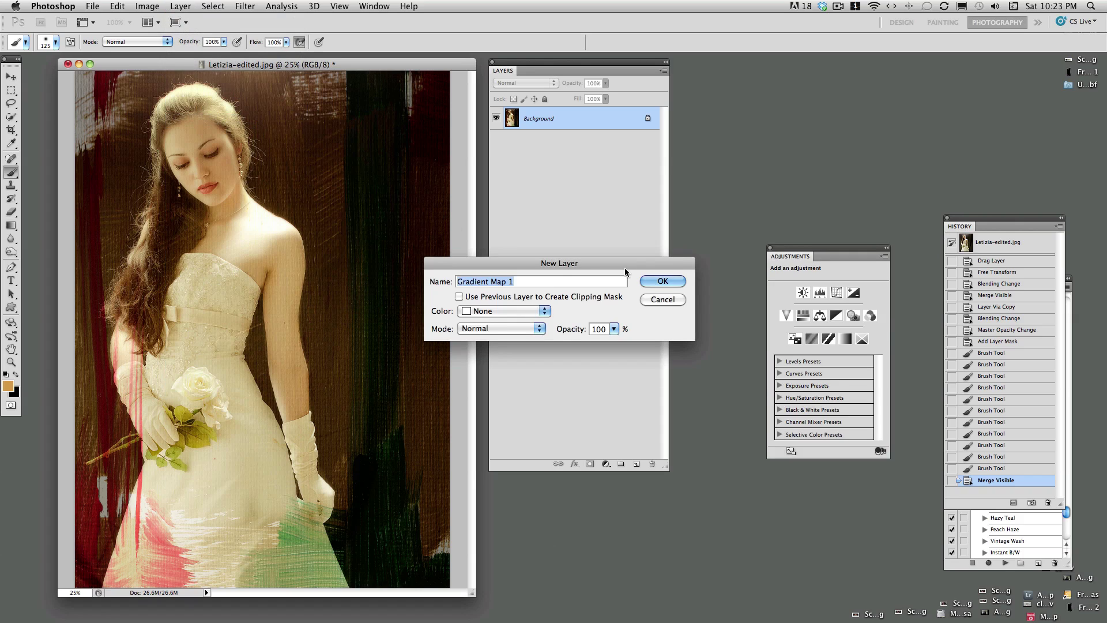
Create Gradient Map 1 with the black-to-white gradient preset and close its settings panel
{"action": "left_click_drag", "start_coordinate": [589, 261], "coordinate": [573, 201]}
{"action": "left_click", "coordinate": [656, 221]}
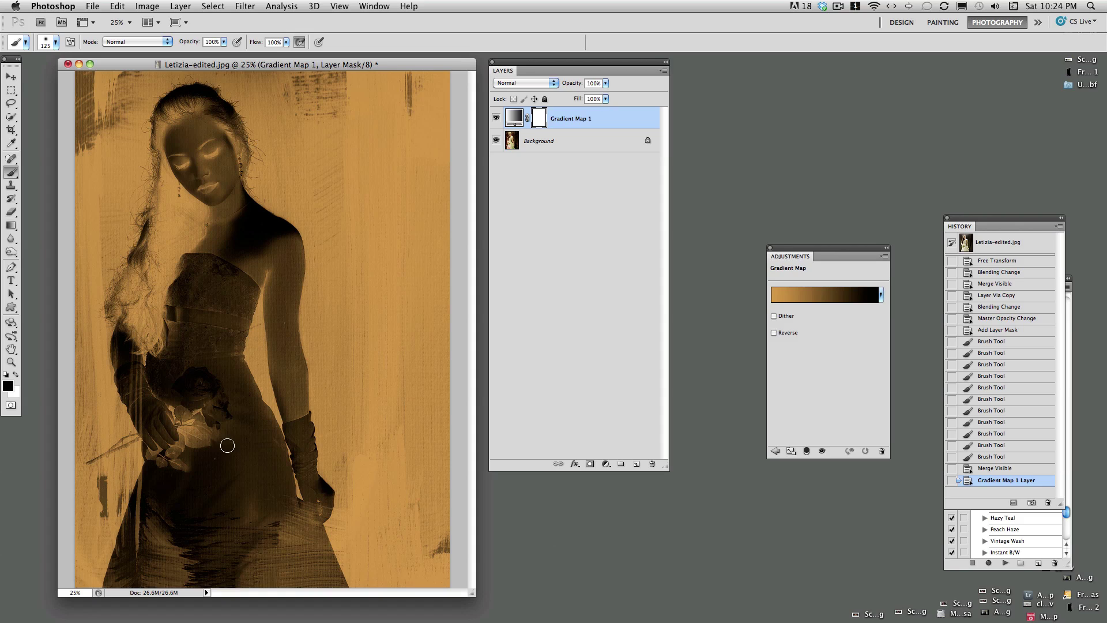
{"action": "left_click_drag", "start_coordinate": [796, 253], "coordinate": [545, 191]}
{"action": "left_click", "coordinate": [630, 233]}
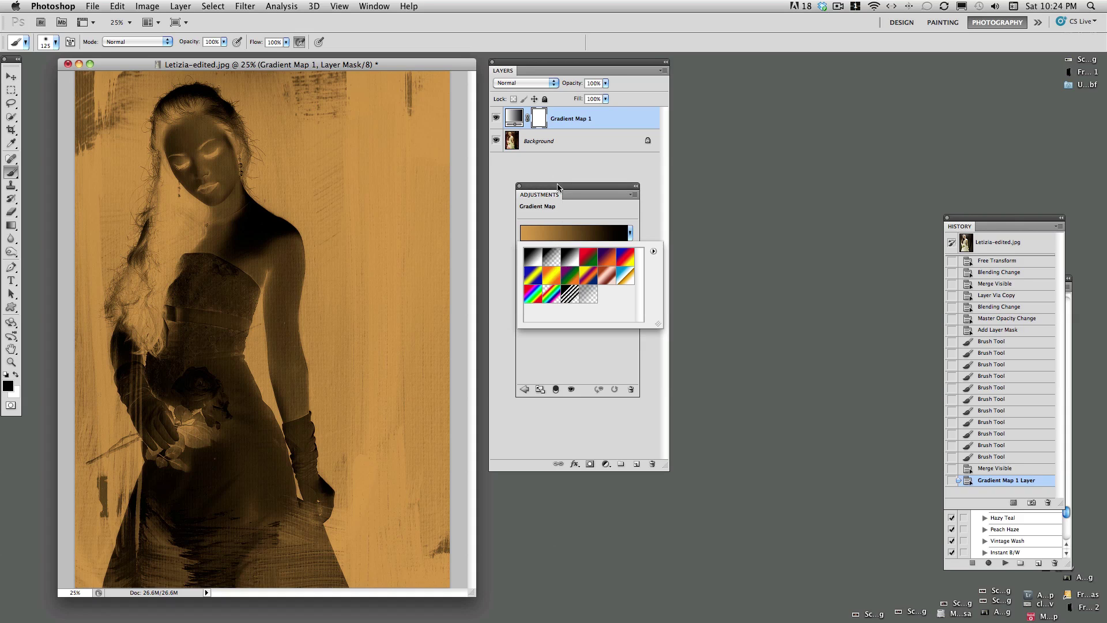
{"action": "left_click_drag", "start_coordinate": [567, 195], "coordinate": [556, 175]}
{"action": "left_click", "coordinate": [619, 213]}
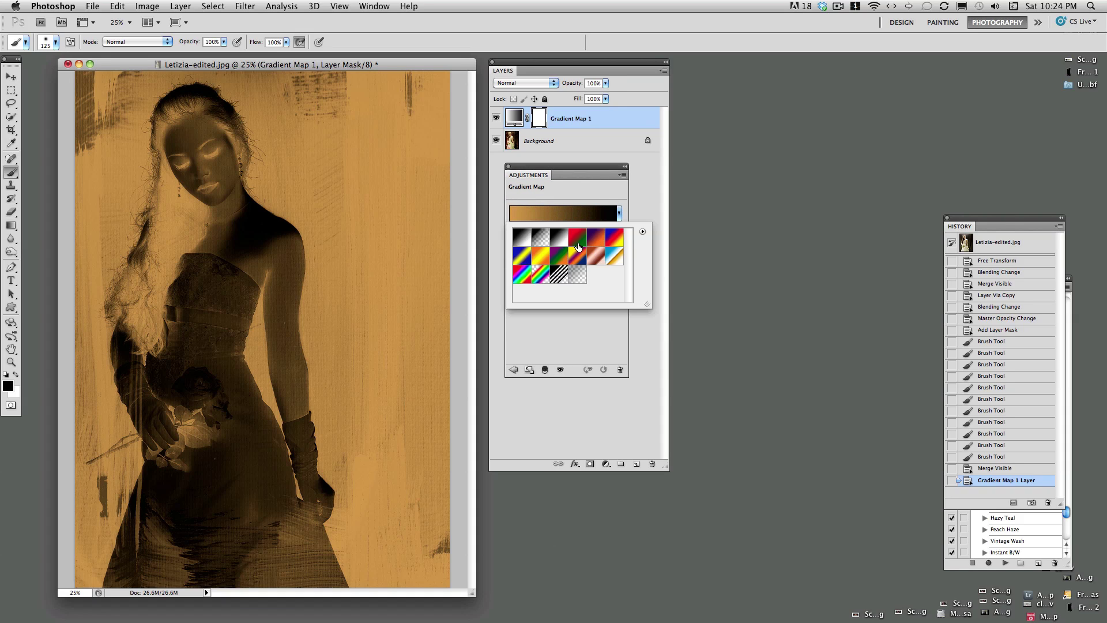
{"action": "left_click", "coordinate": [556, 242]}
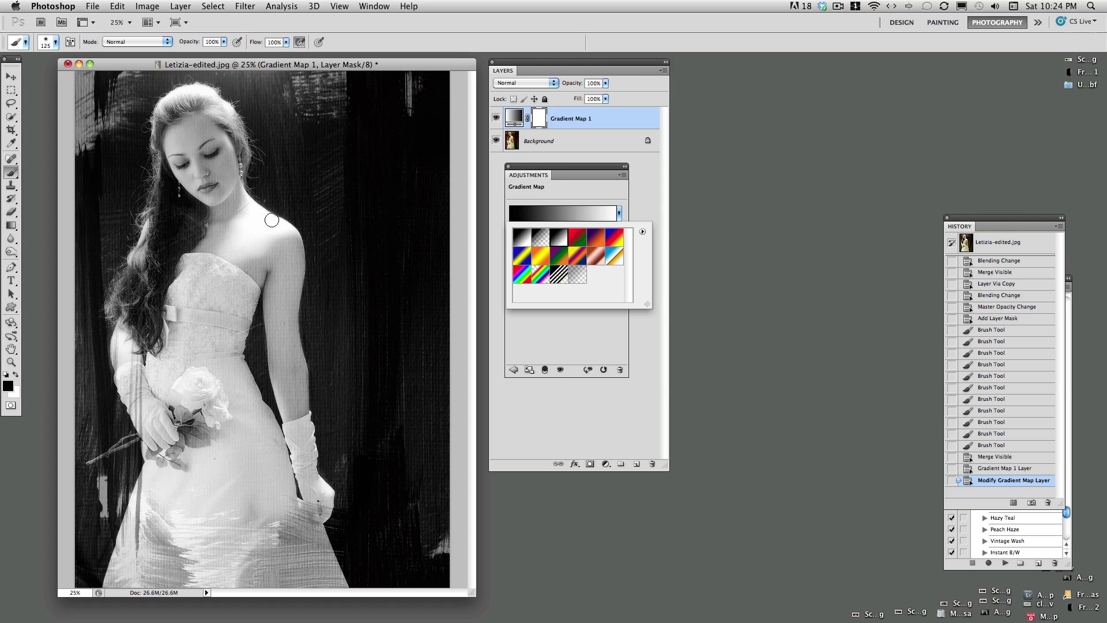
{"action": "left_click", "coordinate": [524, 166]}
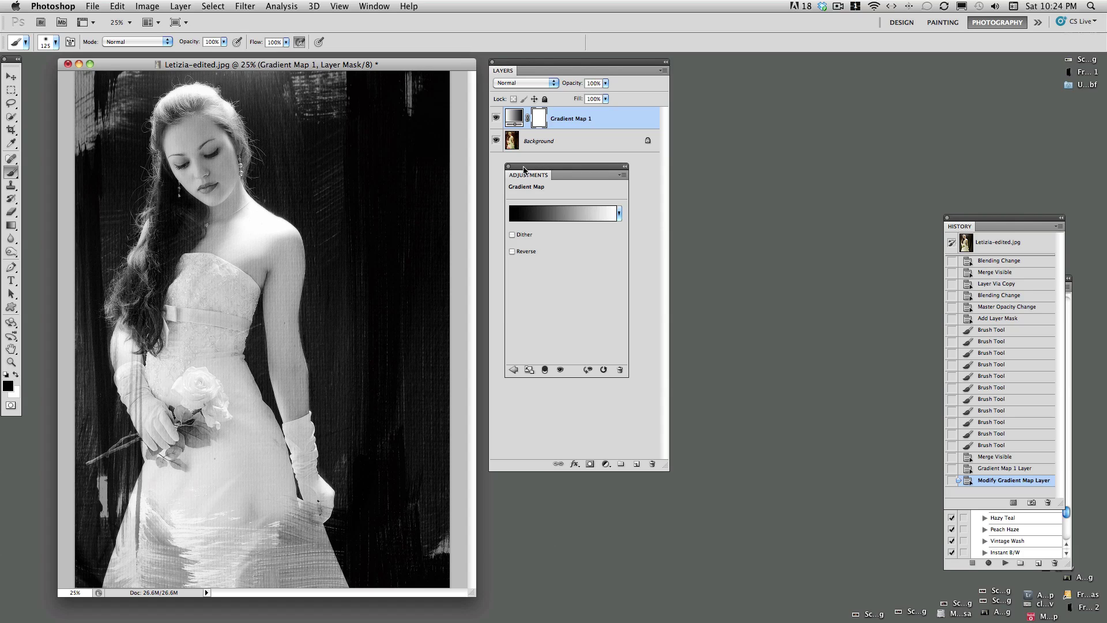
{"action": "left_click_drag", "start_coordinate": [524, 166], "coordinate": [730, 132]}
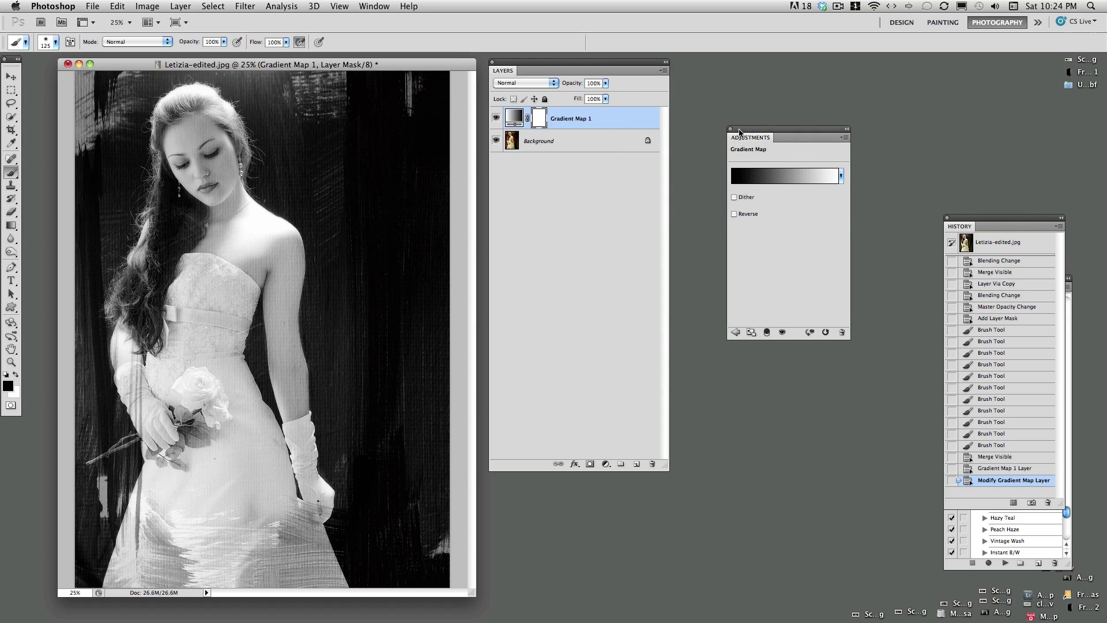
{"action": "left_click", "coordinate": [729, 130]}
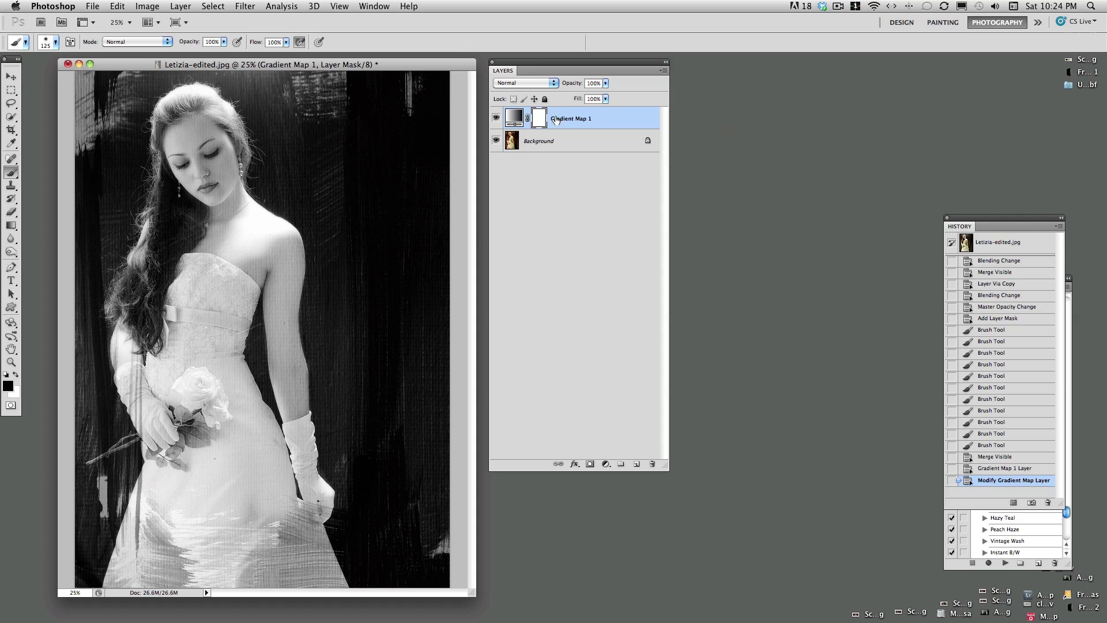
Set Gradient Map 1 to Overlay at 34% opacity, toggling its visibility to compare
{"action": "left_click", "coordinate": [552, 84]}
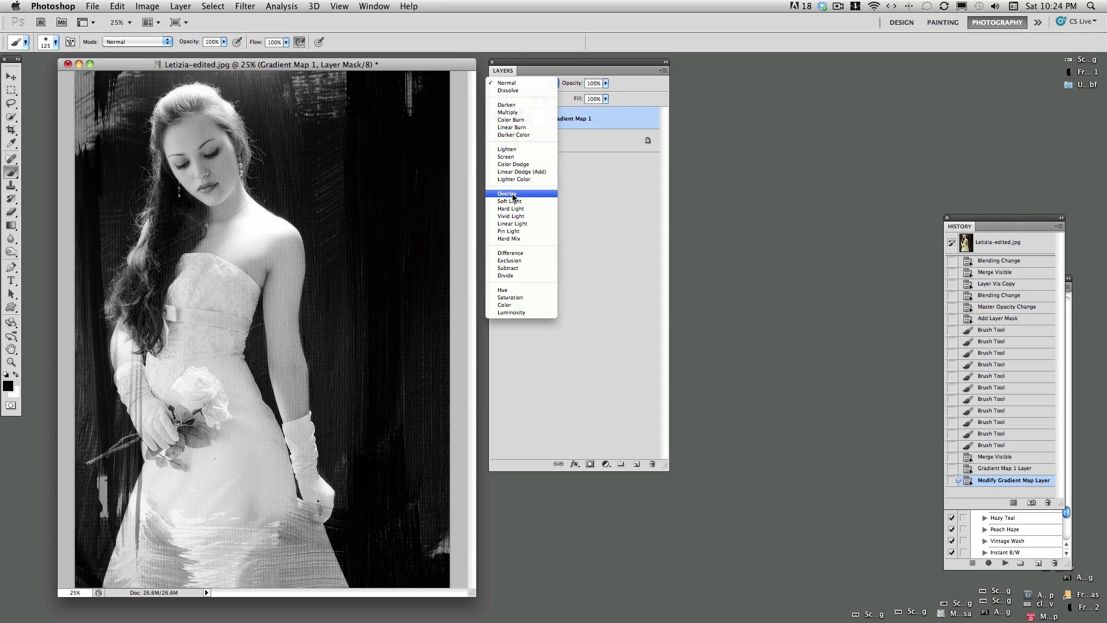
{"action": "left_click", "coordinate": [512, 193]}
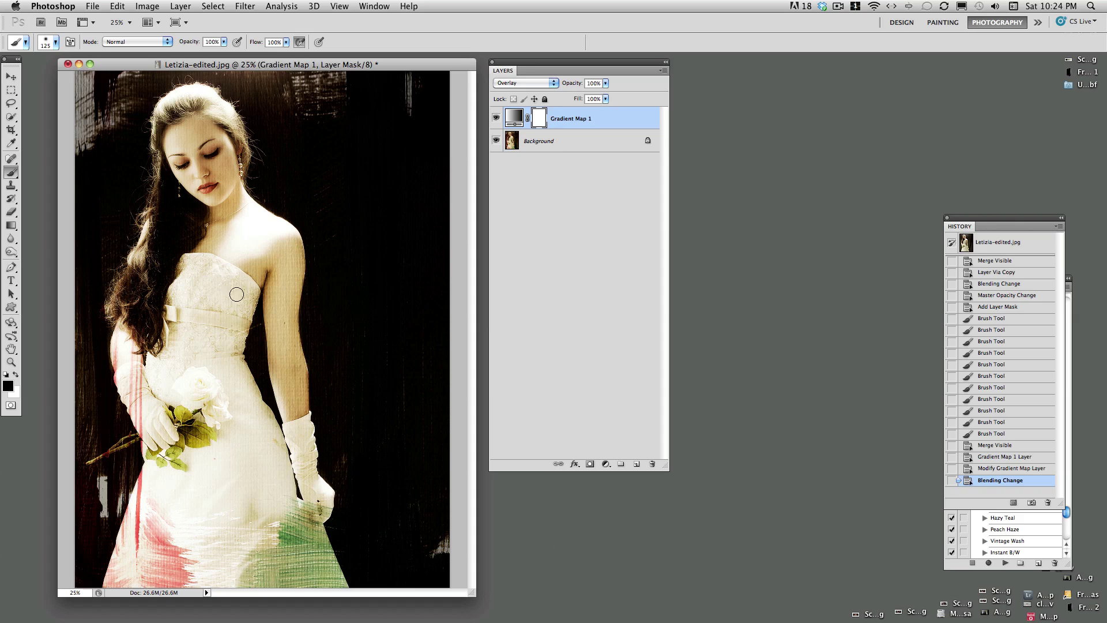
{"action": "left_click", "coordinate": [605, 83]}
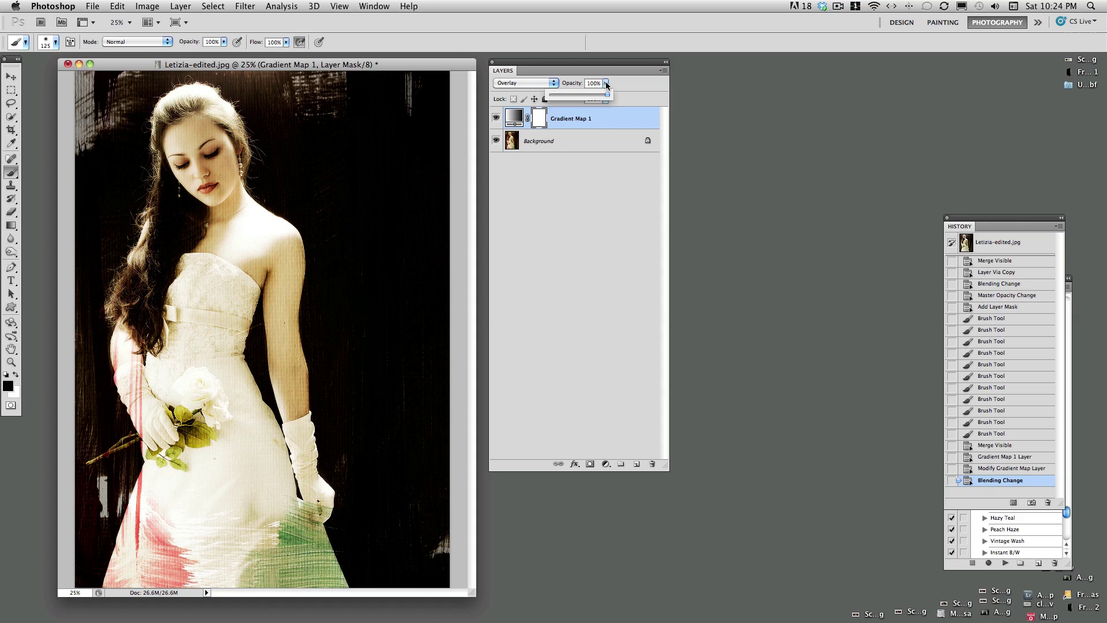
{"action": "left_click_drag", "start_coordinate": [607, 95], "coordinate": [570, 97]}
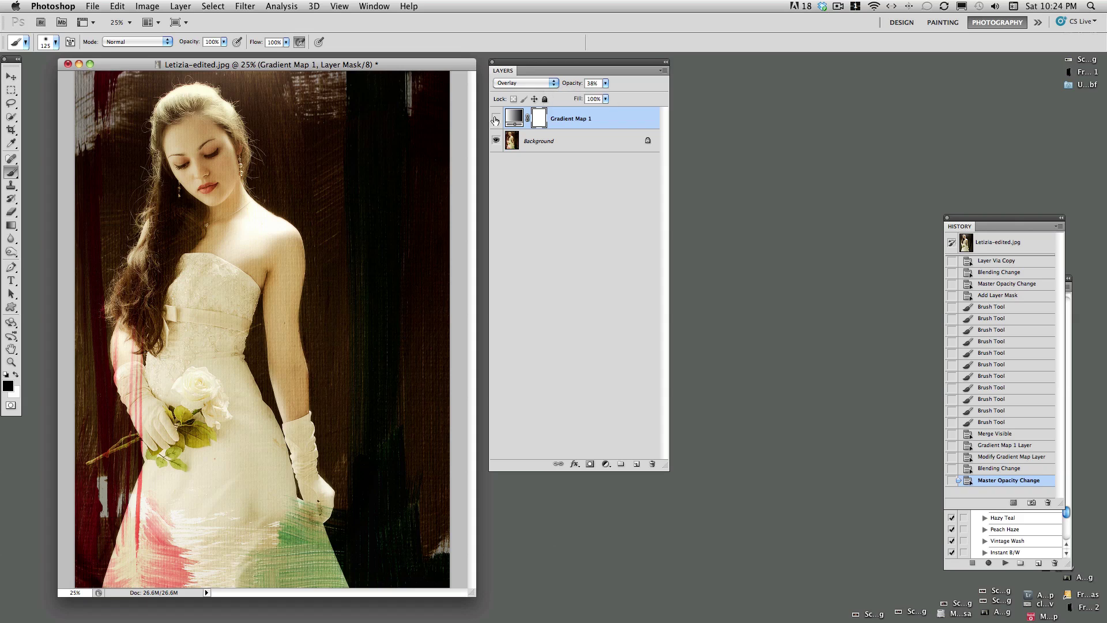
{"action": "left_click", "coordinate": [495, 119]}
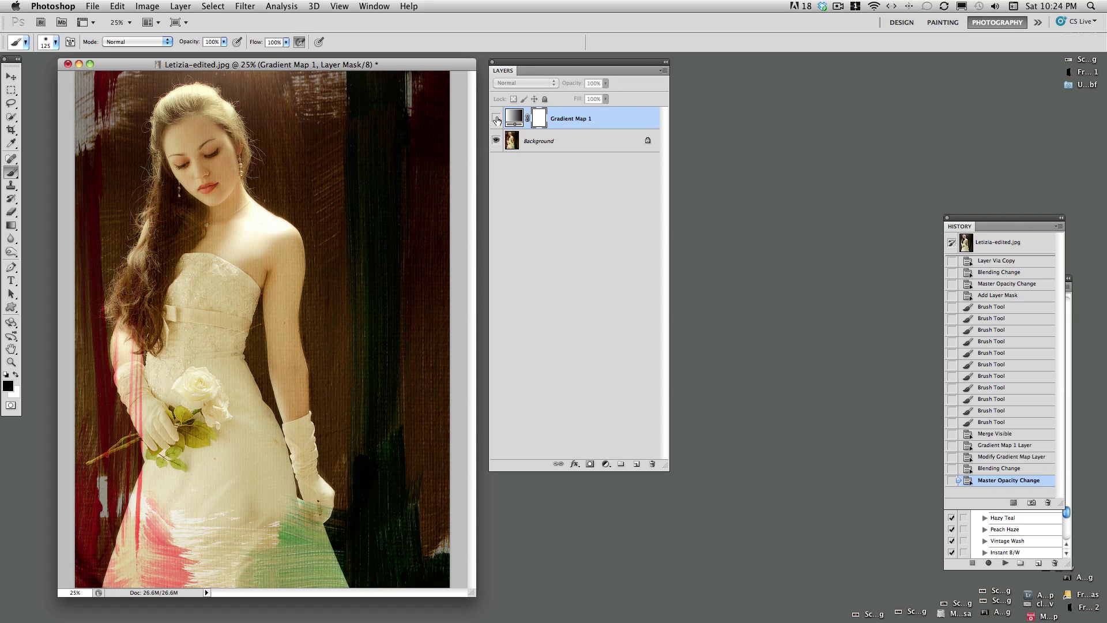
{"action": "left_click", "coordinate": [496, 118]}
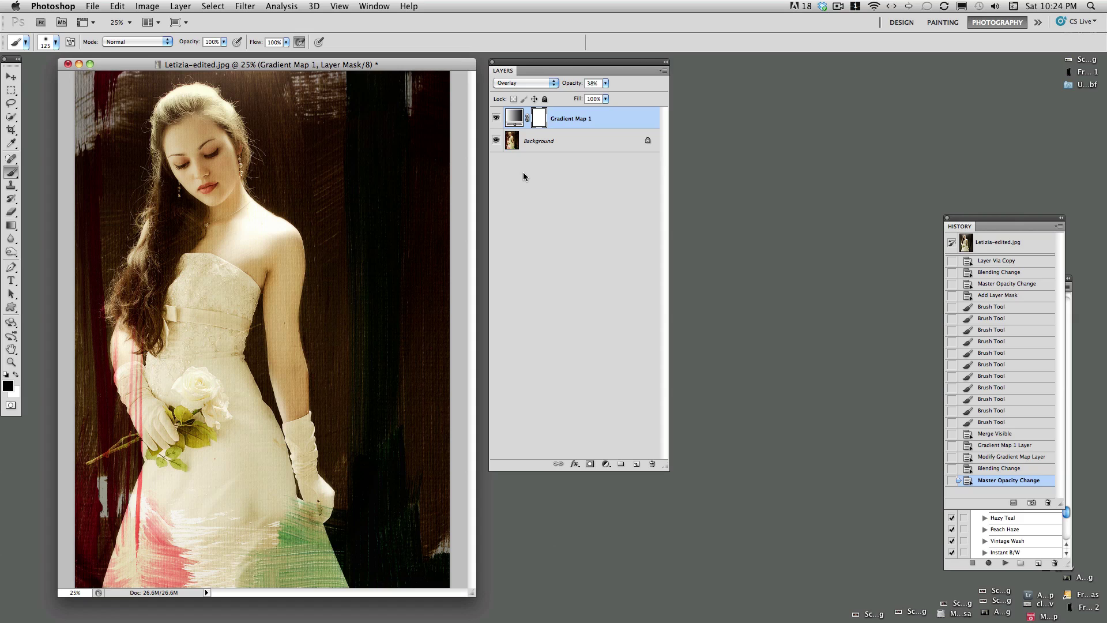
{"action": "left_click", "coordinate": [605, 83]}
{"action": "left_click_drag", "start_coordinate": [601, 98], "coordinate": [592, 103]}
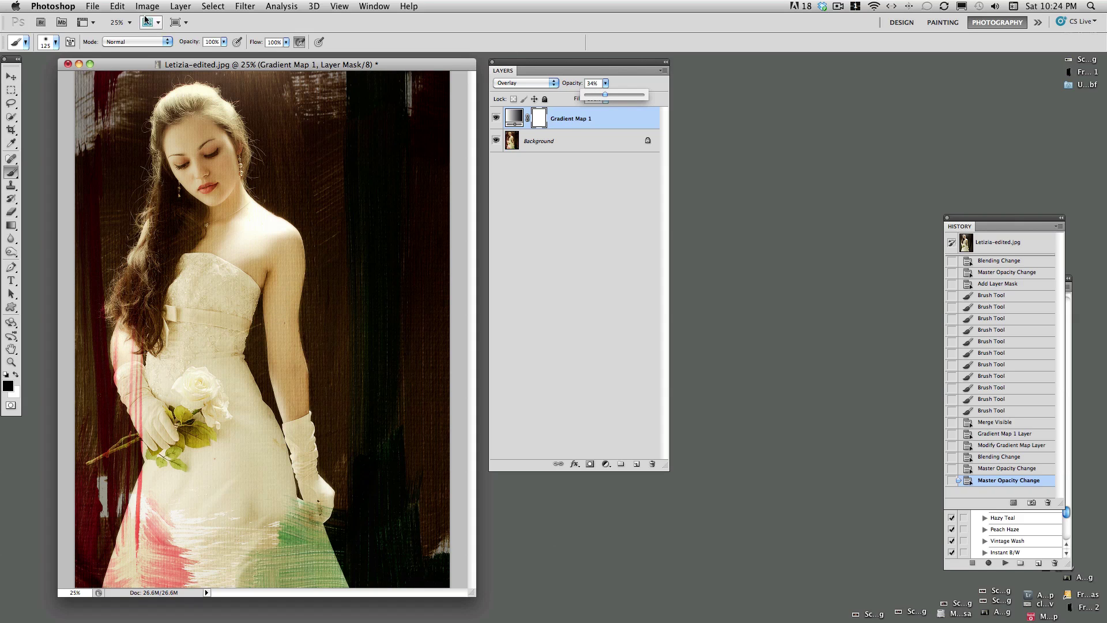
{"action": "left_click", "coordinate": [179, 6]}
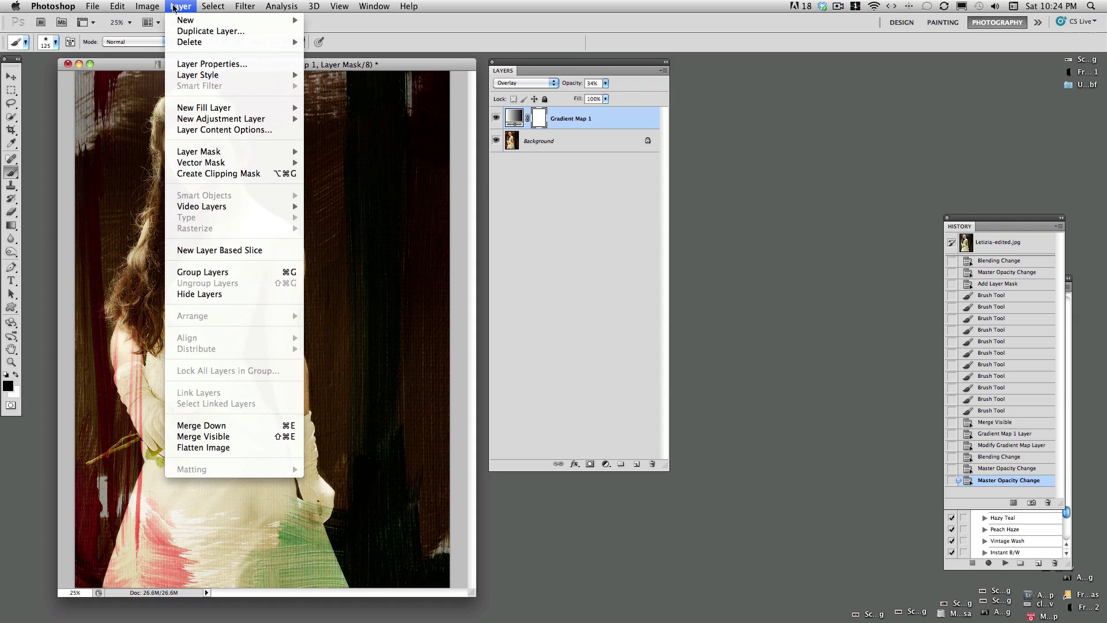
Merge the visible layers and duplicate the merged image onto a new Layer 1
{"action": "left_click", "coordinate": [188, 438]}
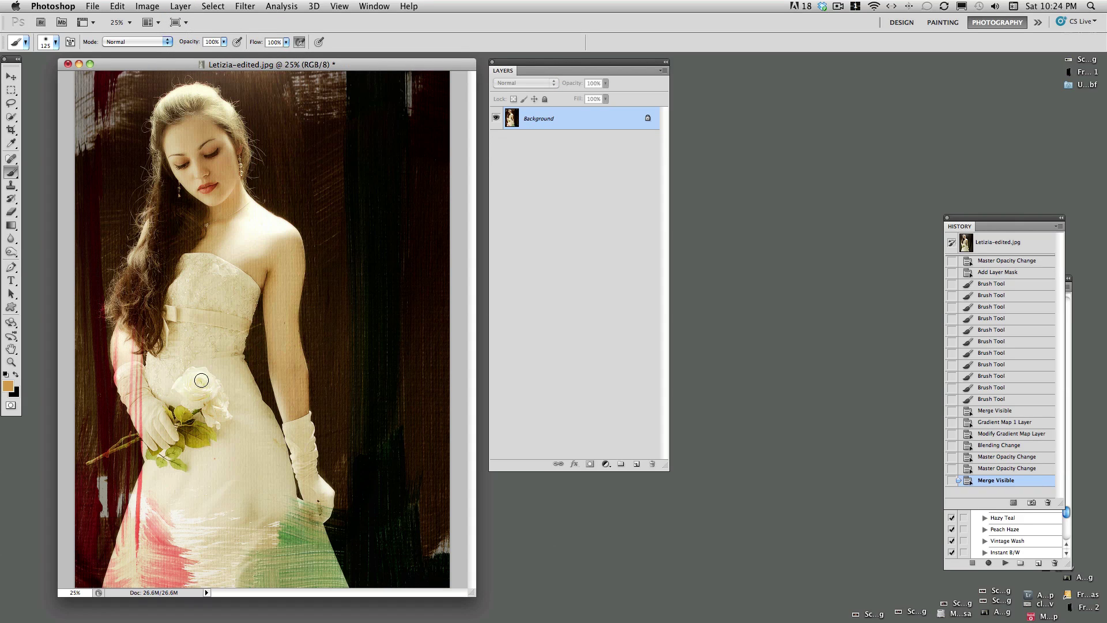
{"action": "left_click_drag", "start_coordinate": [512, 61], "coordinate": [507, 63]}
{"action": "key", "text": "ctrl+j"}
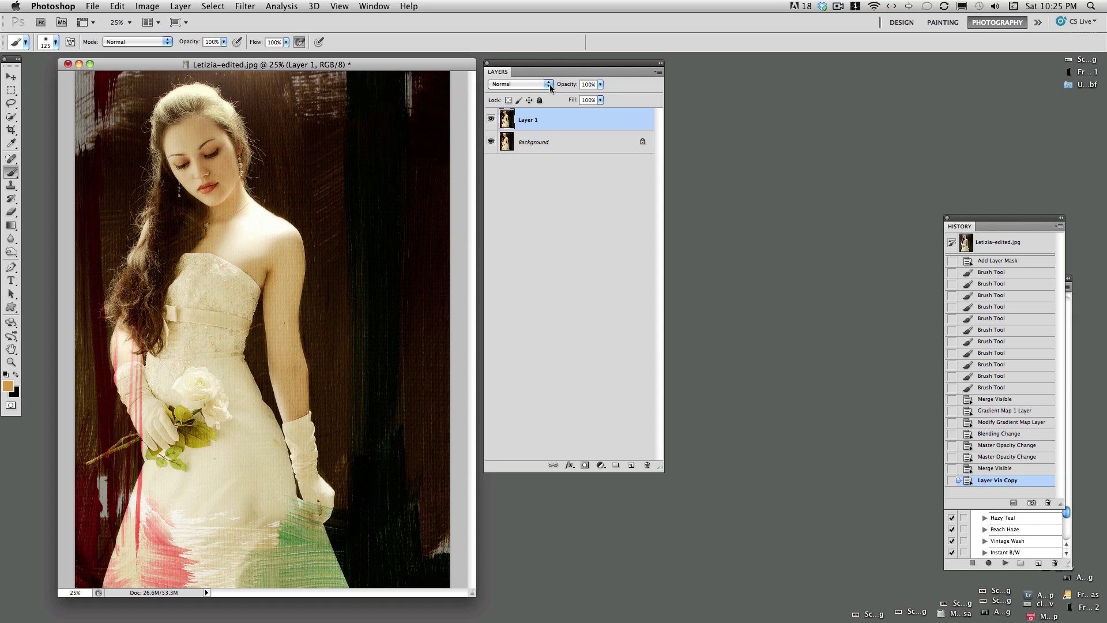
Set up the High Pass filter with a 7.4-pixel radius
{"action": "left_click", "coordinate": [243, 7]}
{"action": "mouse_move", "coordinate": [371, 243]}
{"action": "left_click", "coordinate": [407, 261]}
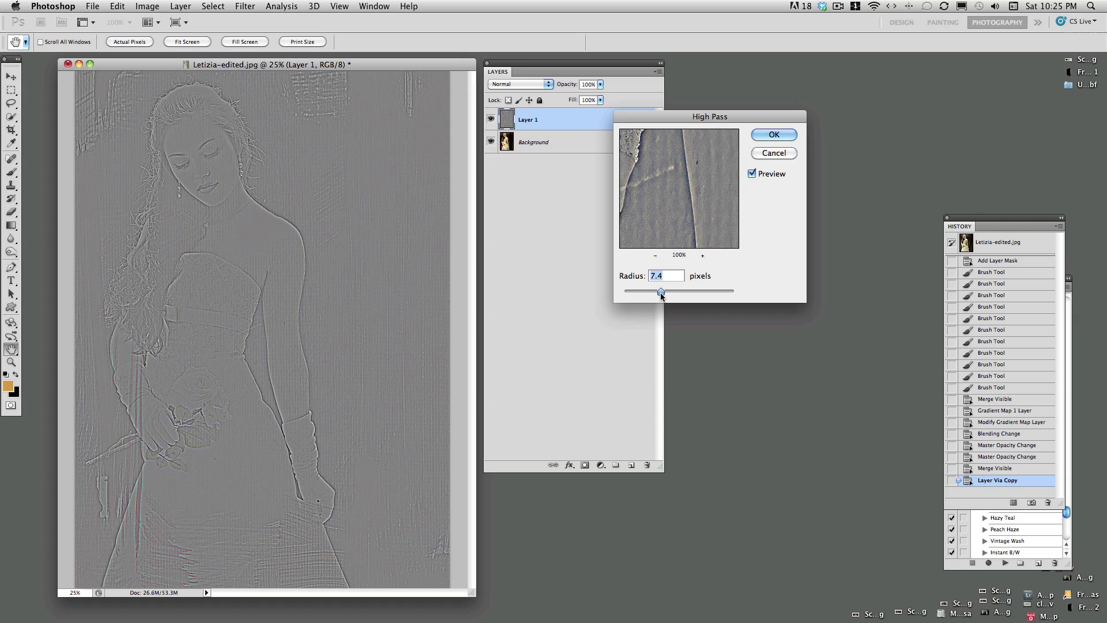
Apply the 7.4-pixel High Pass and blend Layer 1 in Overlay at 63% opacity
{"action": "left_click", "coordinate": [761, 133]}
{"action": "key", "text": "b"}
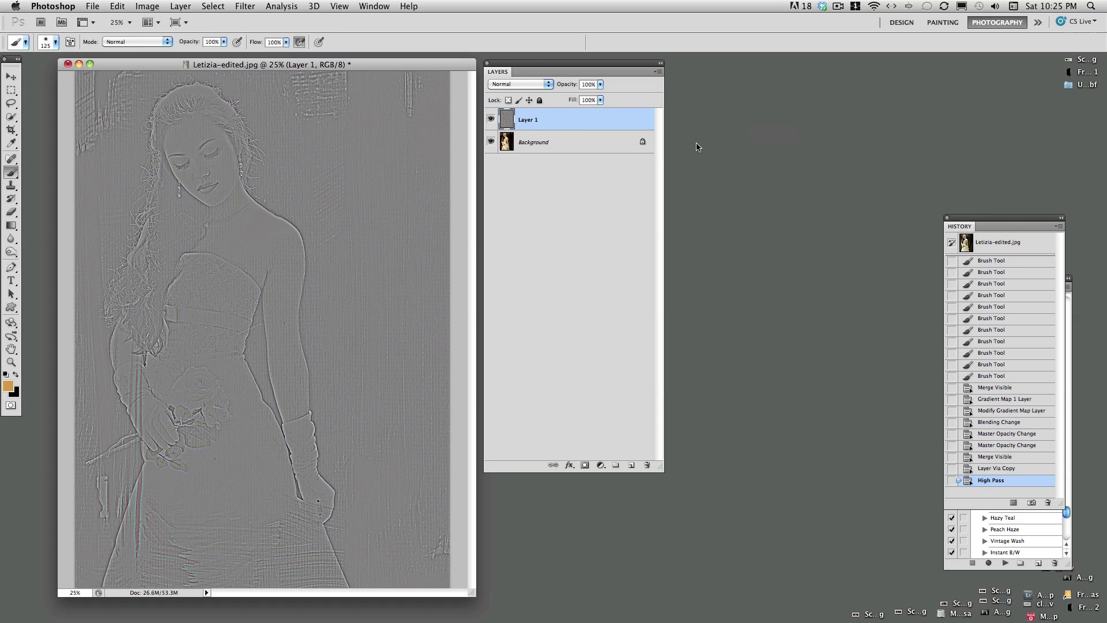
{"action": "left_click", "coordinate": [548, 85]}
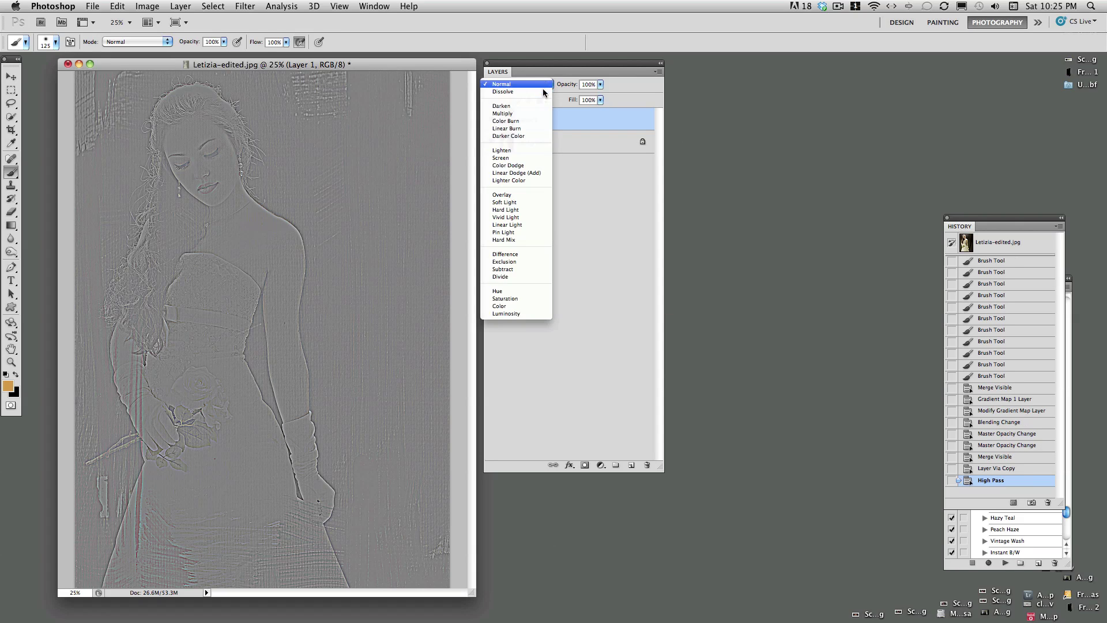
{"action": "left_click", "coordinate": [507, 195]}
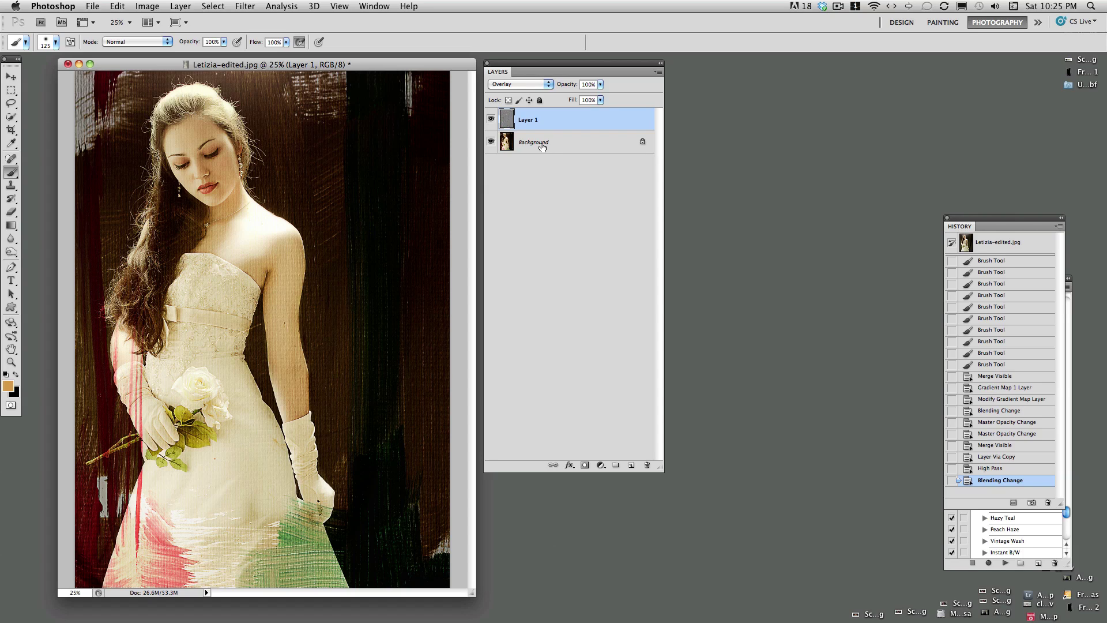
{"action": "left_click", "coordinate": [600, 85]}
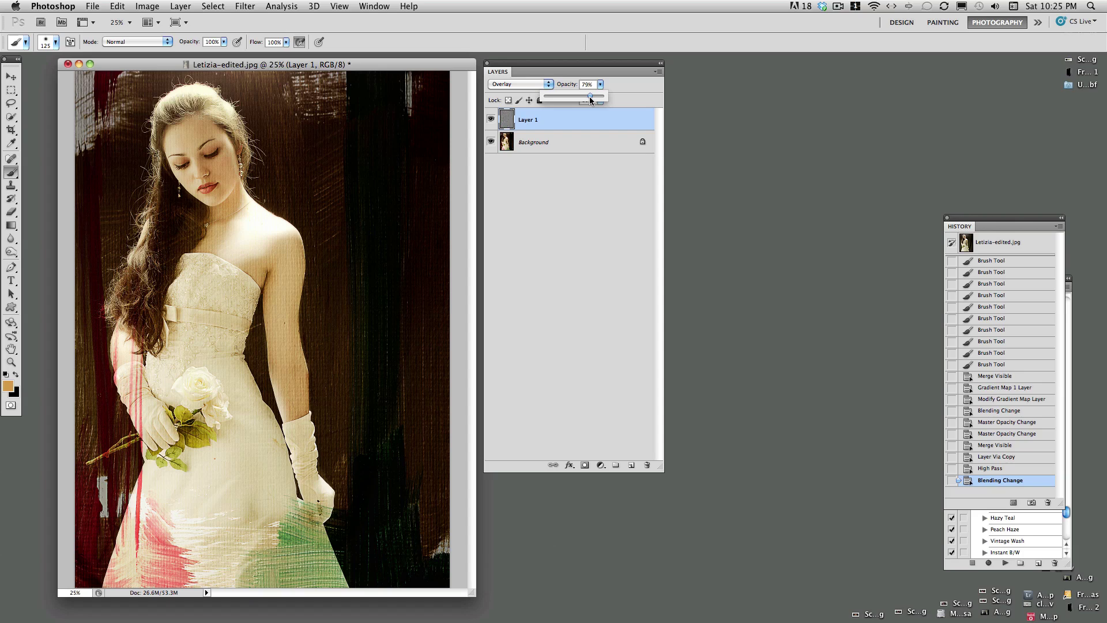
{"action": "left_click_drag", "start_coordinate": [589, 98], "coordinate": [590, 98]}
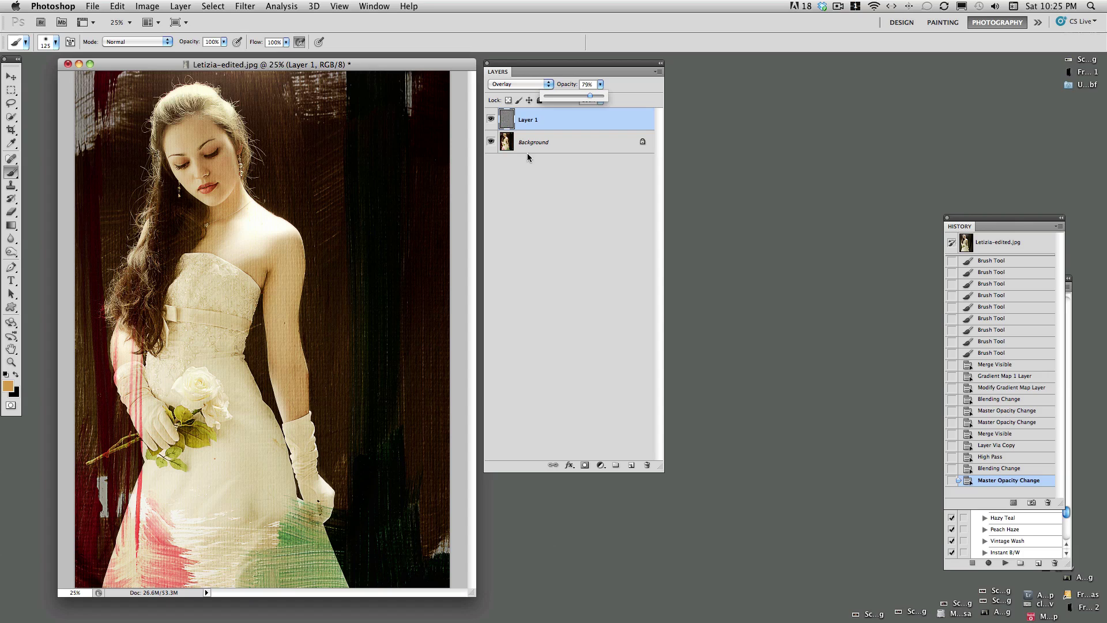
{"action": "left_click_drag", "start_coordinate": [587, 92], "coordinate": [580, 94]}
Merge the visible layers into a single Background layer
{"action": "left_click", "coordinate": [179, 7]}
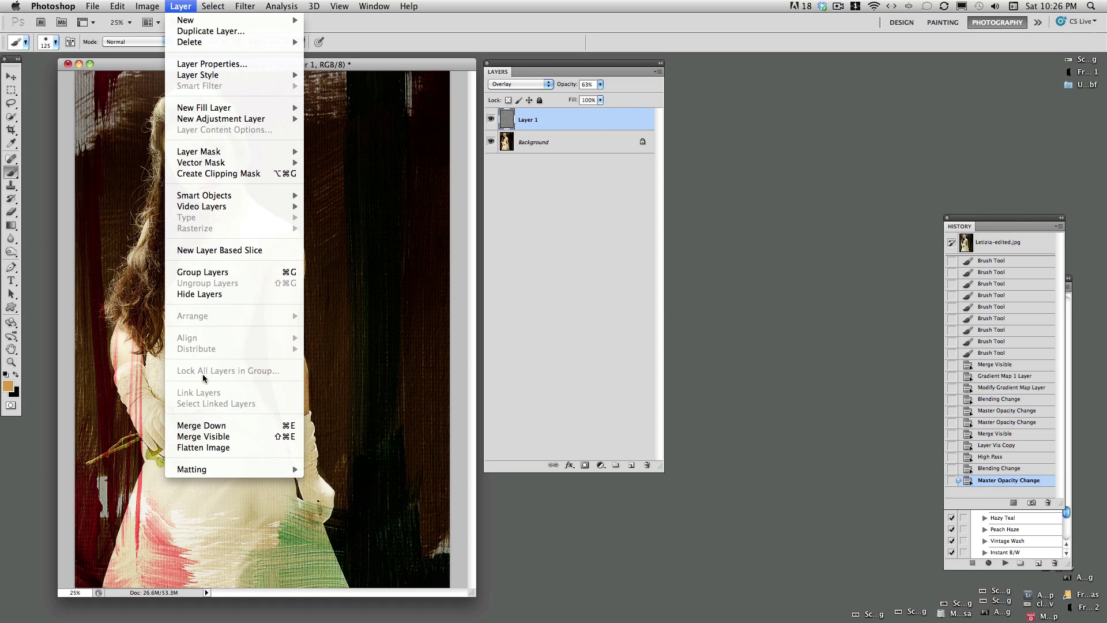
{"action": "left_click", "coordinate": [201, 435]}
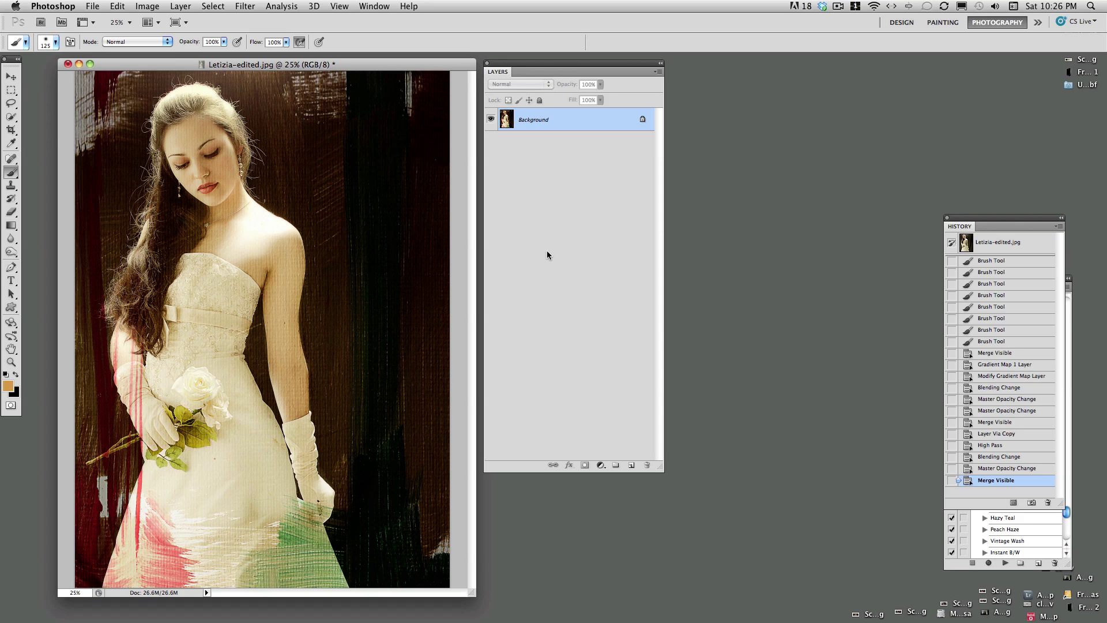
{"action": "left_click", "coordinate": [11, 159]}
Spot-heal three blemishes on the dress edge, one lower on the dress, and one near the shoulder
{"action": "left_click", "coordinate": [33, 160]}
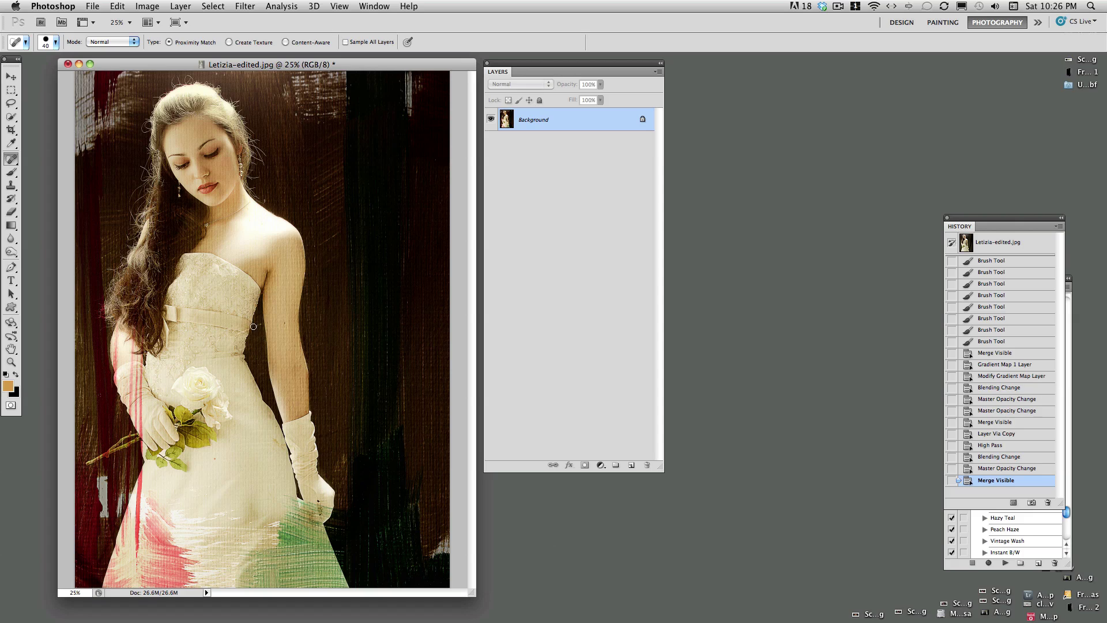
{"action": "left_click", "coordinate": [259, 321]}
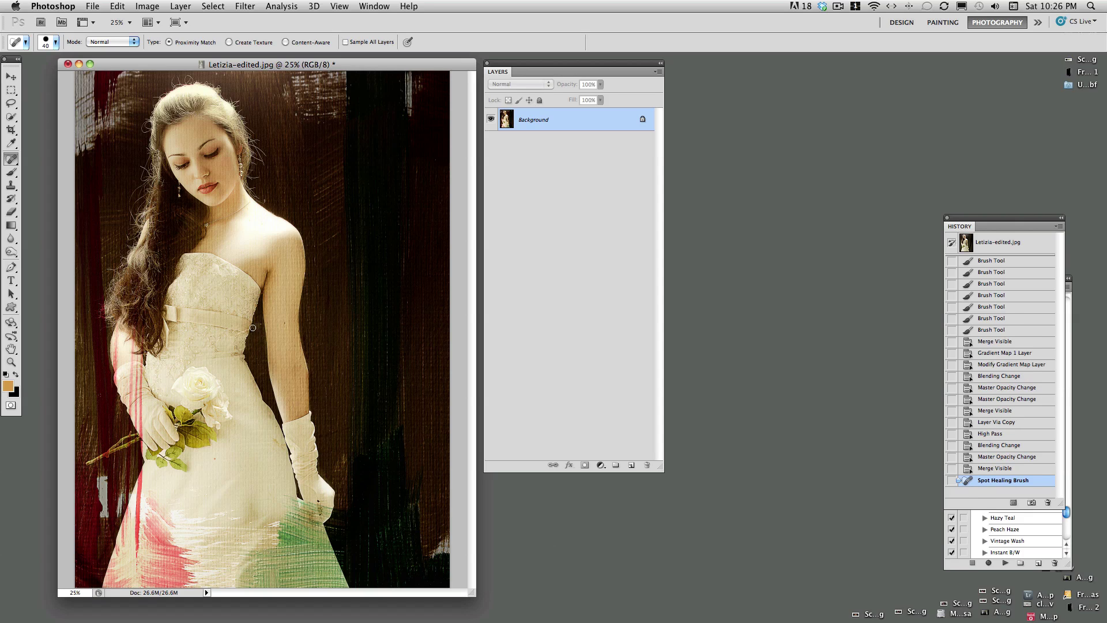
{"action": "left_click", "coordinate": [263, 323]}
{"action": "left_click", "coordinate": [262, 335]}
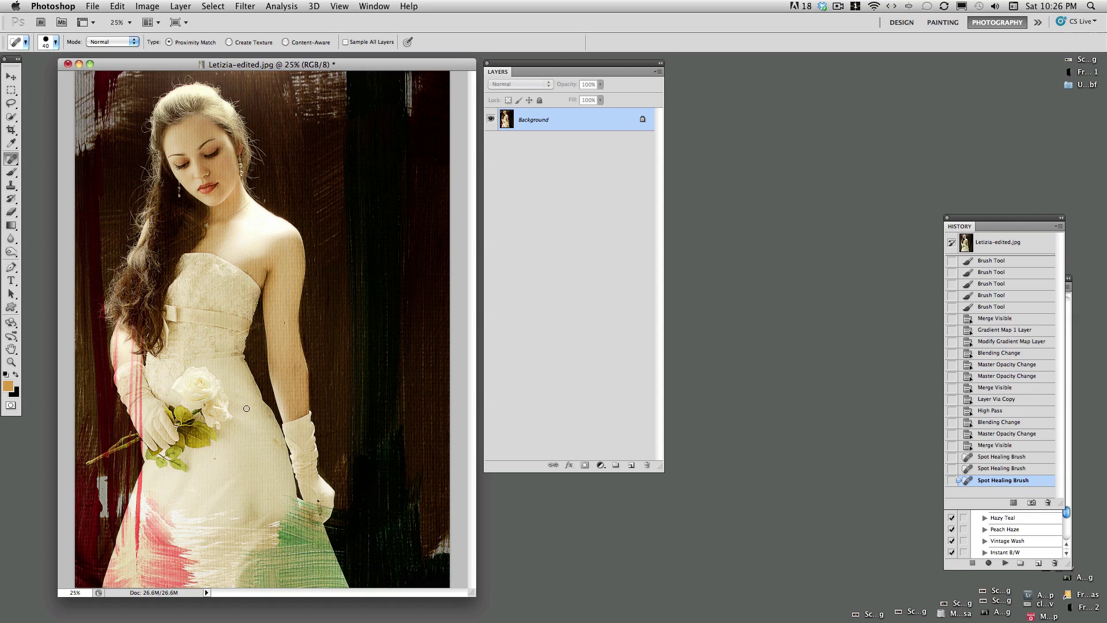
{"action": "left_click", "coordinate": [238, 491]}
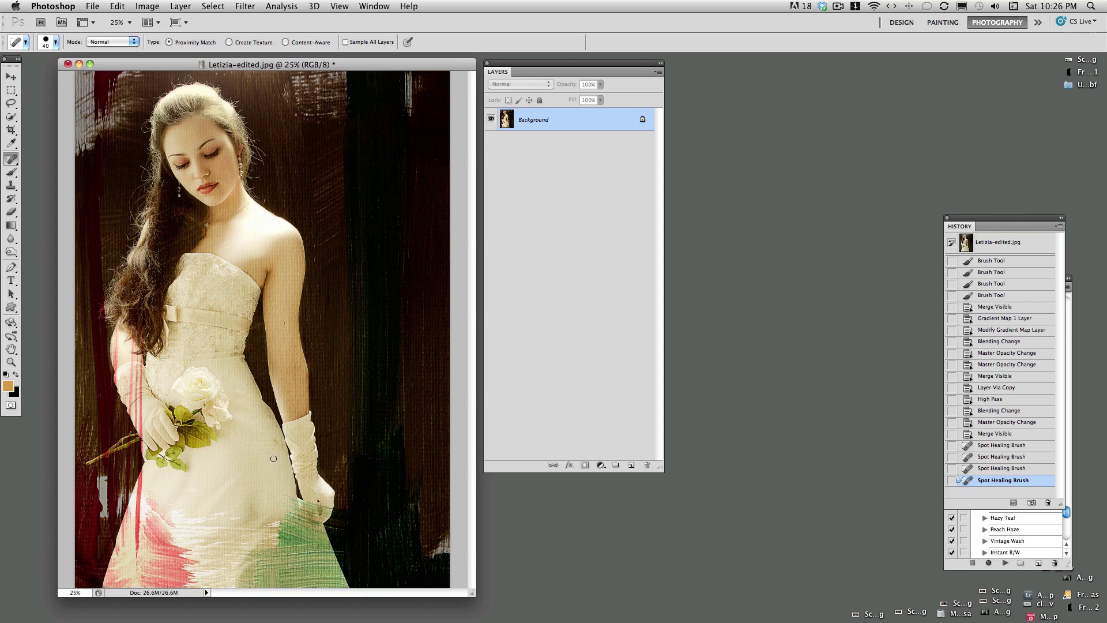
{"action": "left_click", "coordinate": [271, 204]}
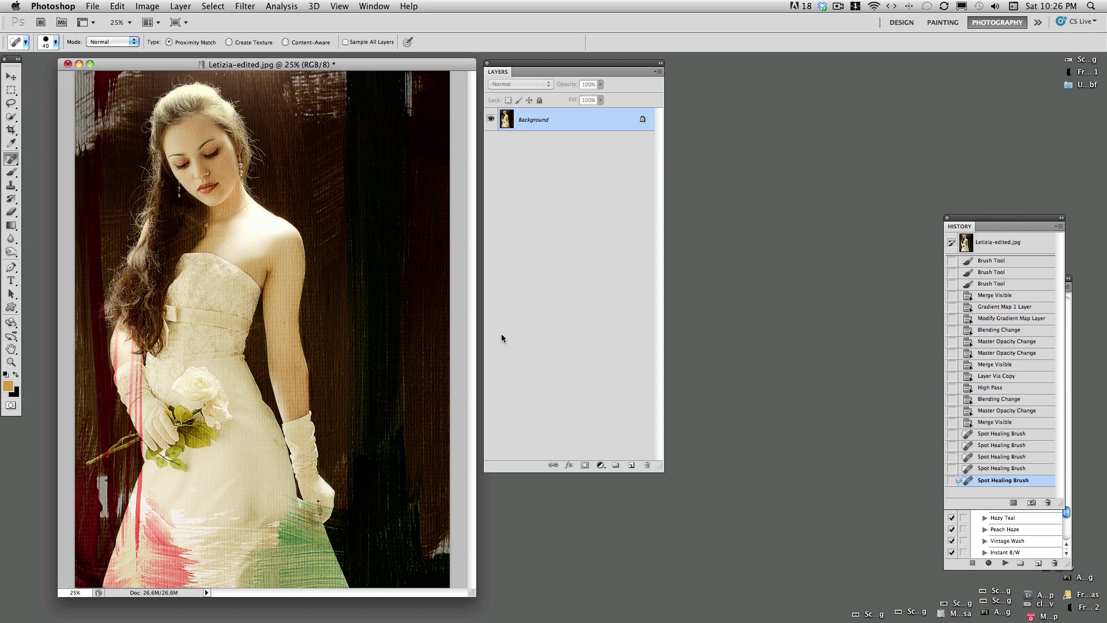